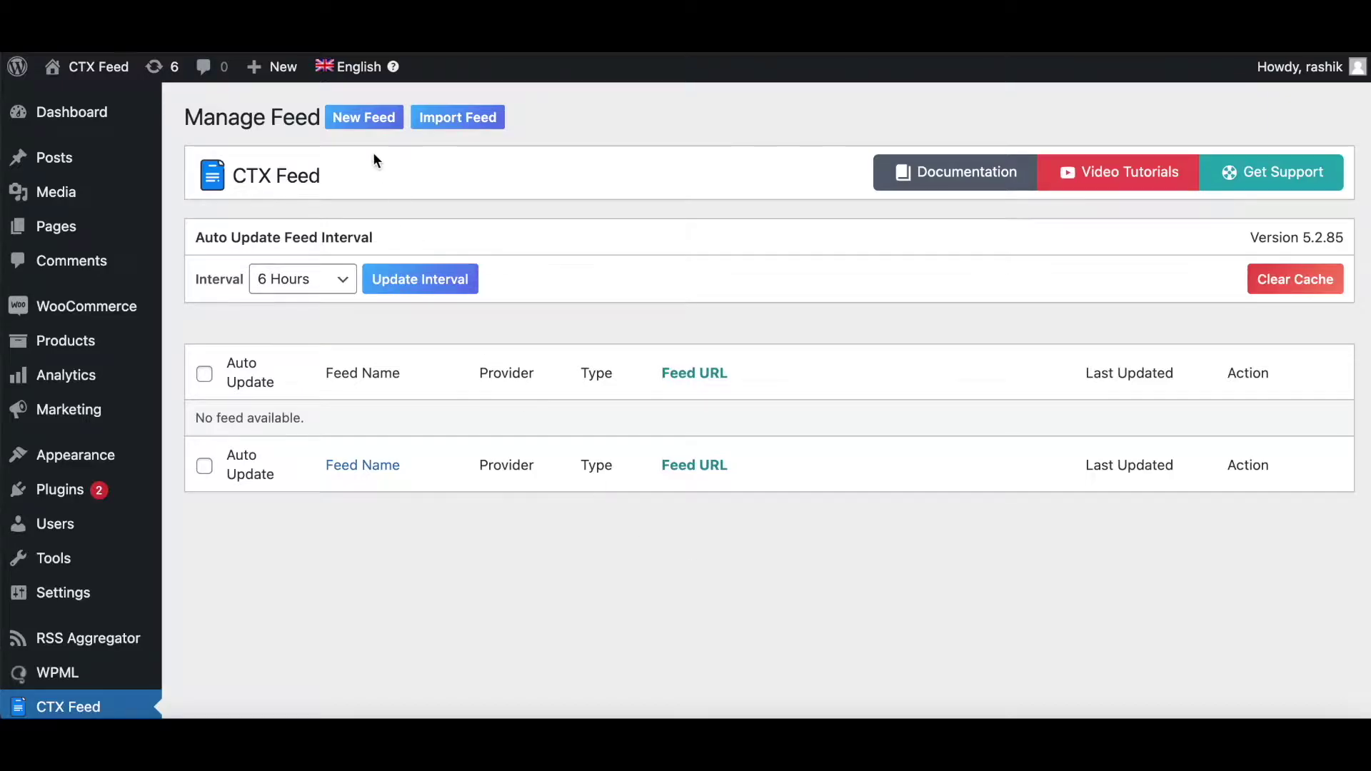
Start a new feed from Custom Template 1 with the file name ImageTest1.
click(371, 123)
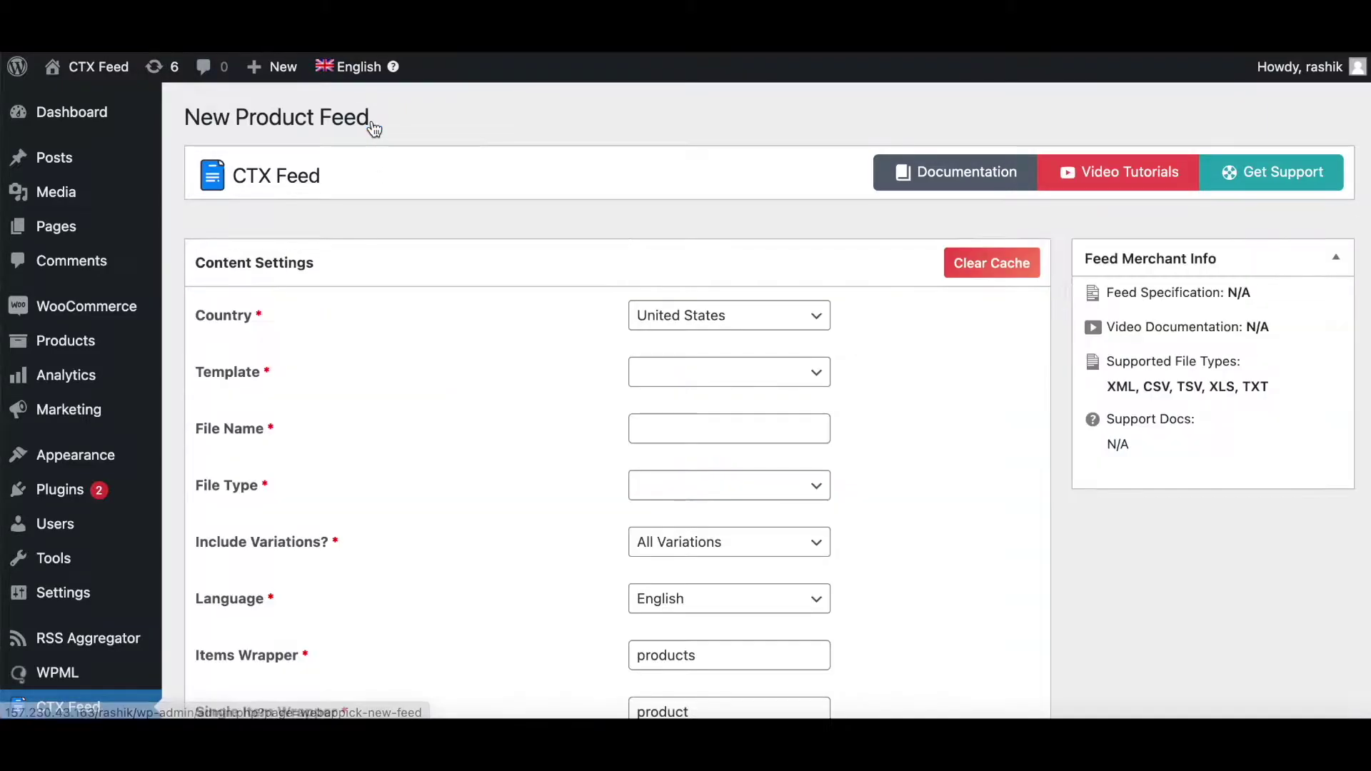
click(825, 374)
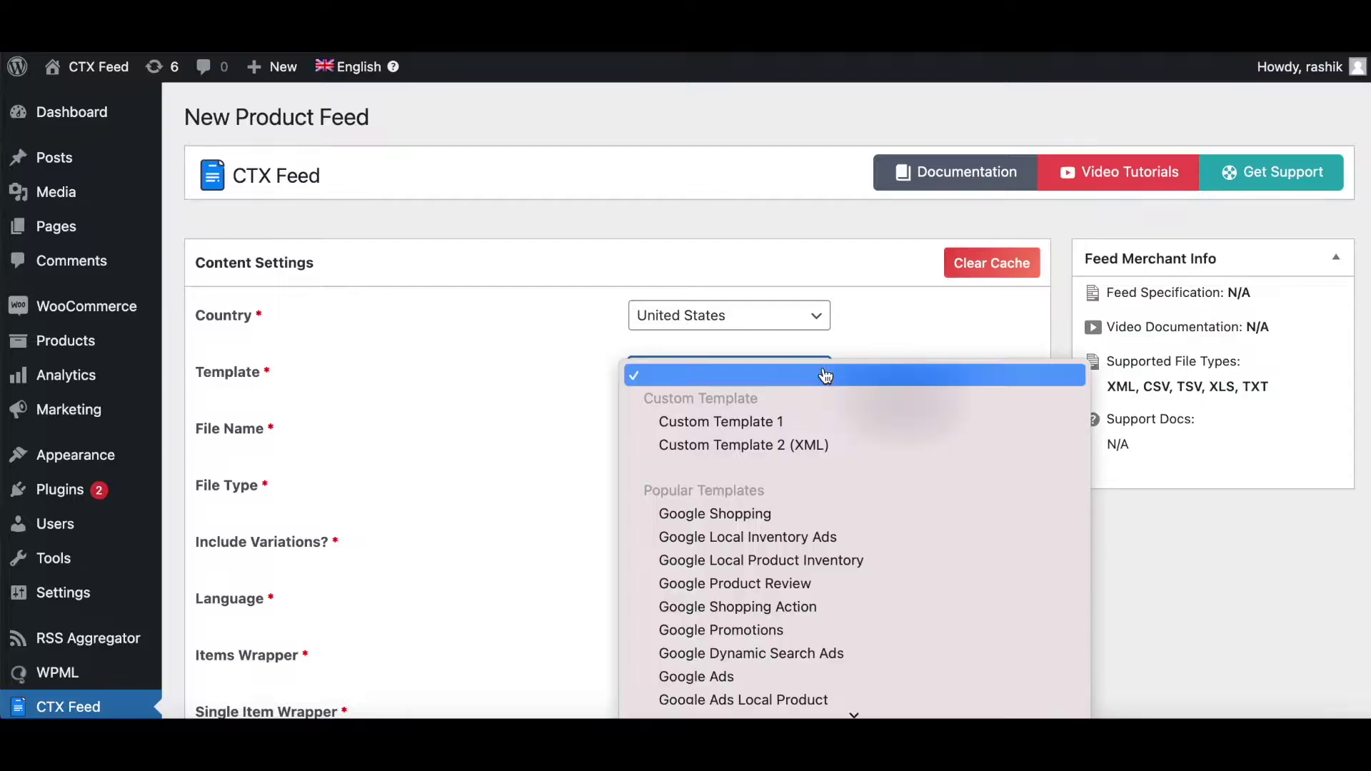
click(736, 421)
scroll(950, 425, down, 2)
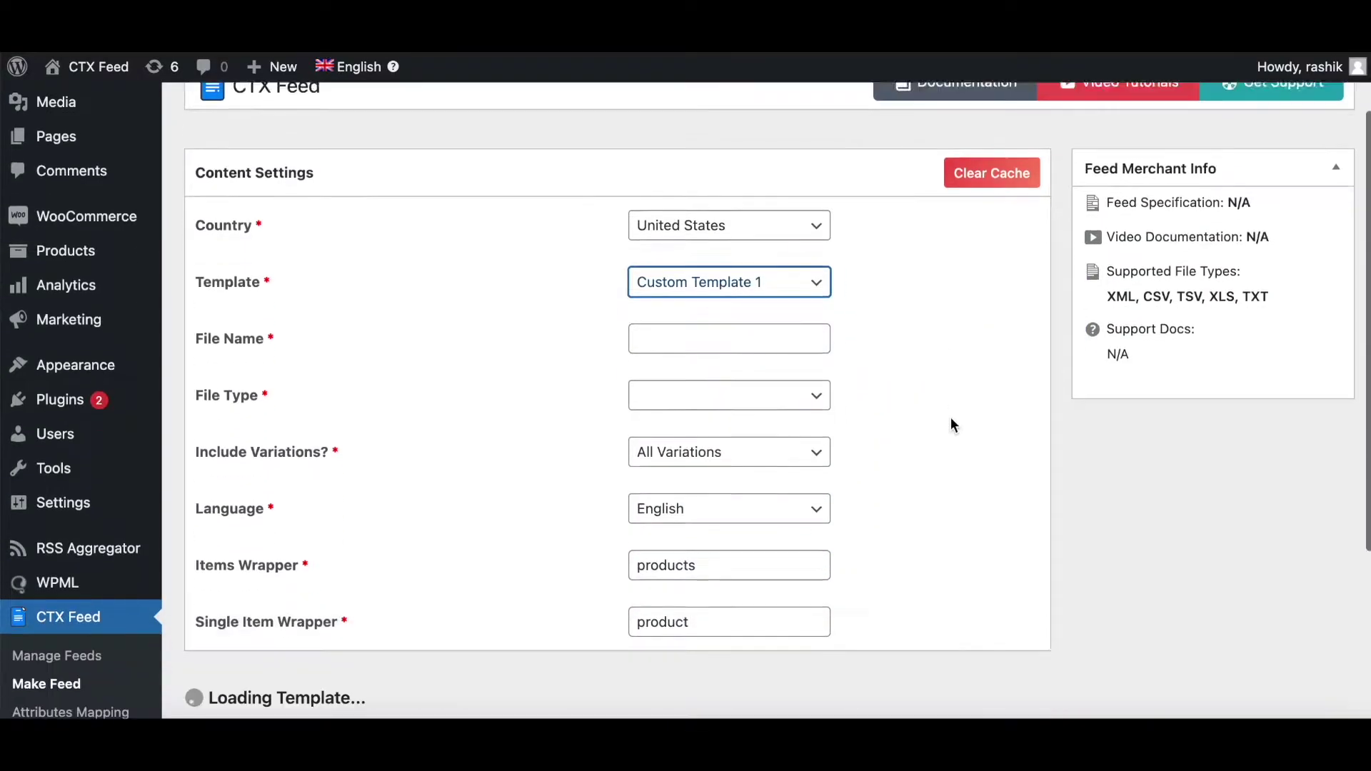
click(678, 281)
text(Im)
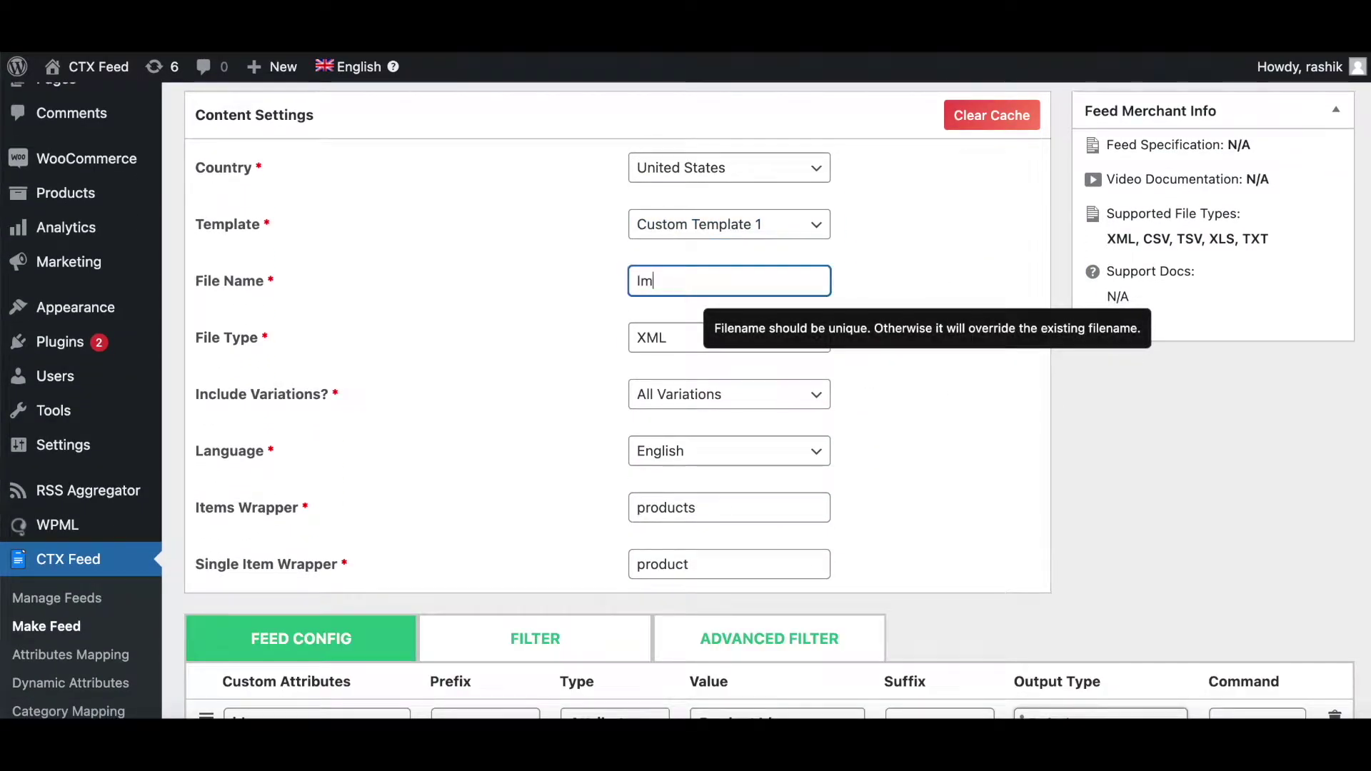
text(ageTest)
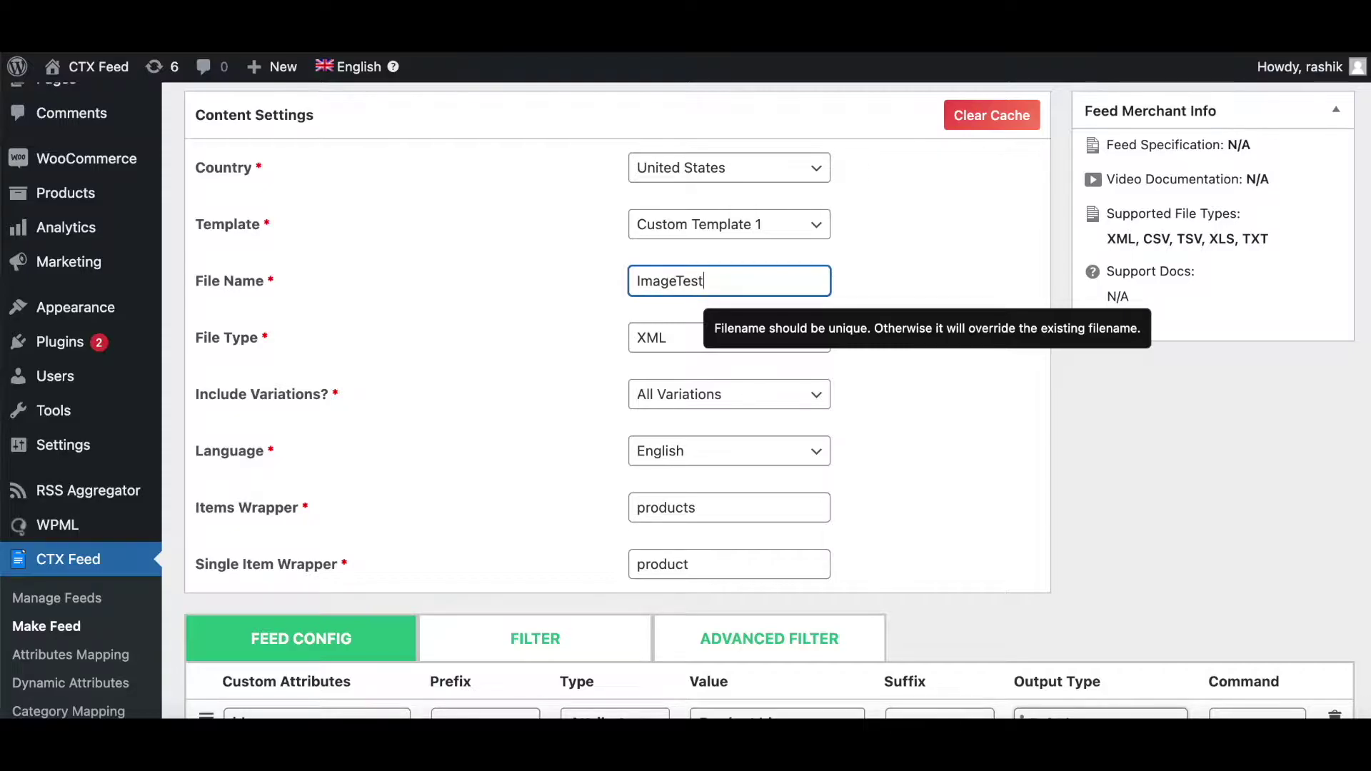
text(1)
click(961, 414)
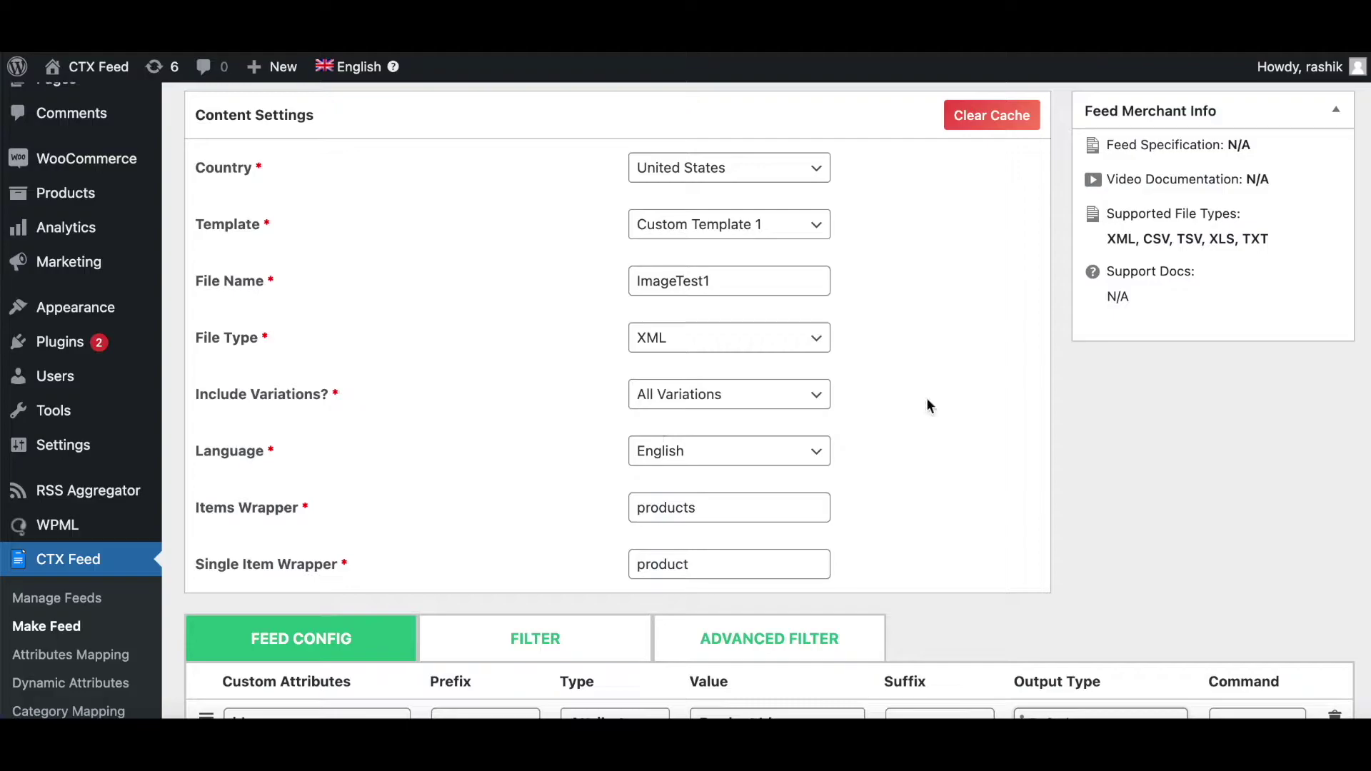
Update and generate the ImageTest1 feed, then view the generated XML.
scroll(927, 404, down, 1)
scroll(926, 405, down, 6)
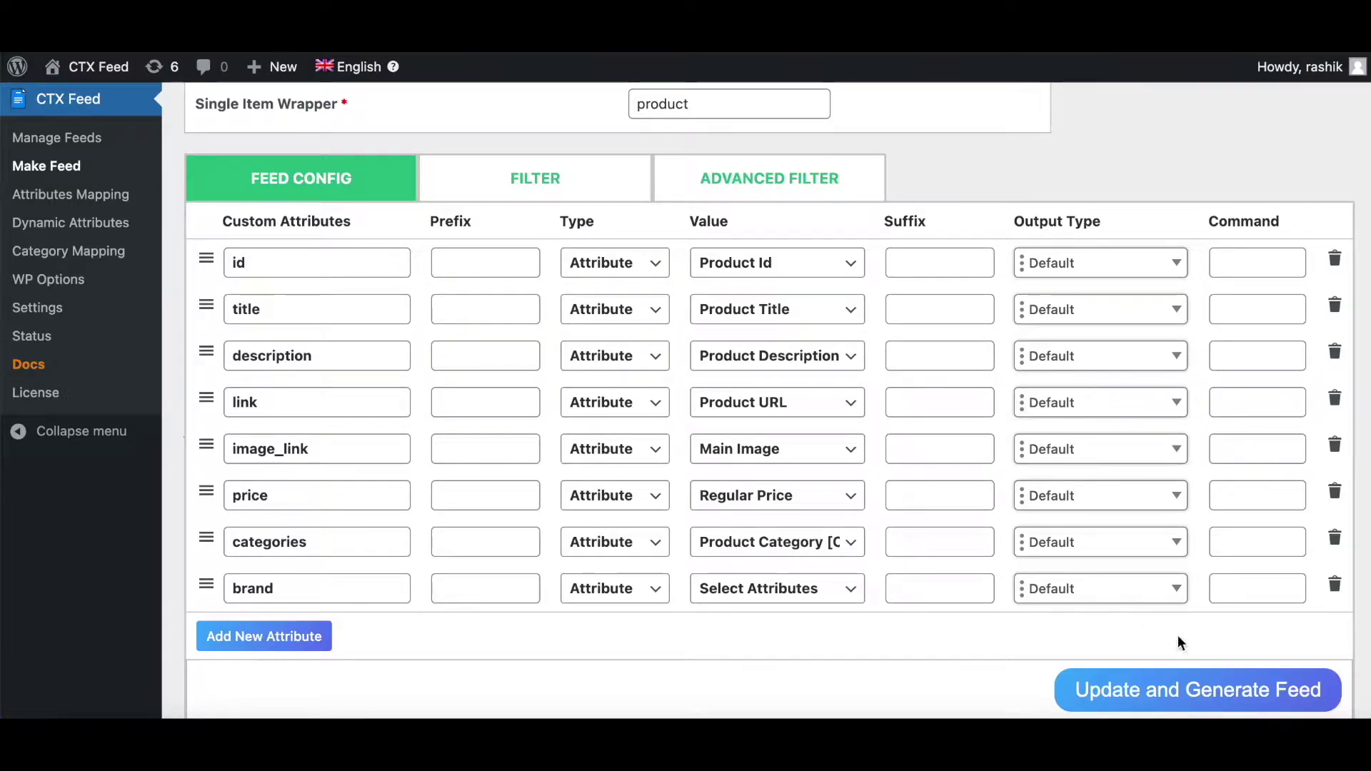
click(1214, 691)
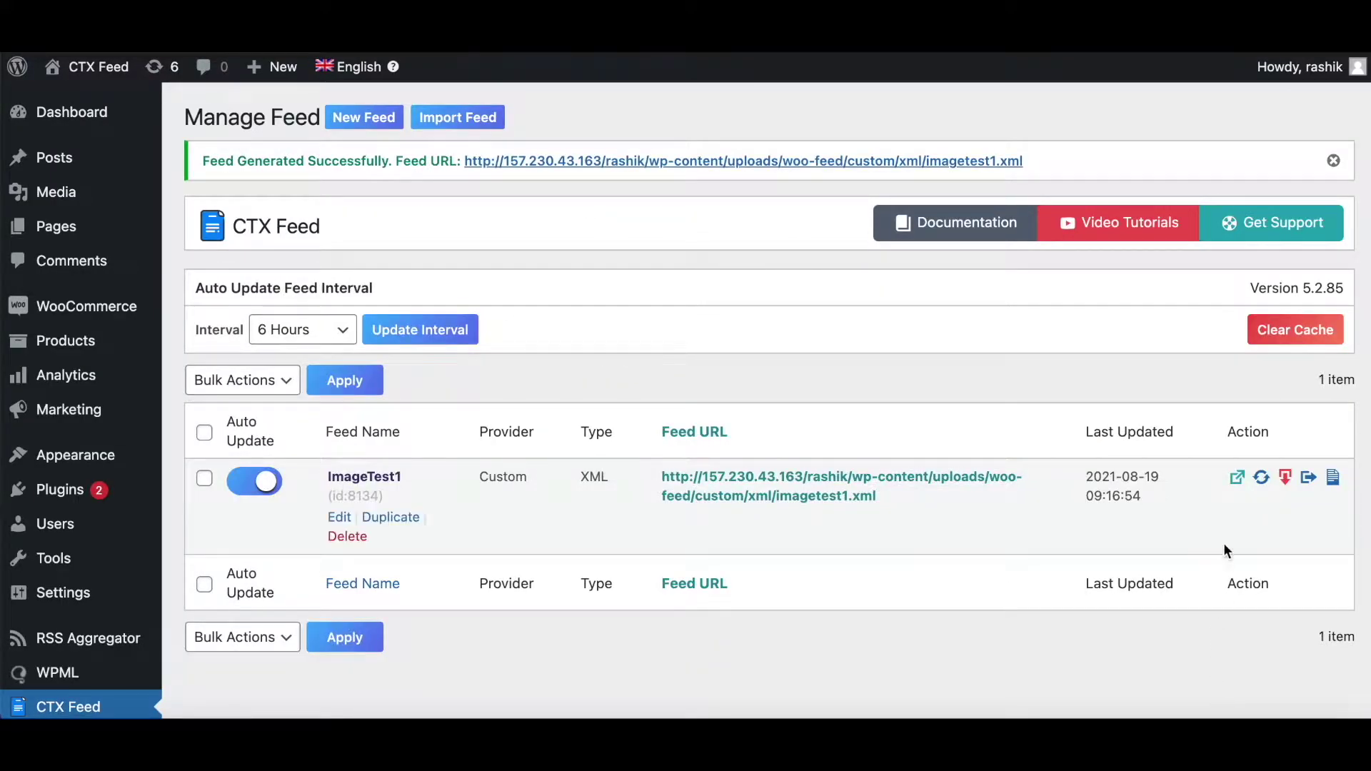
click(1236, 480)
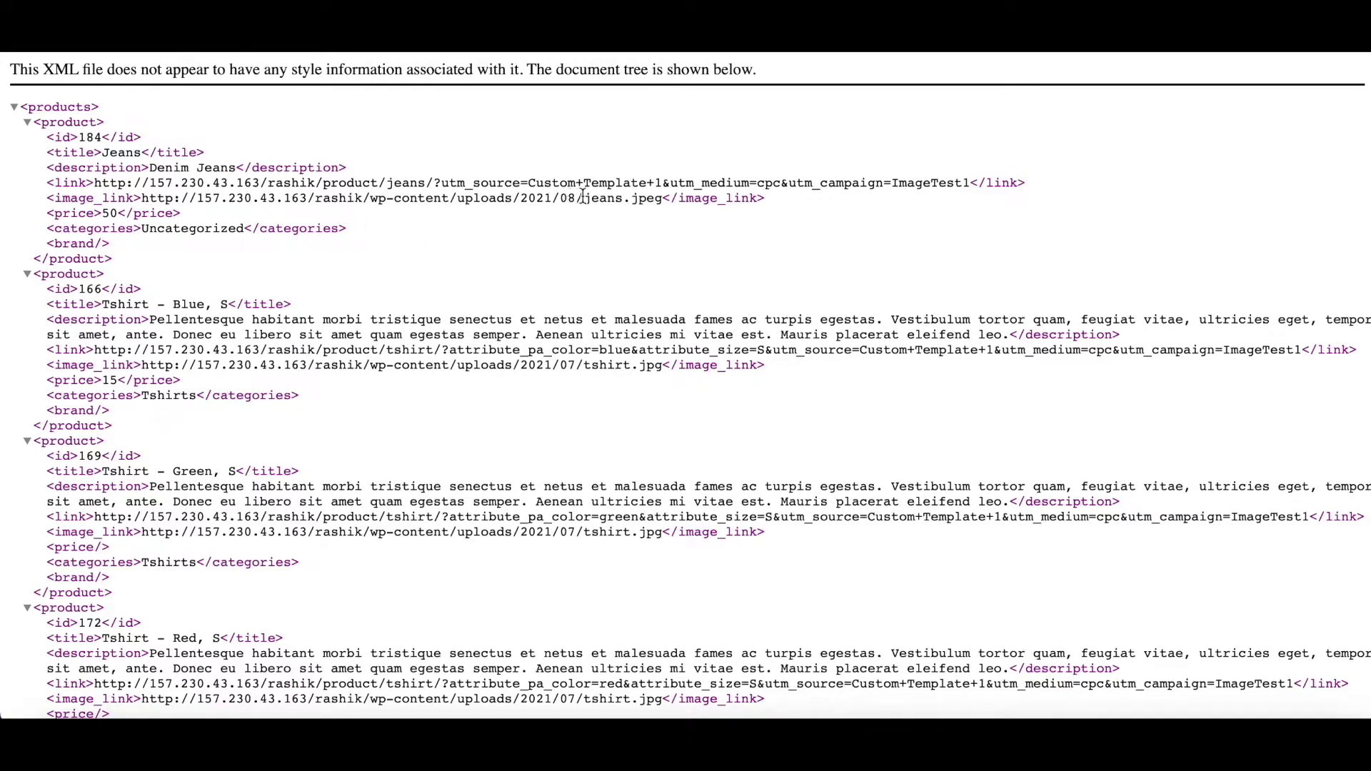
Highlight jeans.jpeg and the green and red T-shirts' shared tshirt.jpg image names in the XML.
drag(586, 201, 663, 201)
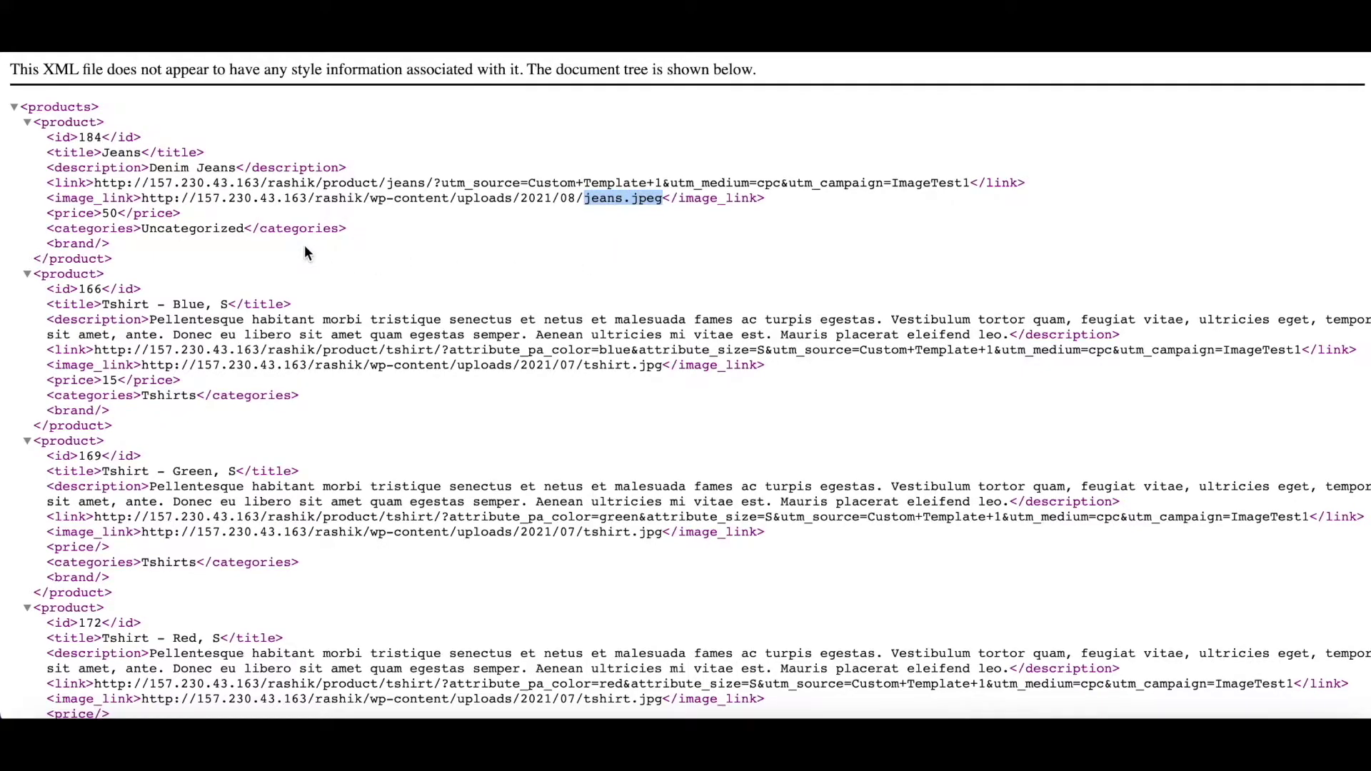
scroll(304, 253, down, 3)
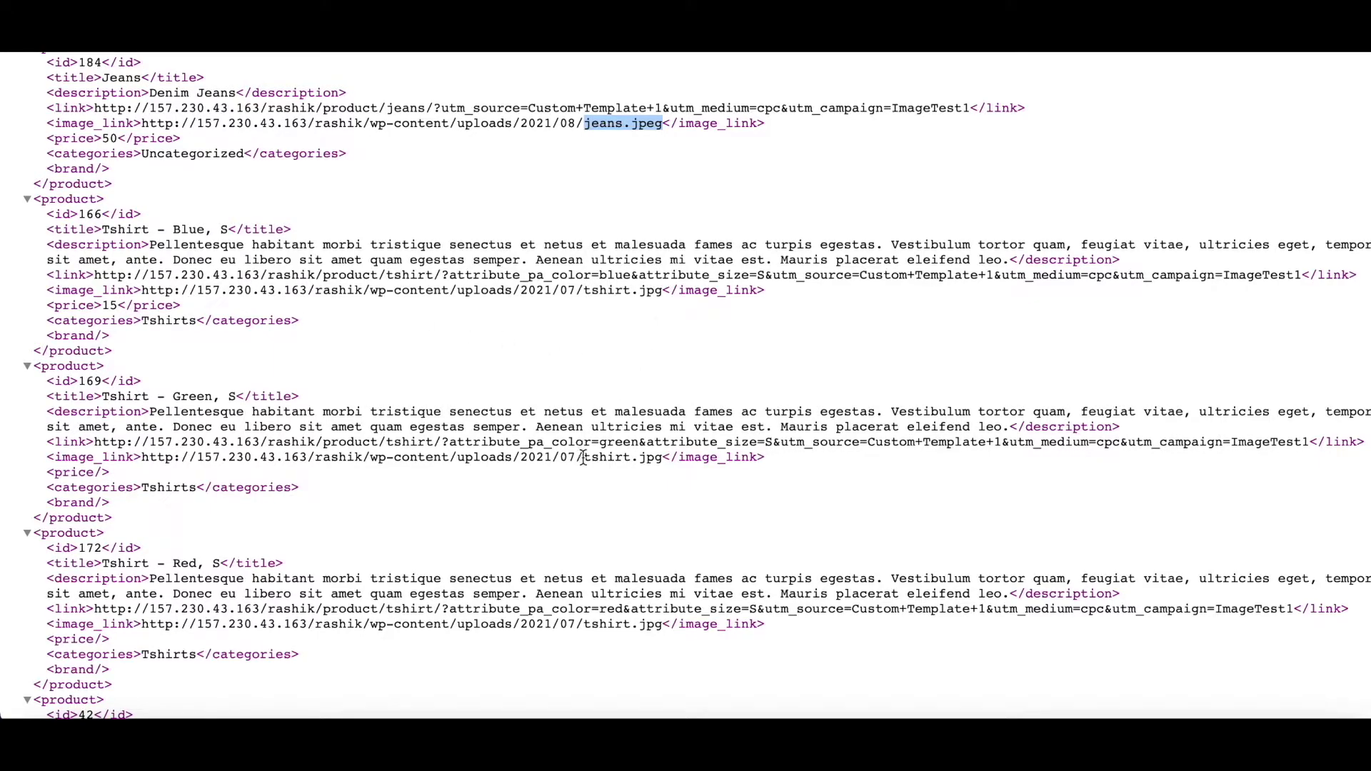
drag(583, 458, 659, 459)
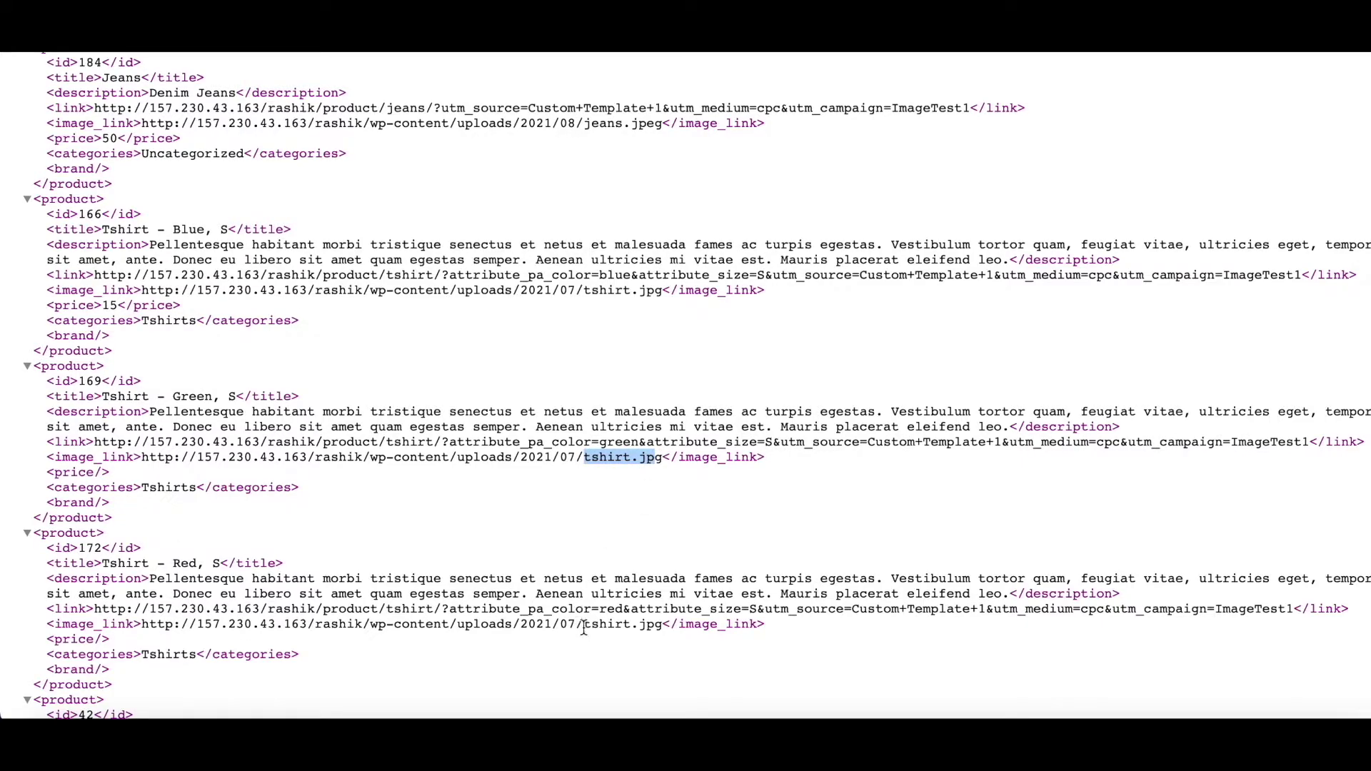
drag(583, 629, 663, 628)
click(631, 290)
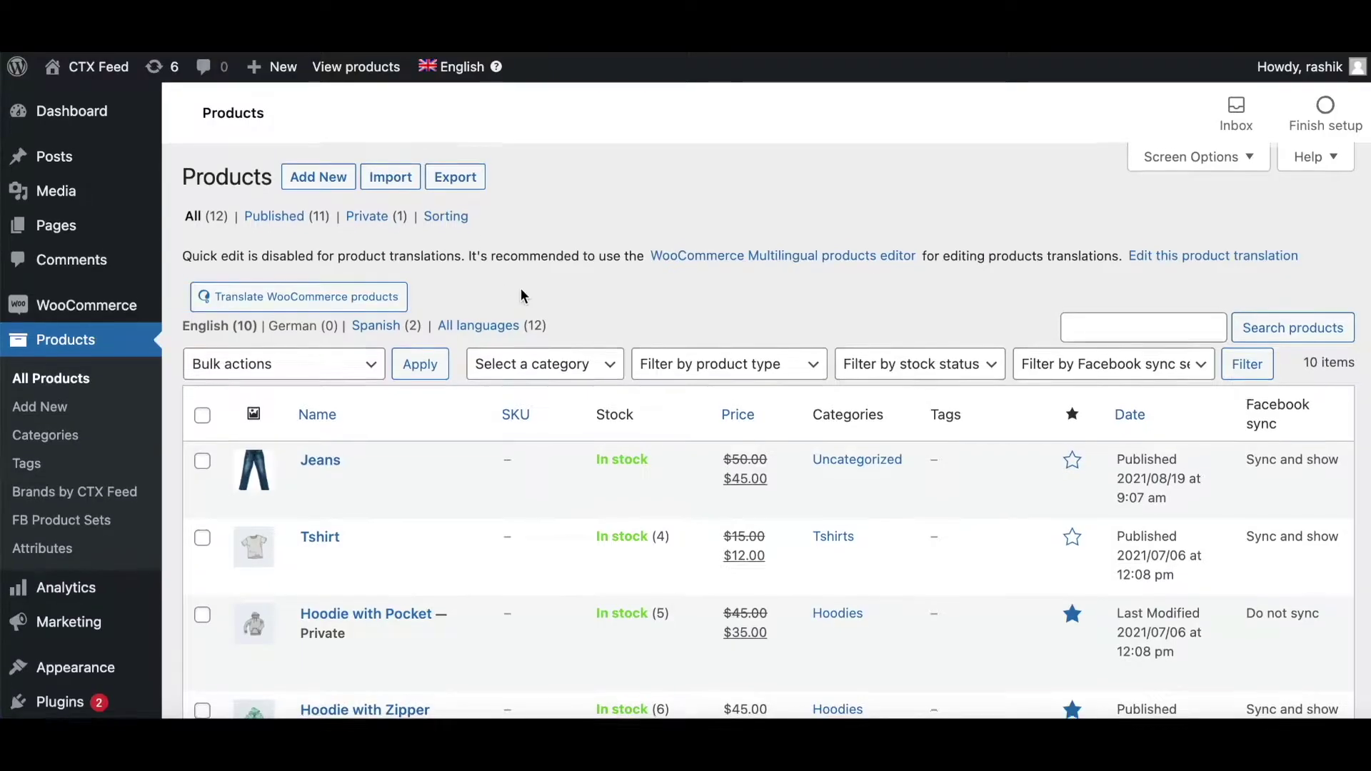
Open the Tshirt product for editing and show its Variations tab.
scroll(522, 296, down, 3)
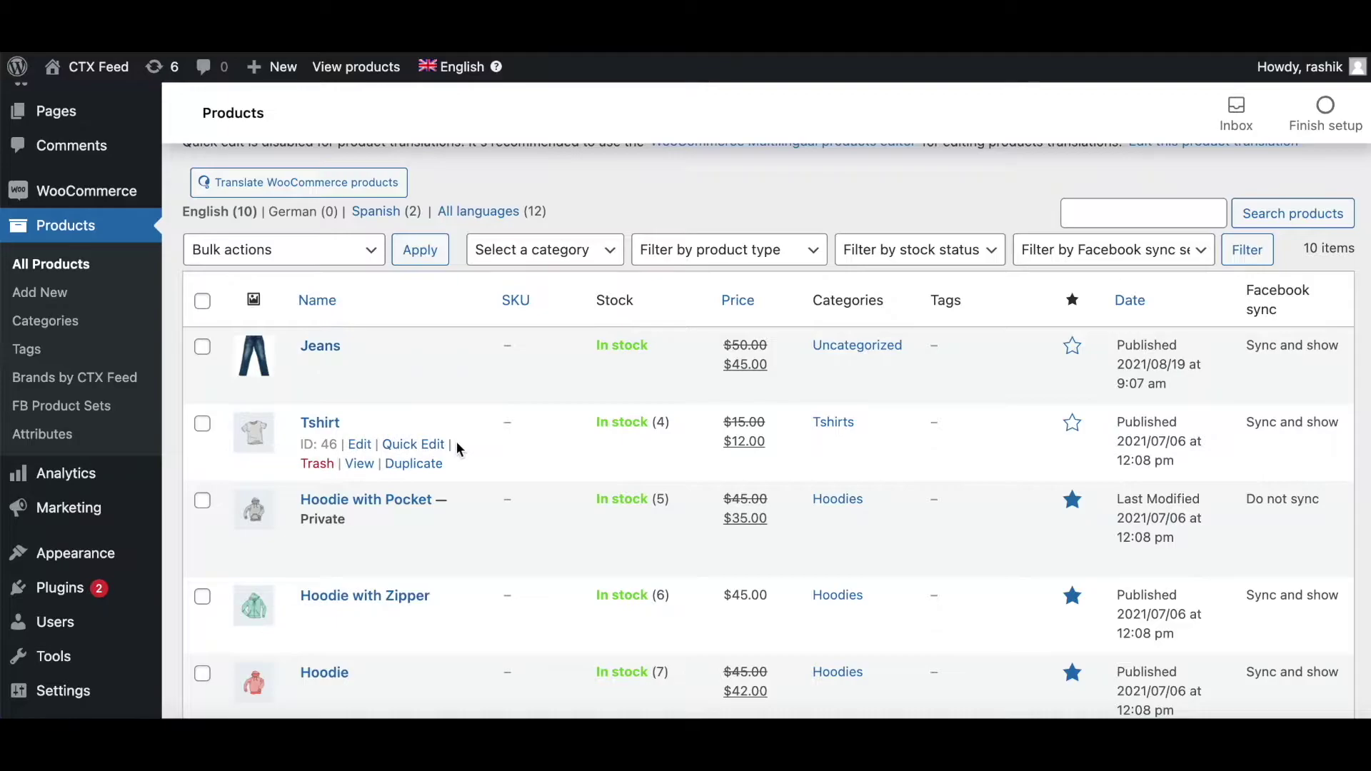
scroll(399, 443, down, 1)
click(331, 380)
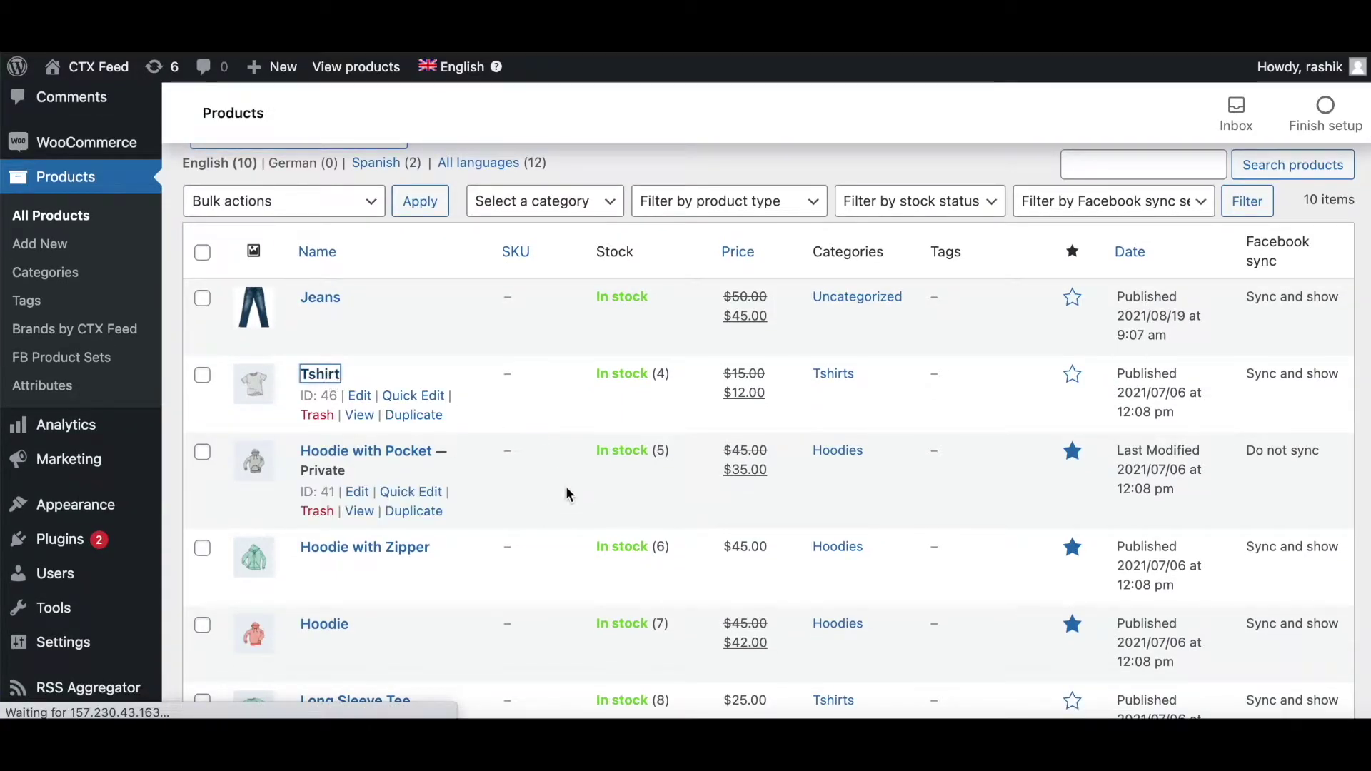
scroll(565, 486, down, 5)
scroll(566, 487, down, 2)
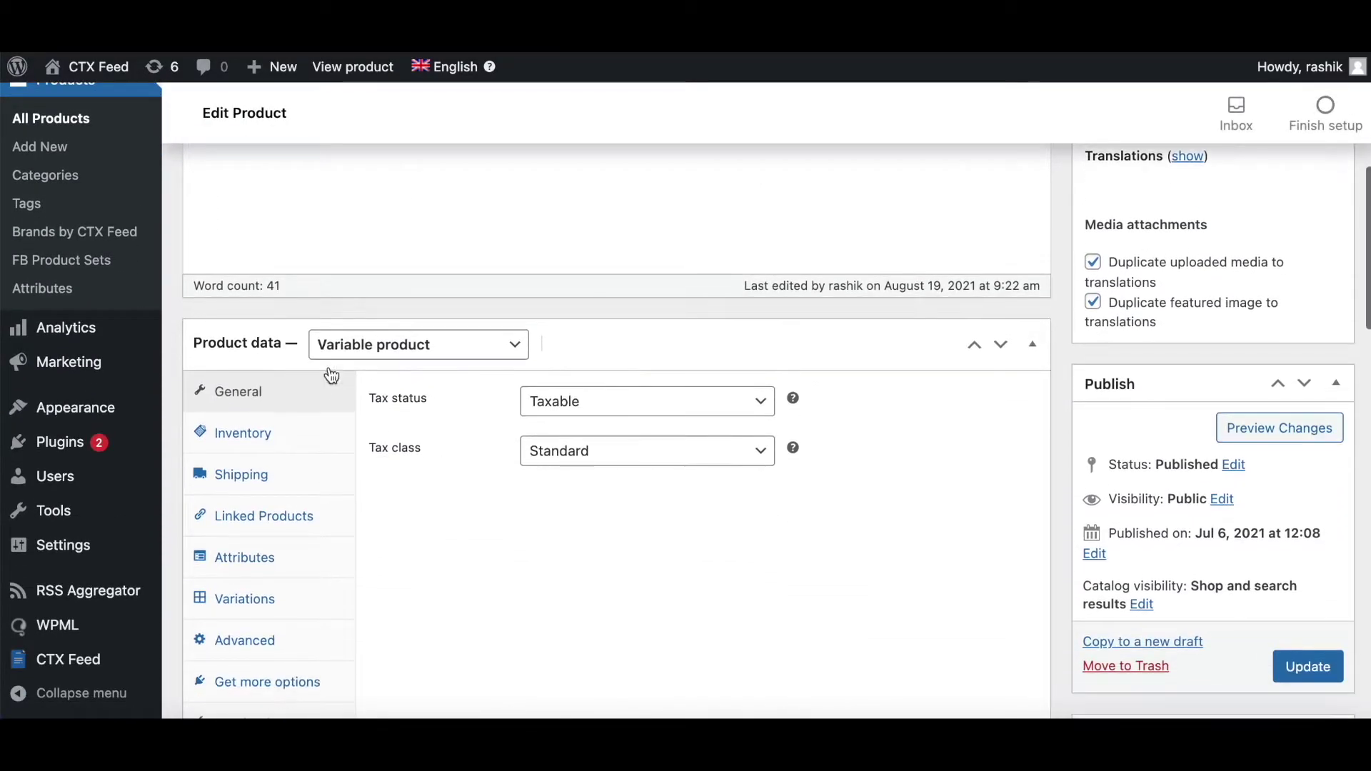
scroll(472, 593, down, 2)
click(275, 502)
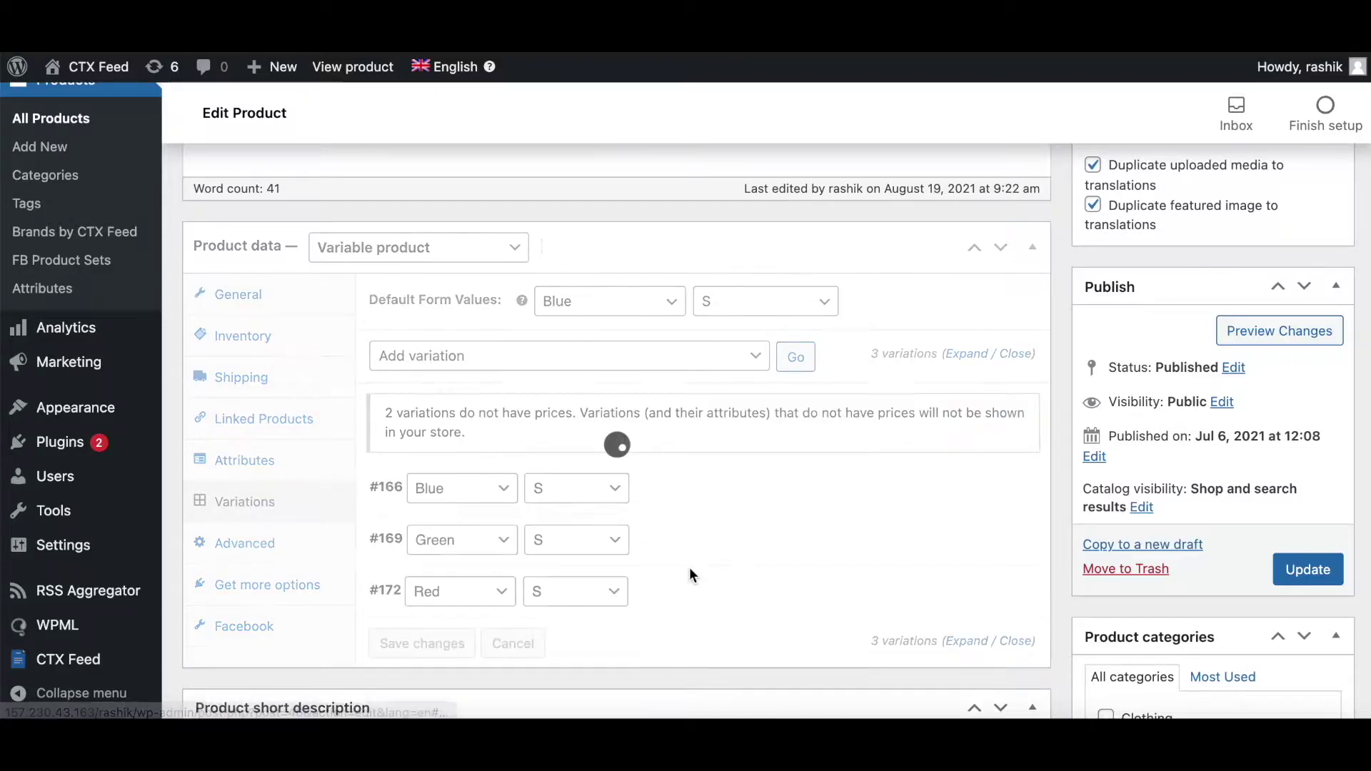
Expand the Blue #166, Green #169 and Red #172 variation details.
scroll(688, 567, down, 2)
scroll(688, 566, up, 1)
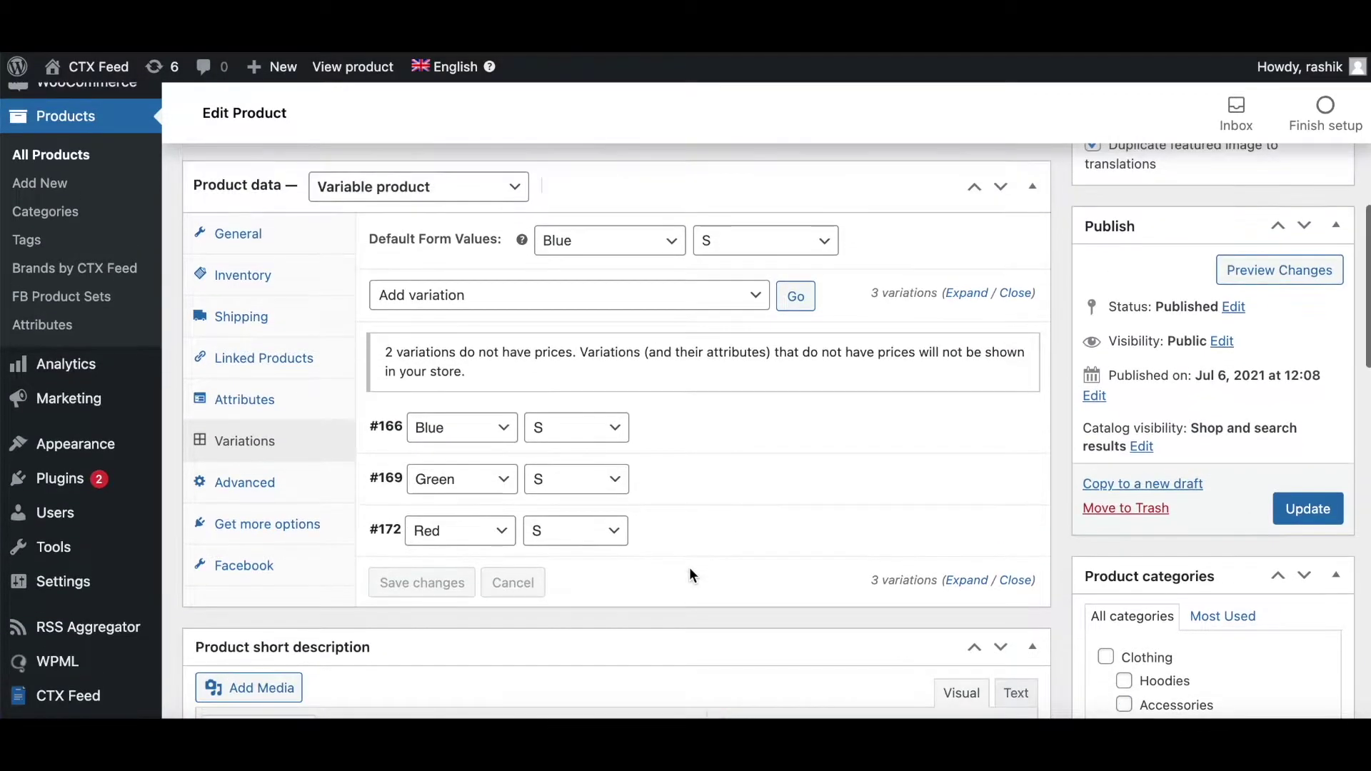
click(718, 433)
scroll(745, 493, down, 1)
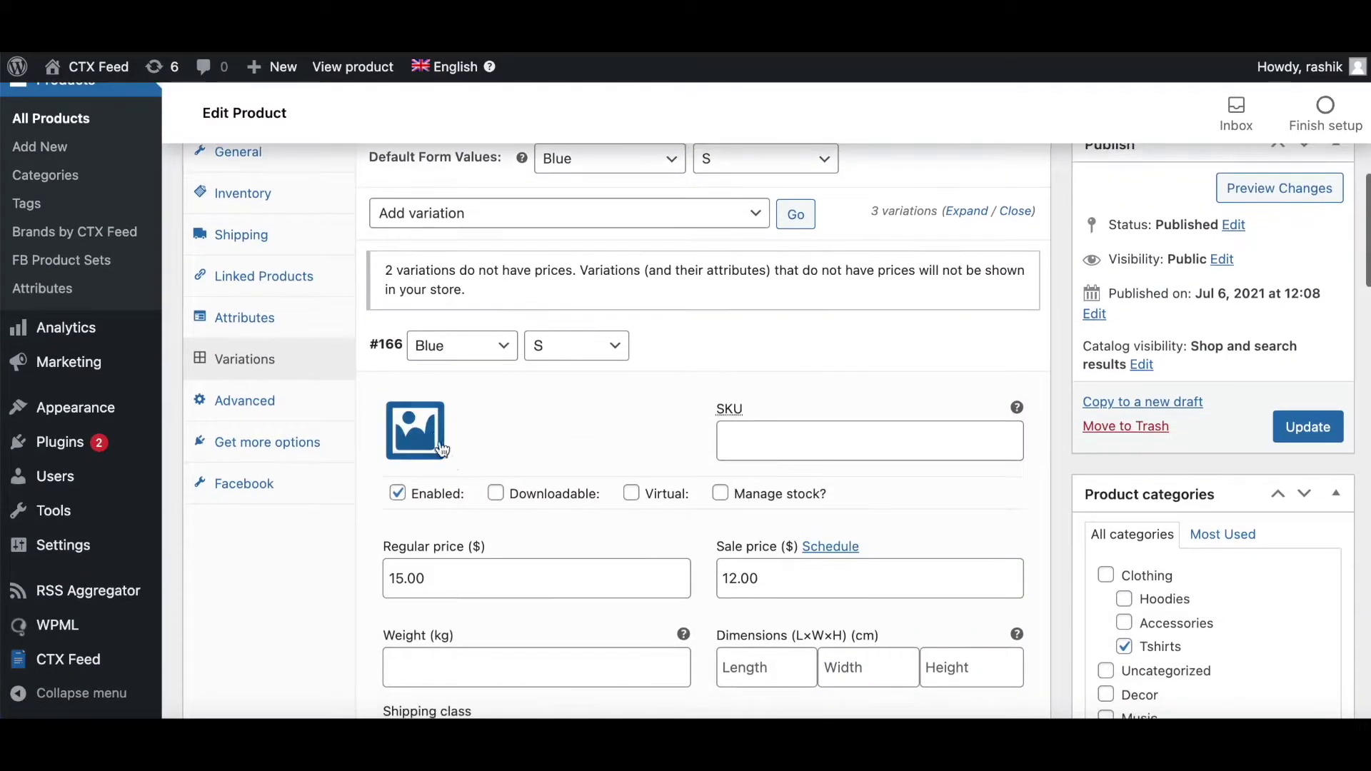
scroll(522, 440, down, 3)
scroll(522, 442, down, 12)
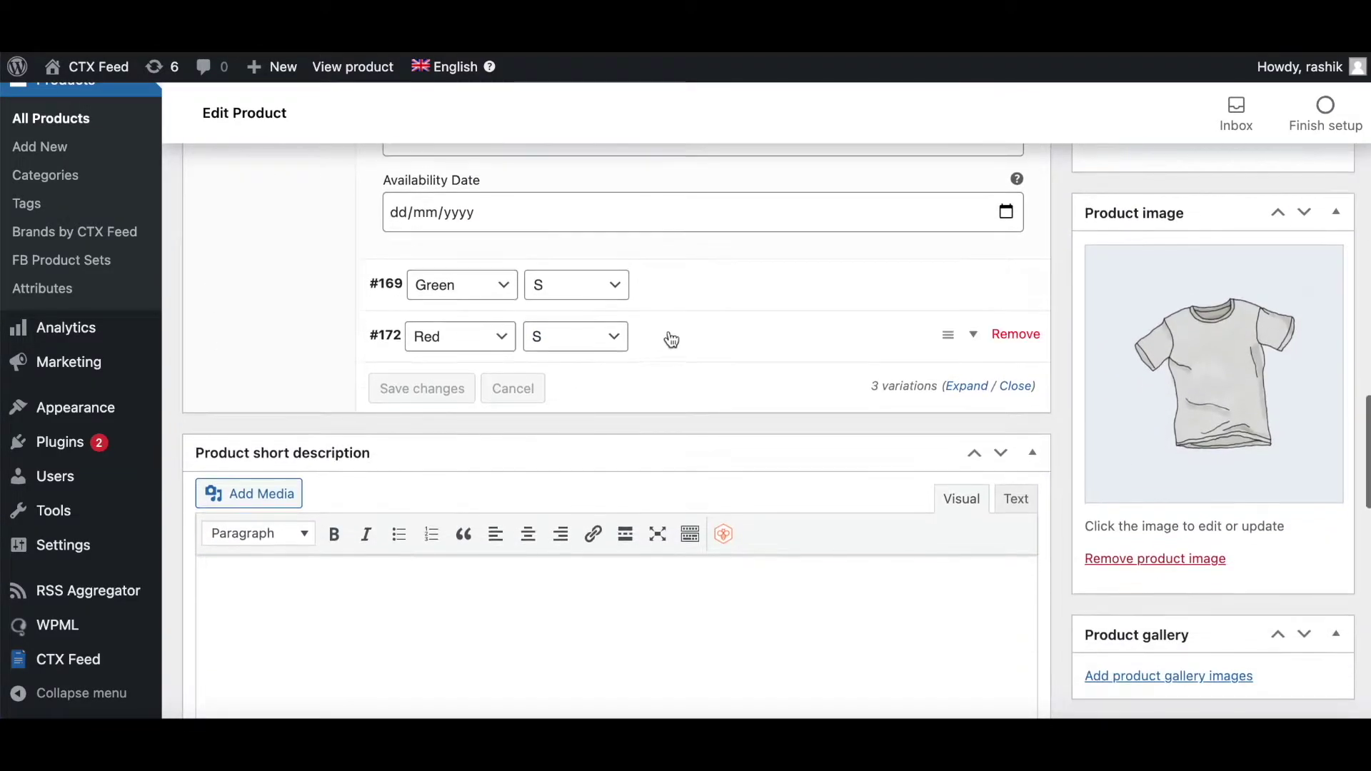
click(701, 293)
scroll(623, 575, down, 3)
scroll(624, 575, down, 12)
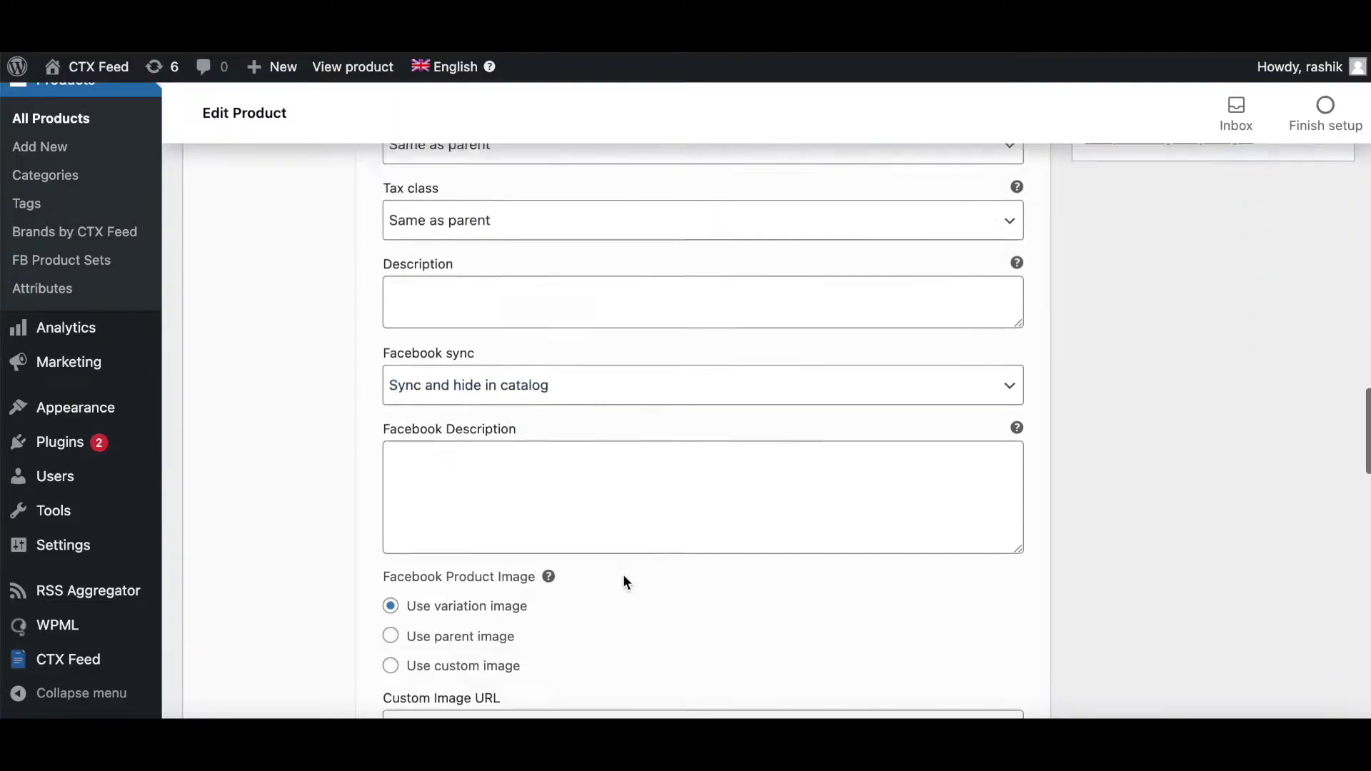
scroll(621, 575, down, 2)
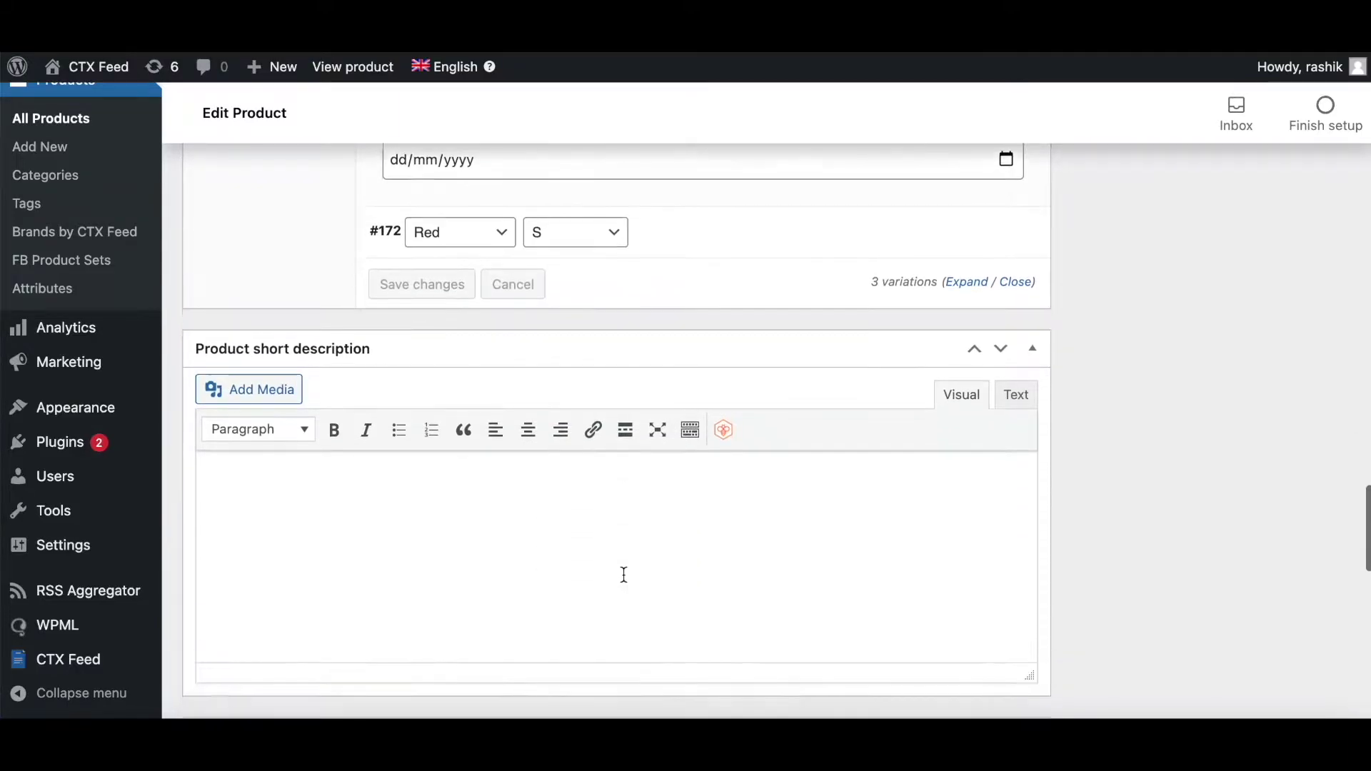
scroll(630, 557, up, 4)
click(698, 502)
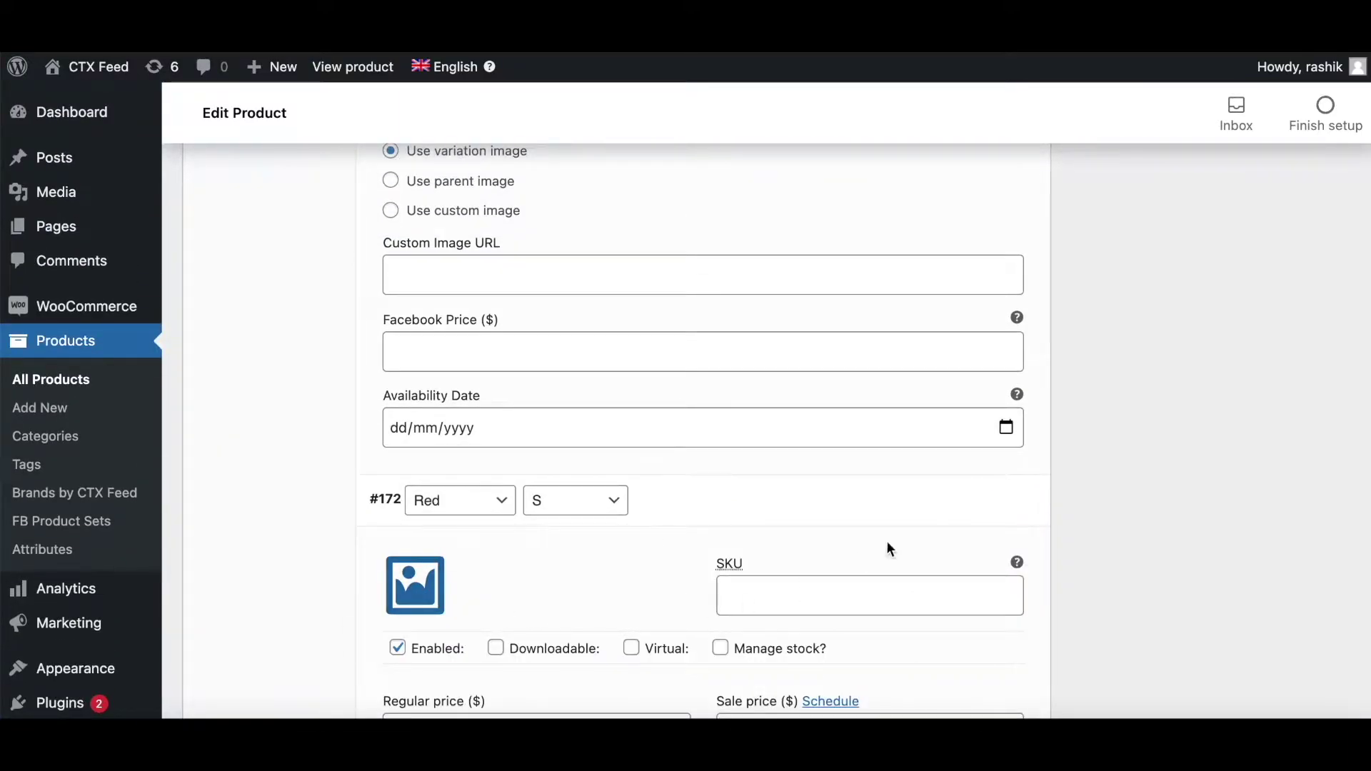
scroll(1130, 438, up, 5)
scroll(1131, 438, up, 8)
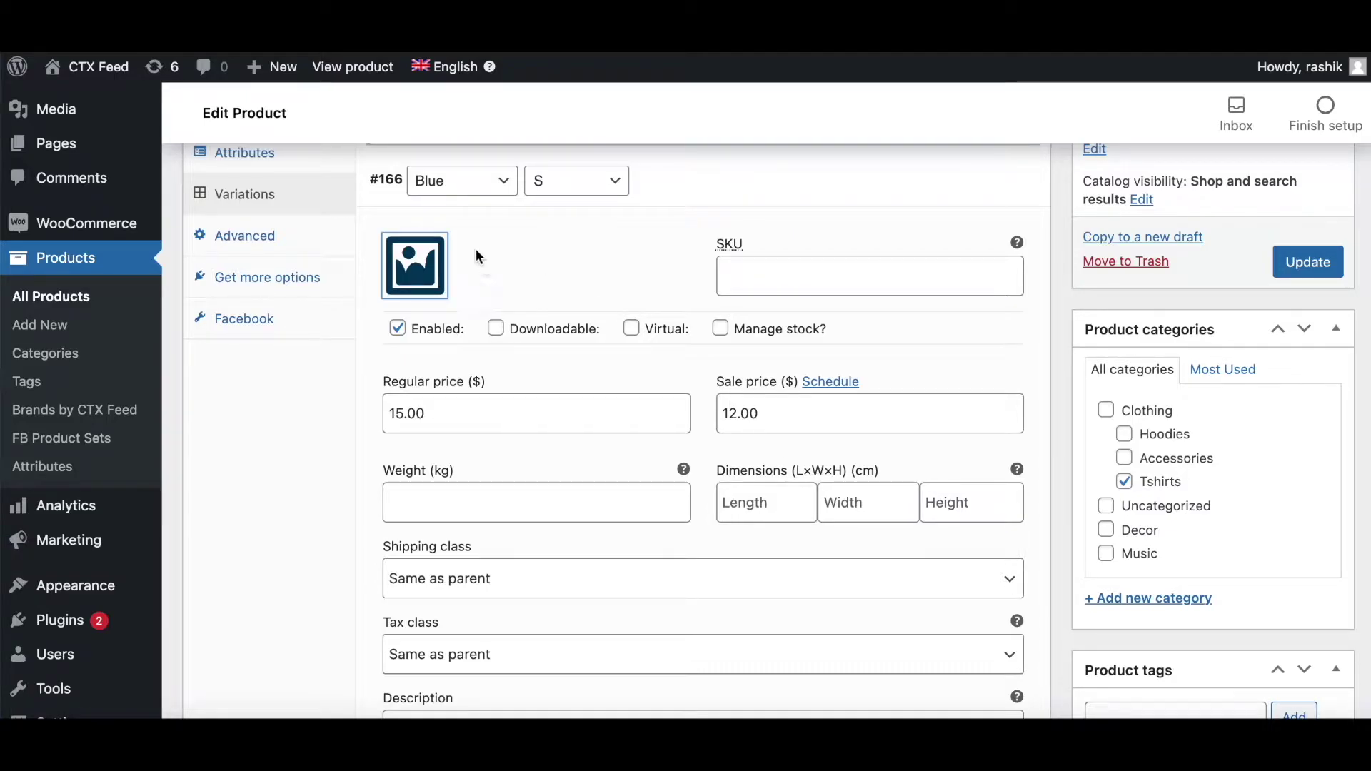
Set BlueShirt as the Blue variation's image.
click(414, 266)
click(378, 313)
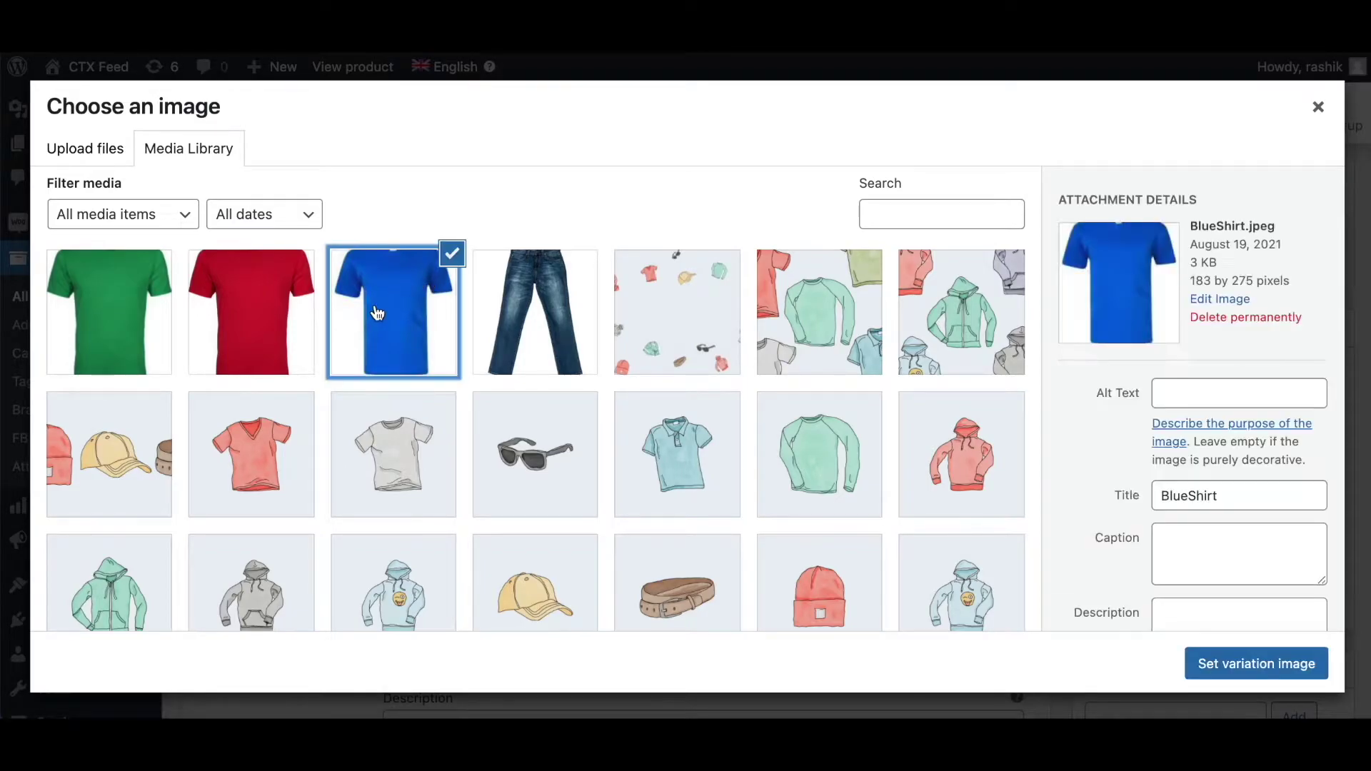
click(1282, 681)
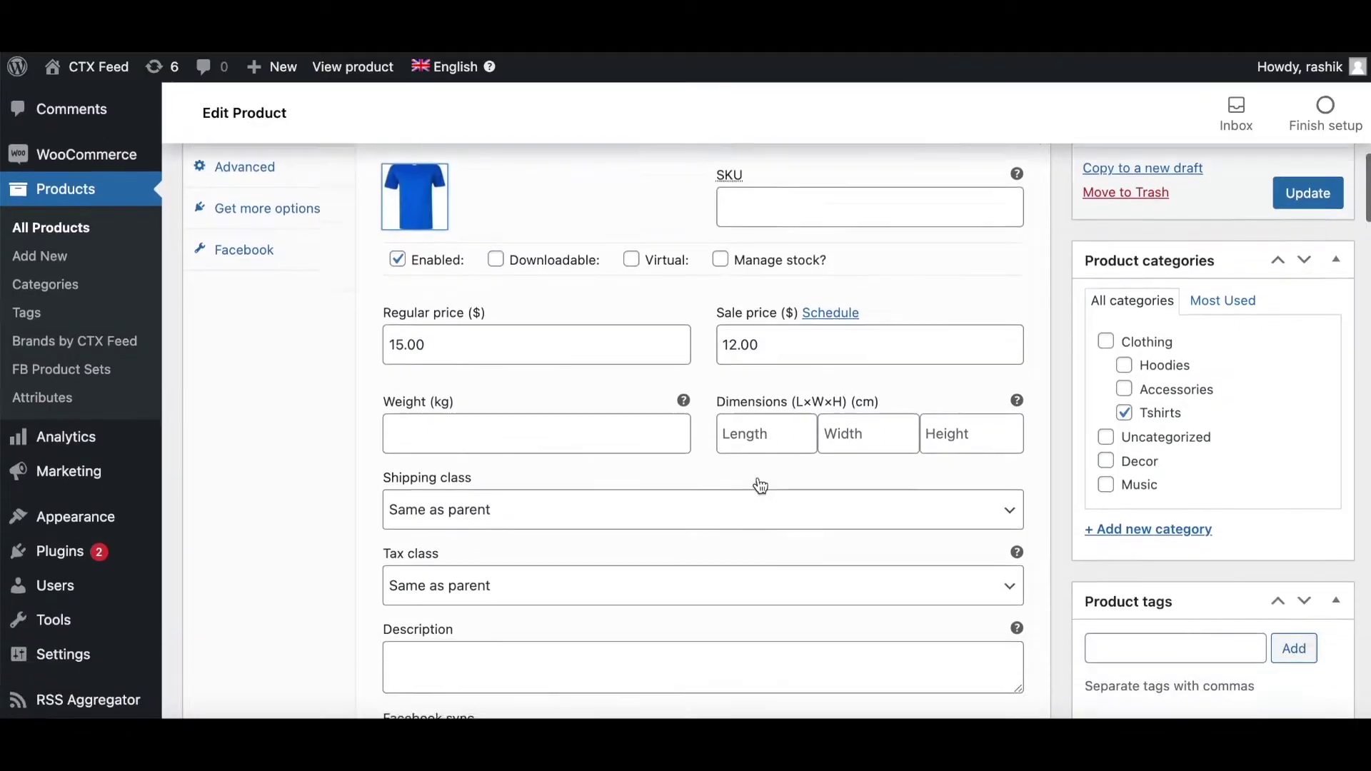
scroll(761, 485, down, 15)
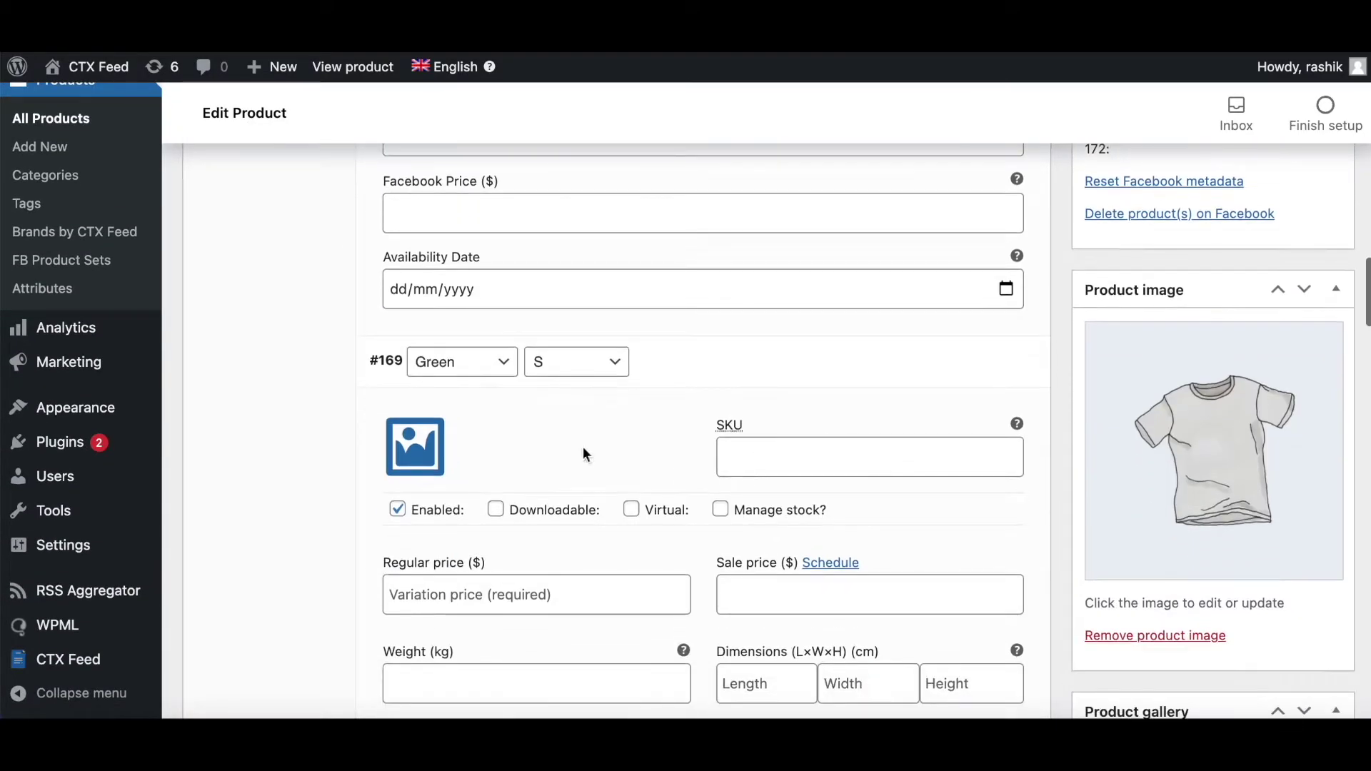
Set GreenShirt as variation #169's image and RedShirt as variation #172's image.
click(414, 447)
click(84, 329)
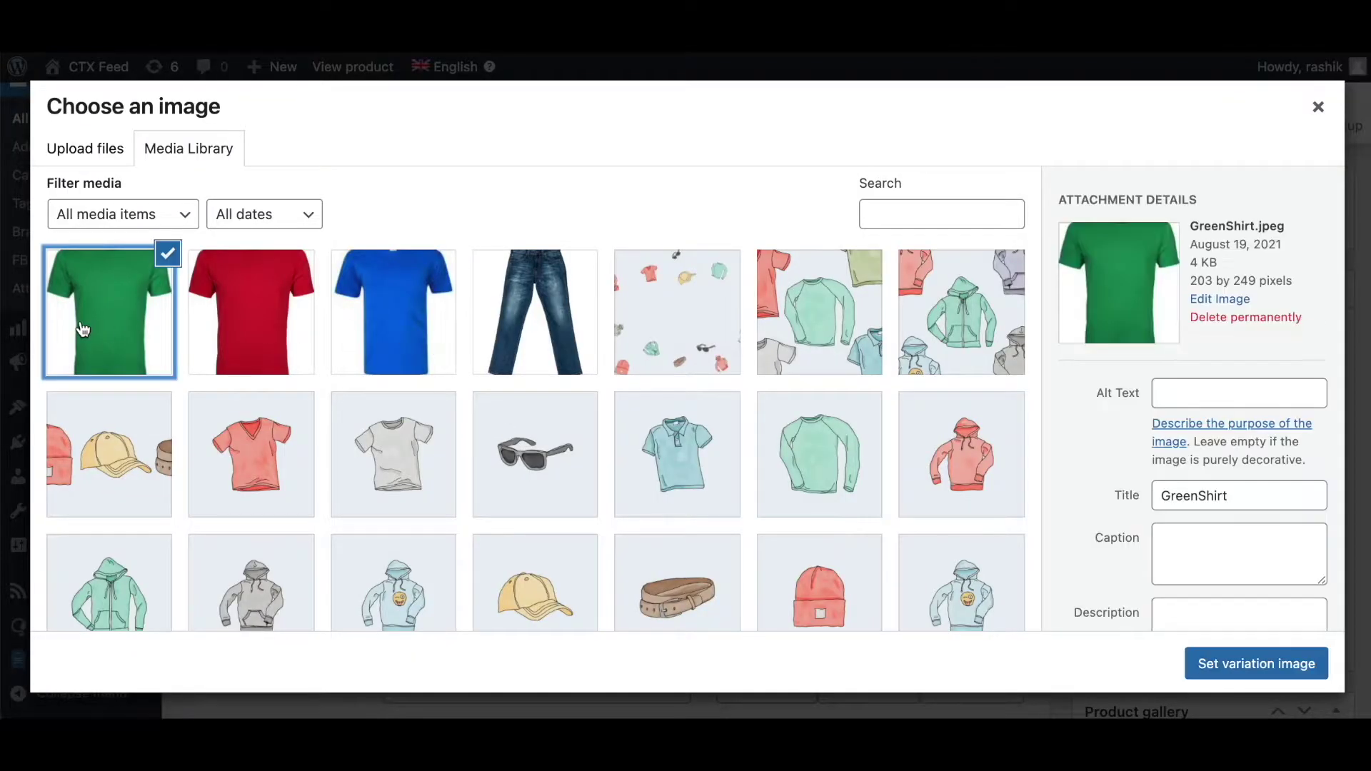
click(1243, 676)
scroll(751, 478, down, 3)
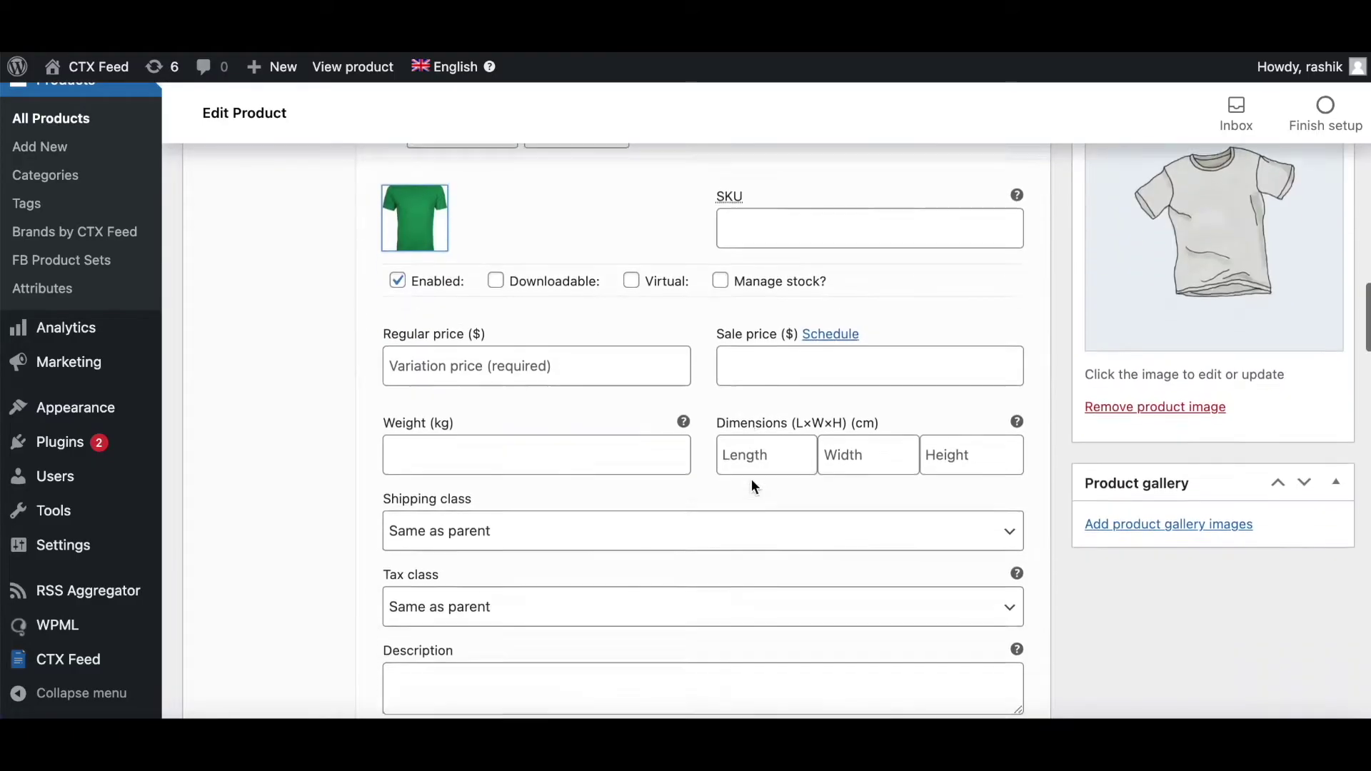
scroll(751, 479, down, 10)
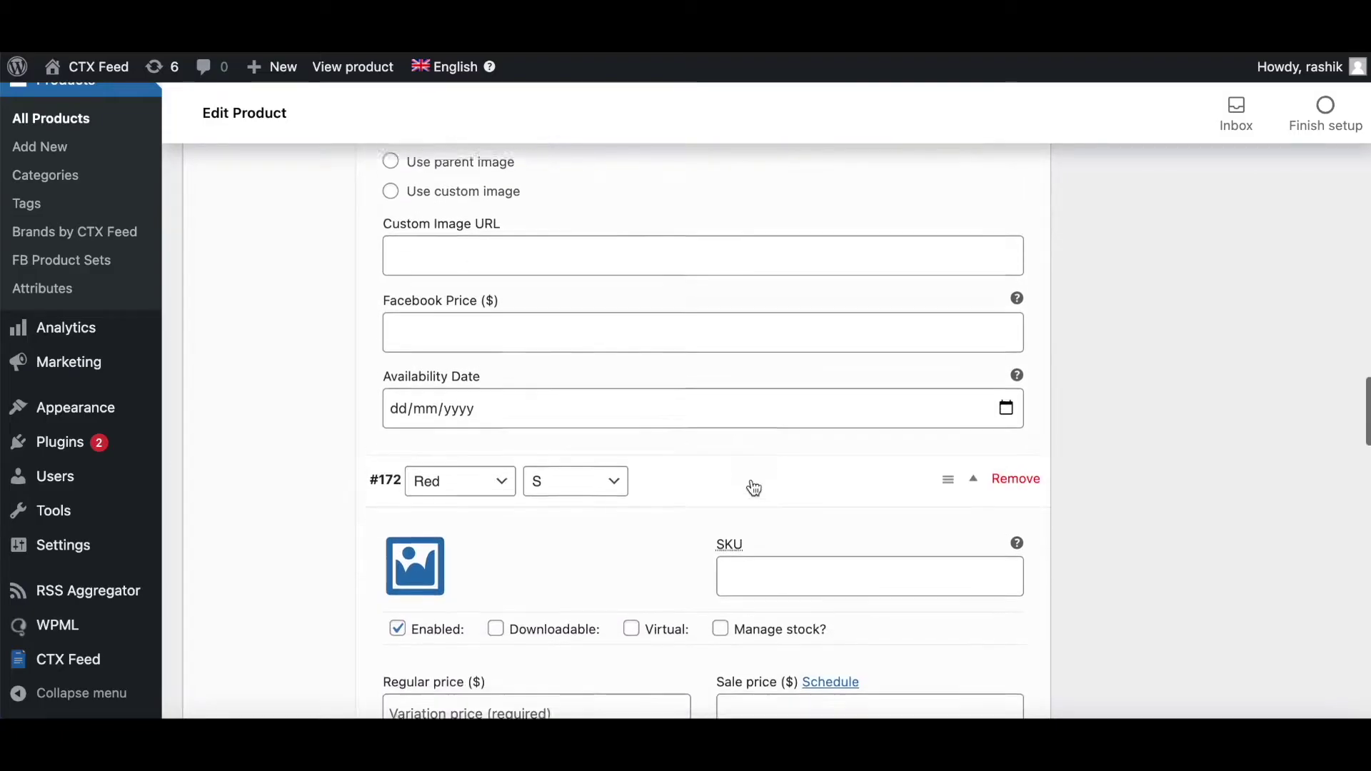
click(414, 546)
click(262, 320)
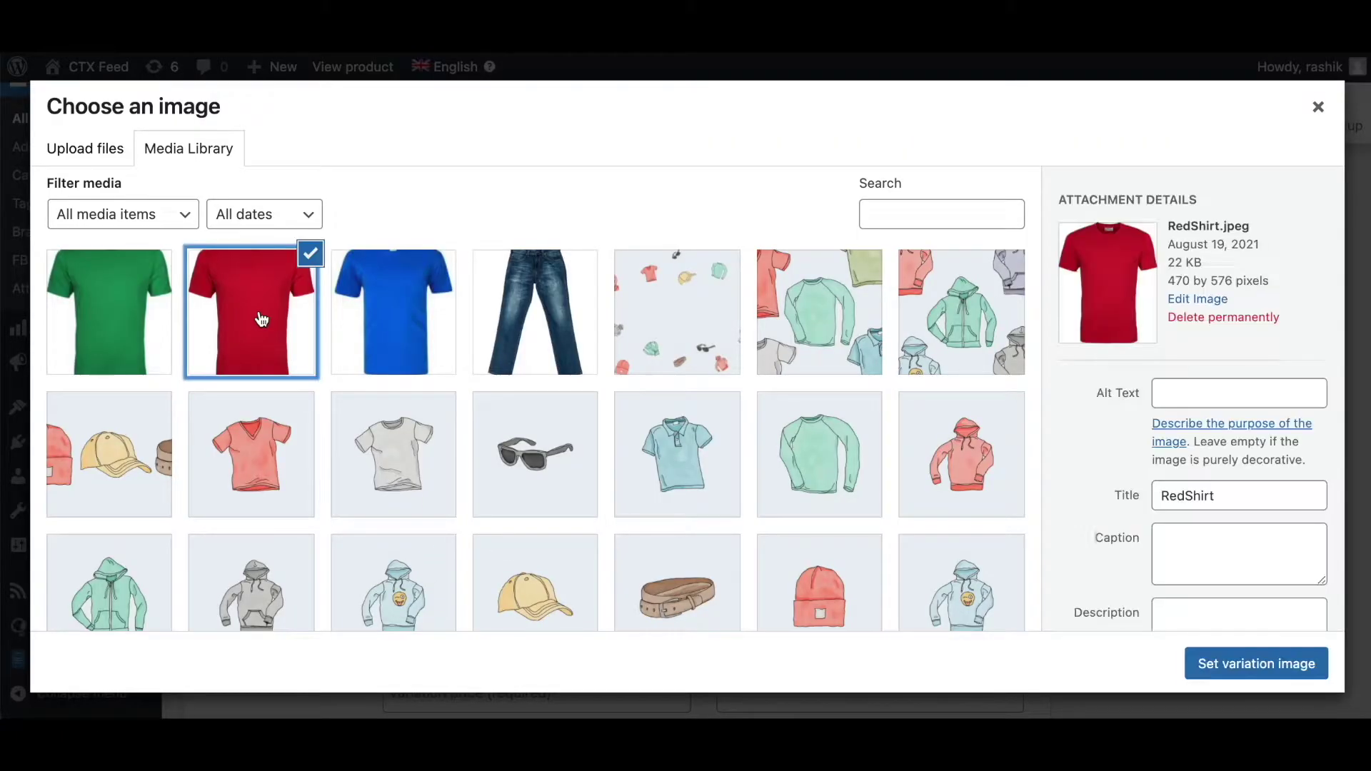
click(1243, 675)
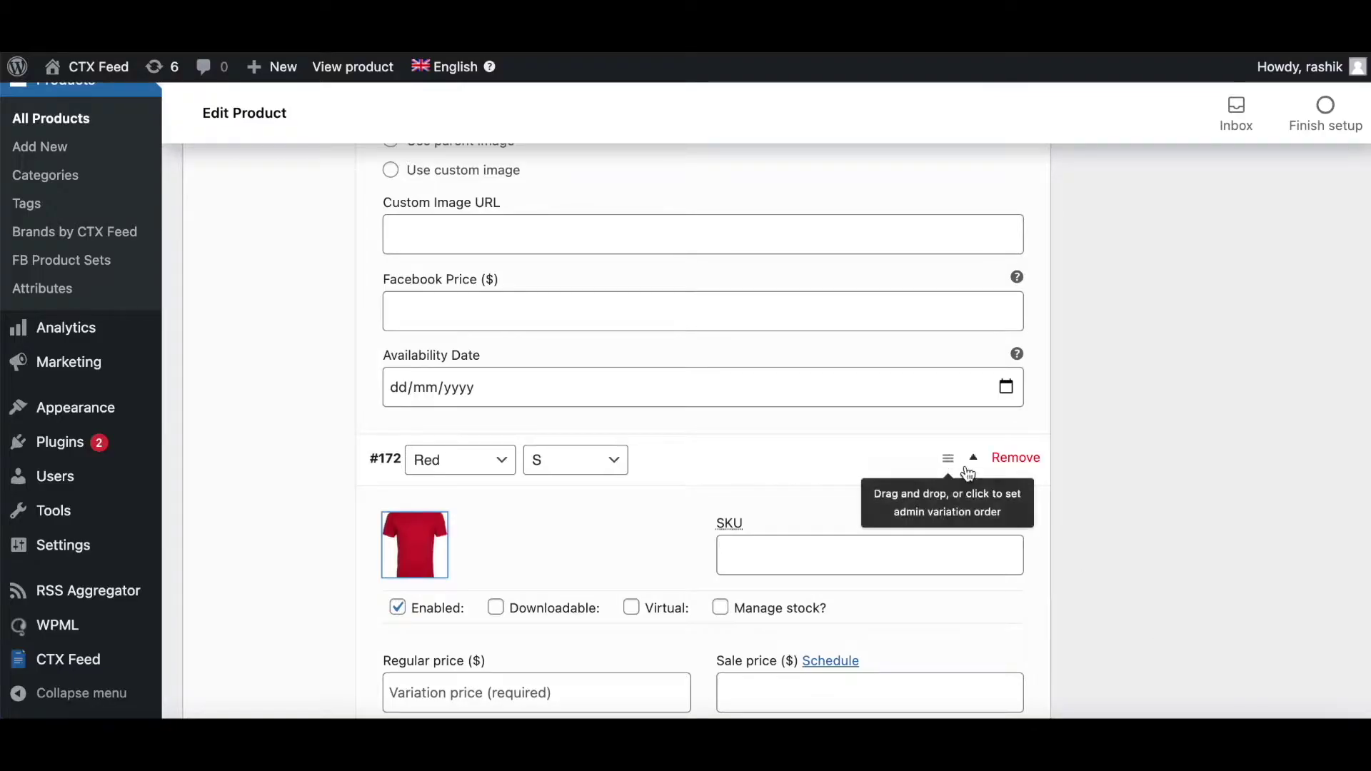
scroll(1180, 476, up, 15)
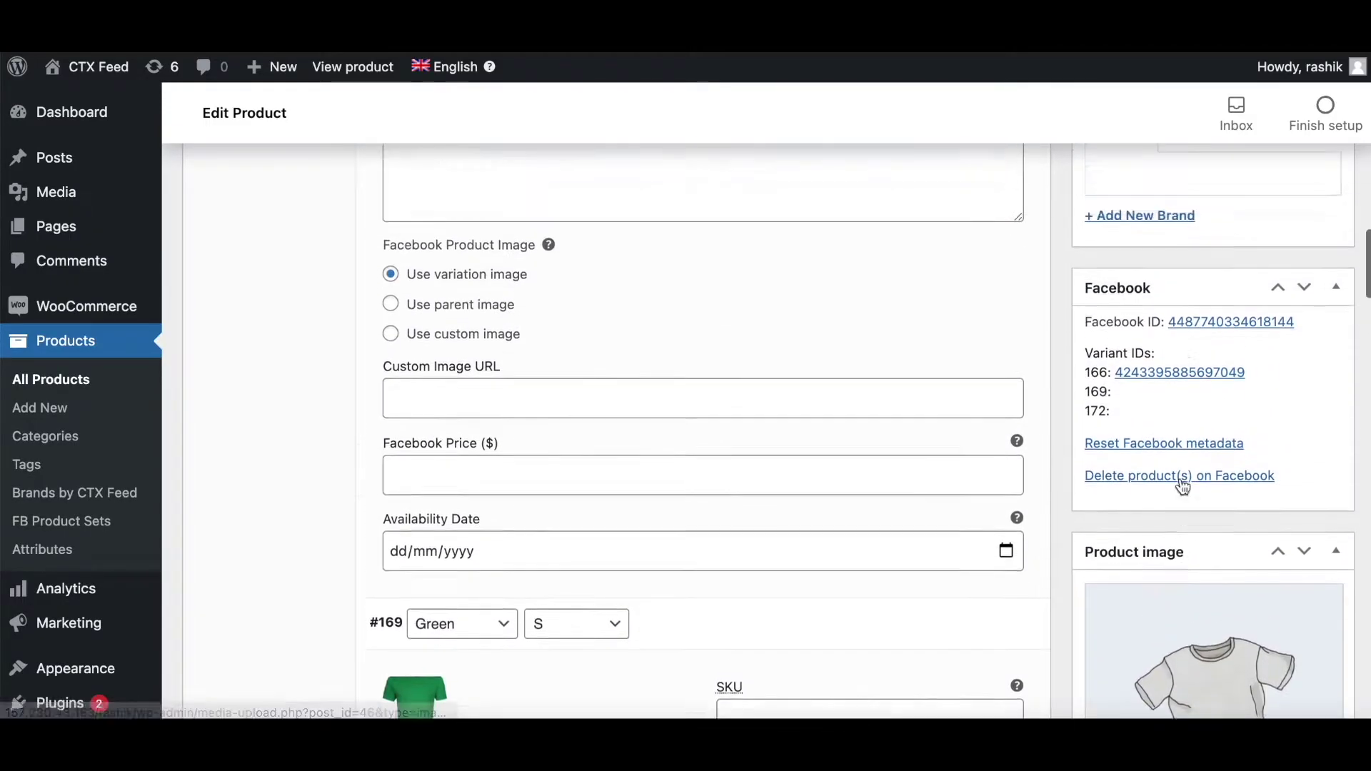
scroll(1182, 486, up, 15)
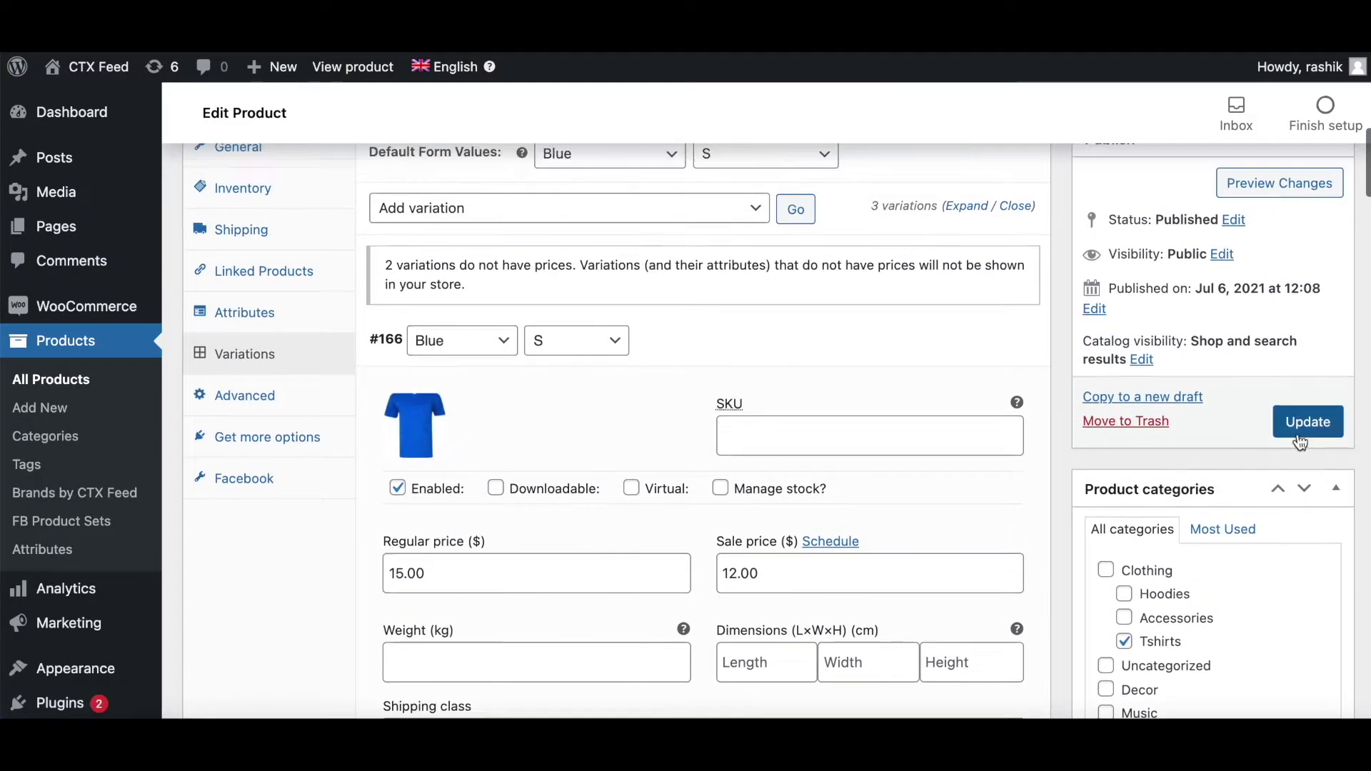
Update the Tshirt product, then update and regenerate the ImageTest1 feed.
click(1307, 422)
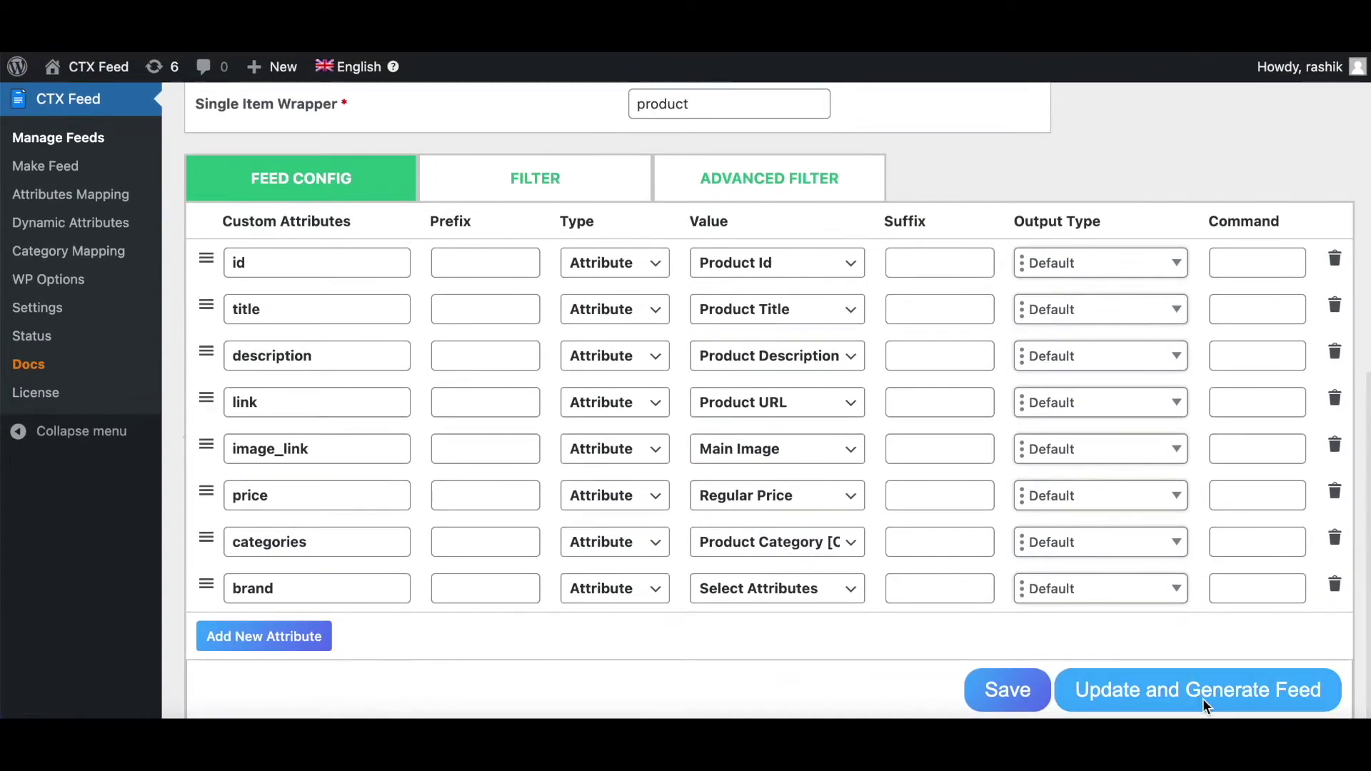
click(1202, 699)
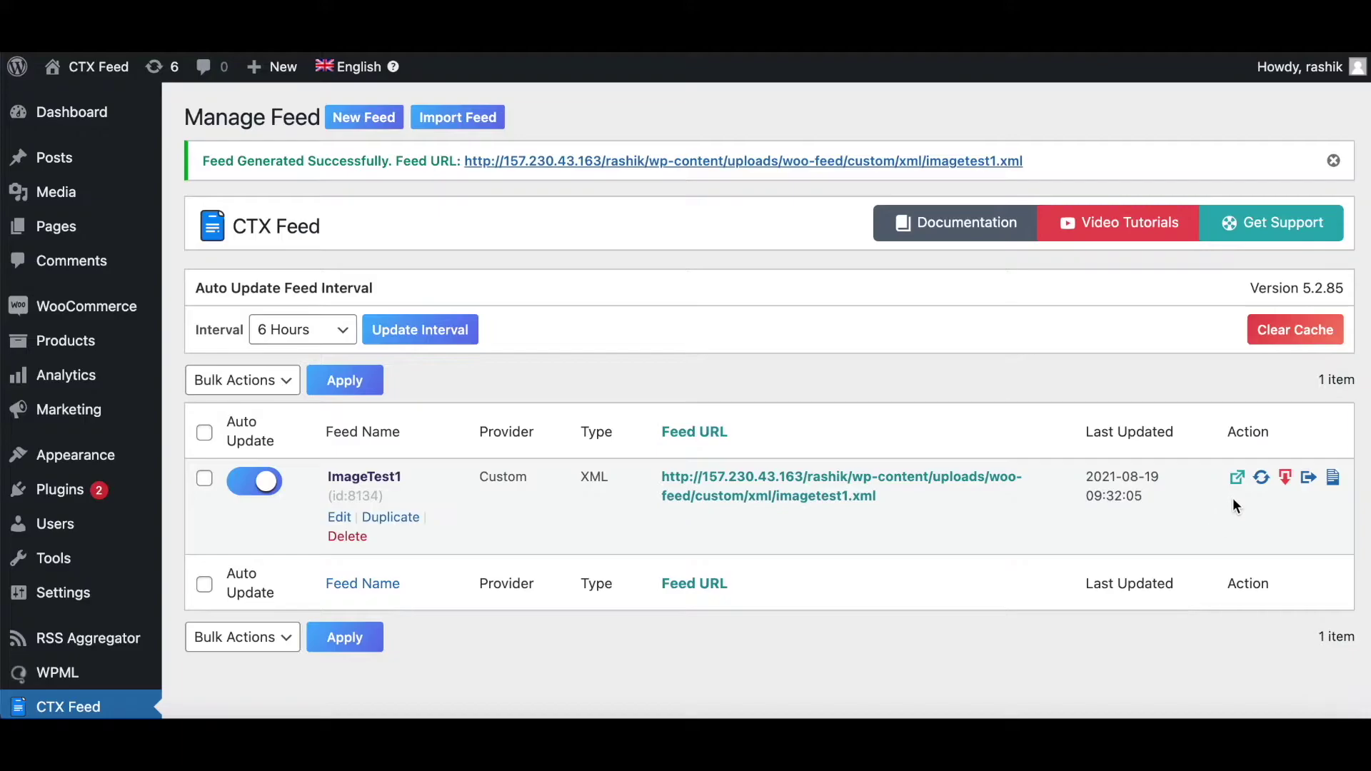
View the regenerated XML and highlight BlueShirt.jpeg among the variation image links.
click(1237, 478)
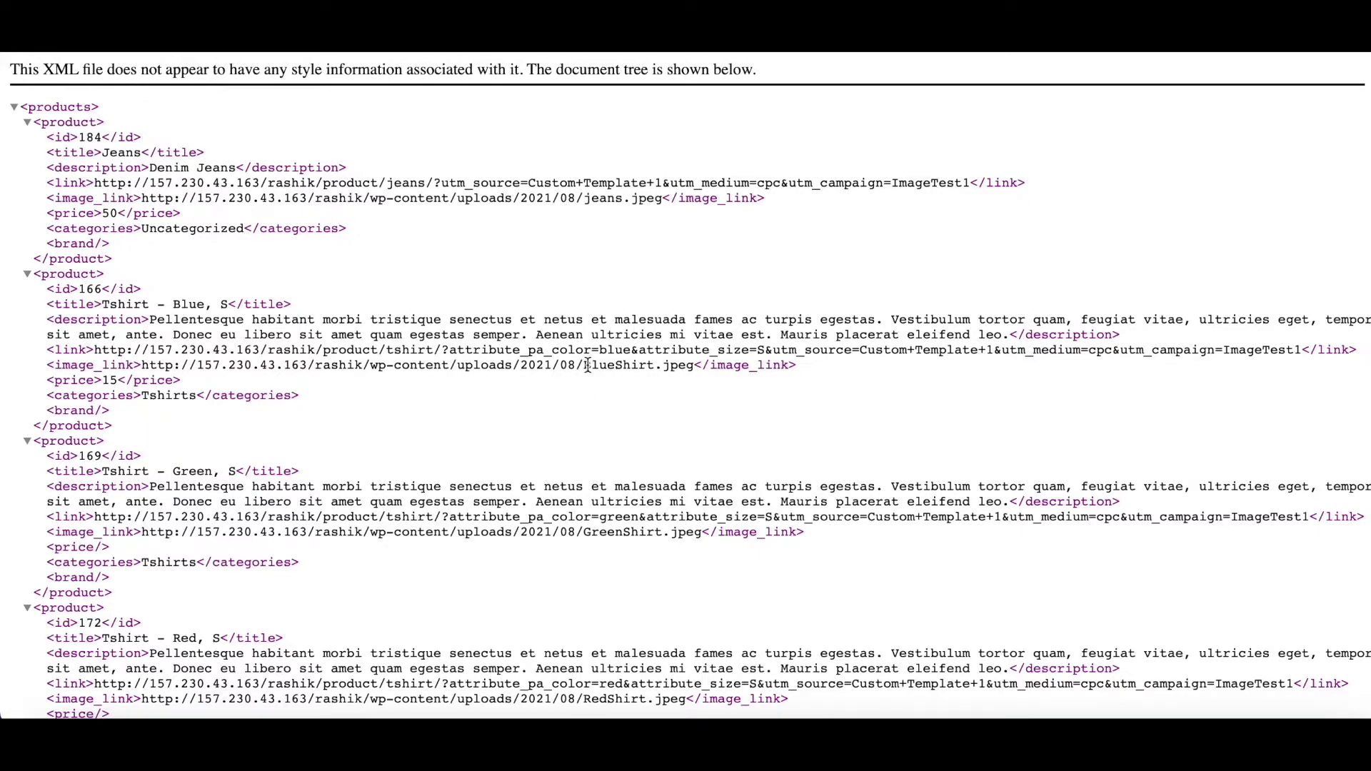
drag(584, 365, 693, 367)
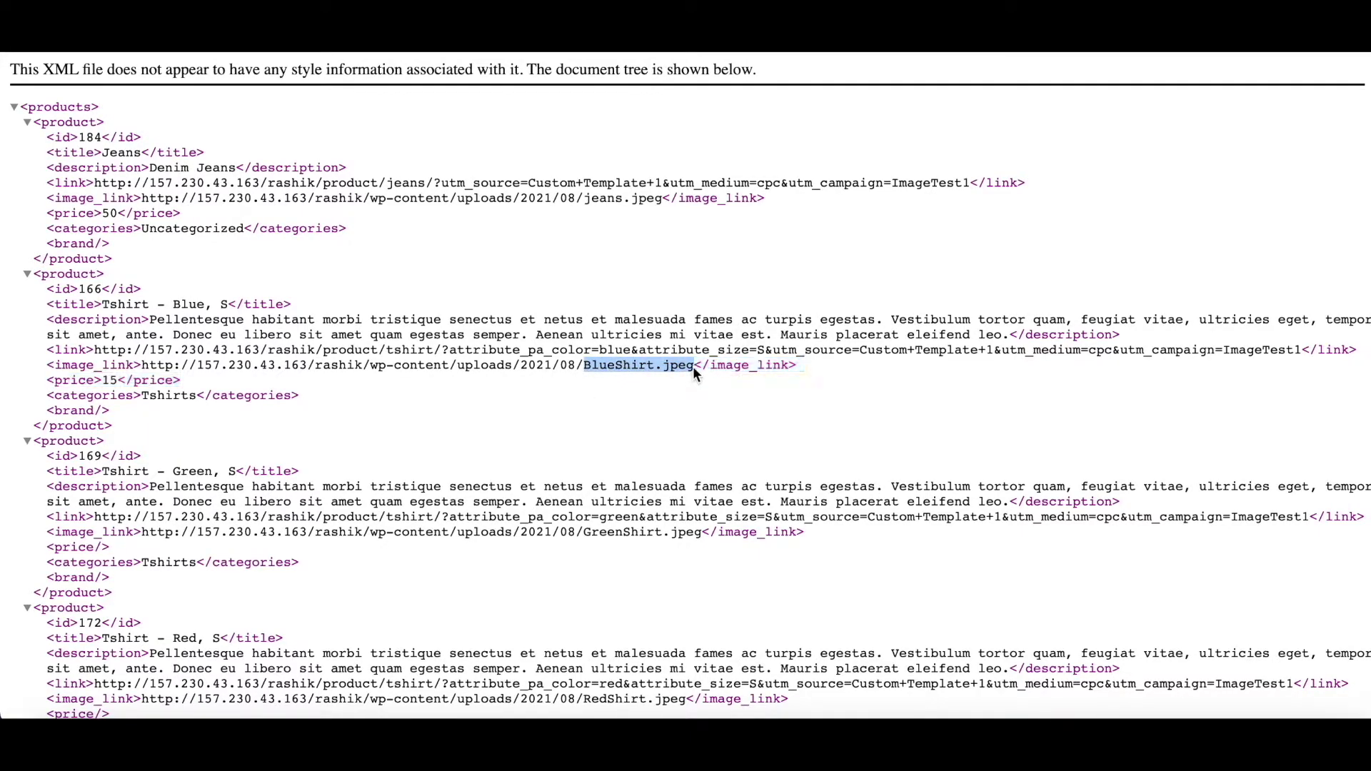
scroll(703, 498, down, 3)
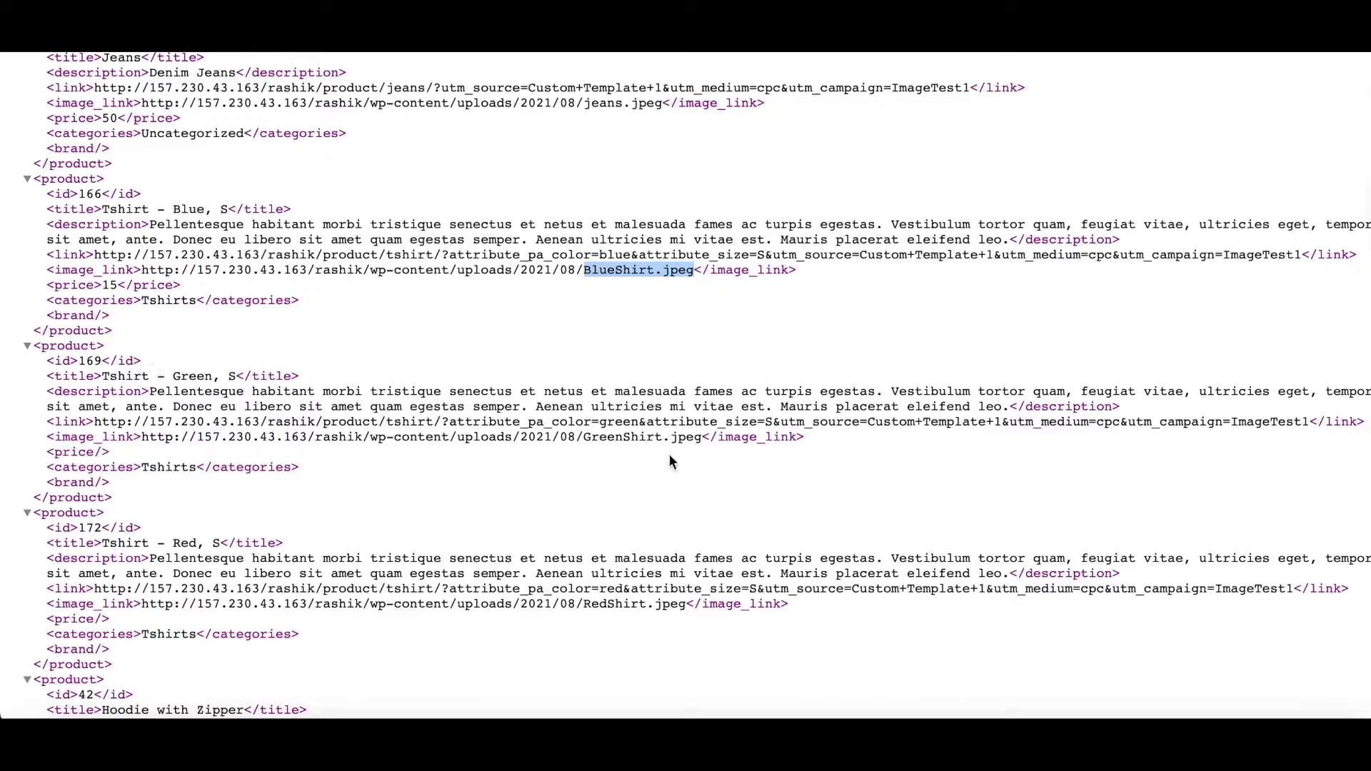
scroll(706, 439, down, 3)
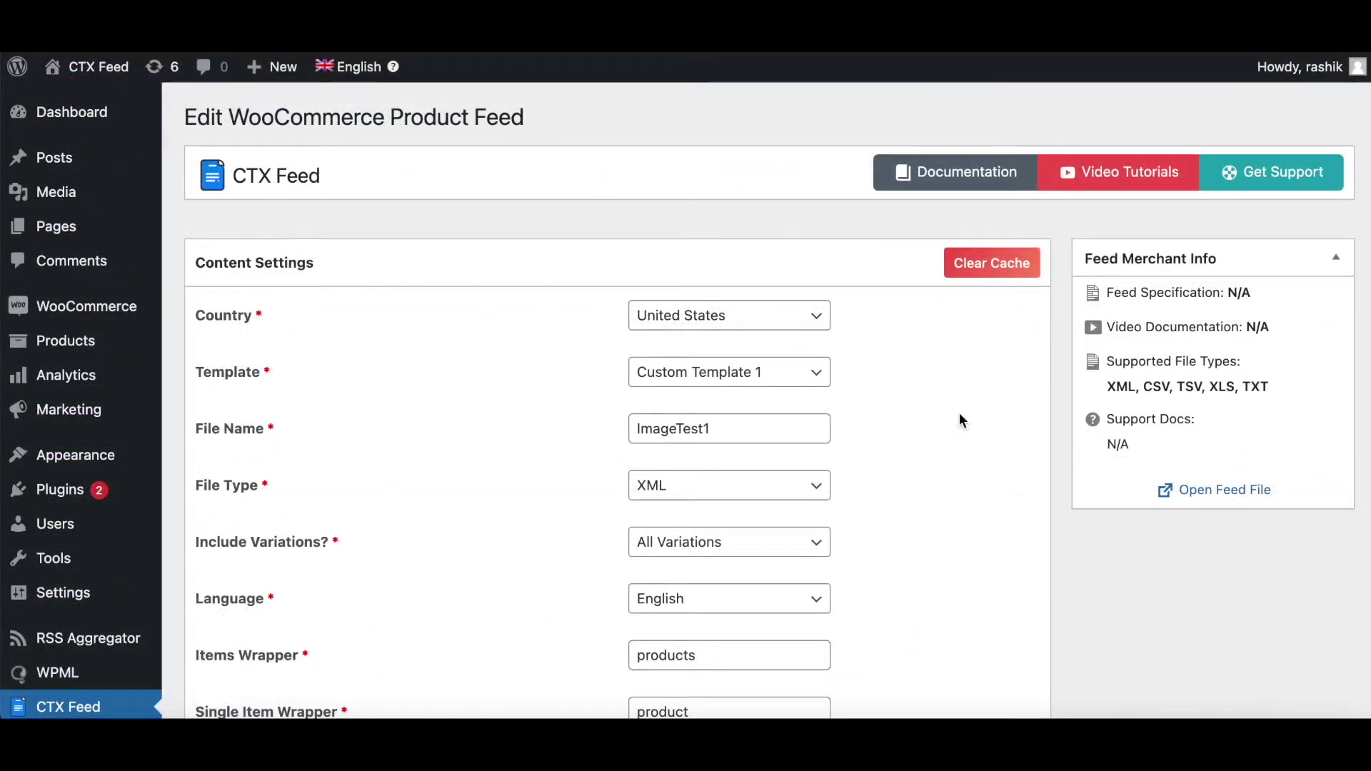
Add a 'Featured Image' attribute row whose value is Featured Image.
scroll(958, 413, down, 8)
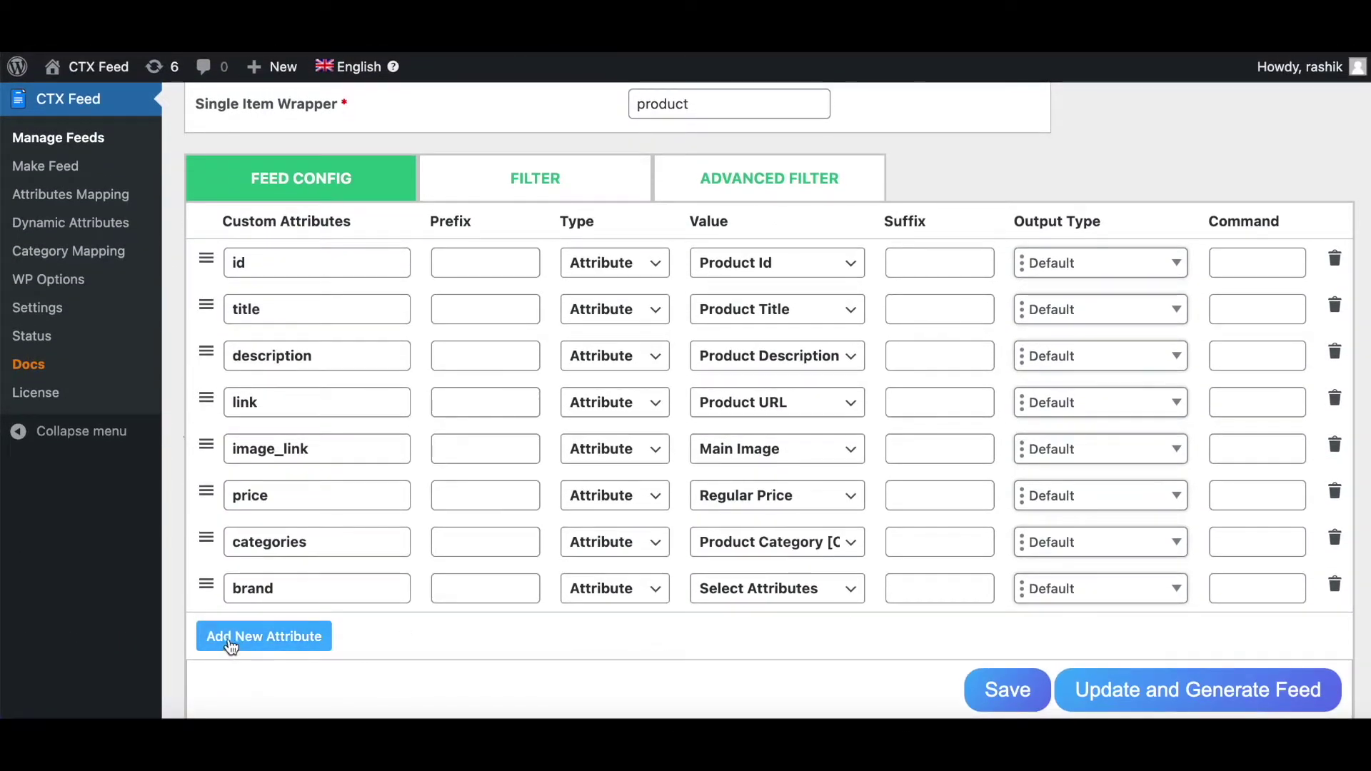
click(232, 646)
click(269, 636)
text(F)
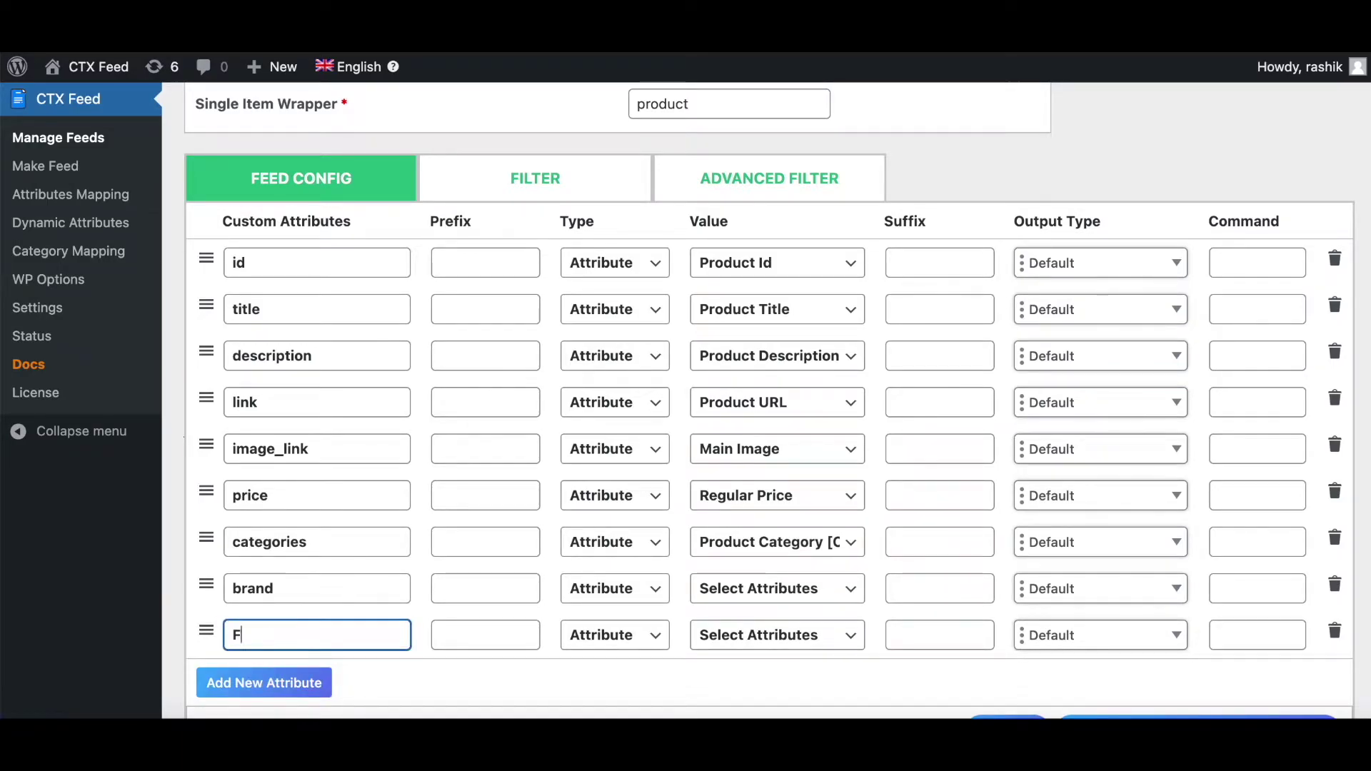
text(eatured Image)
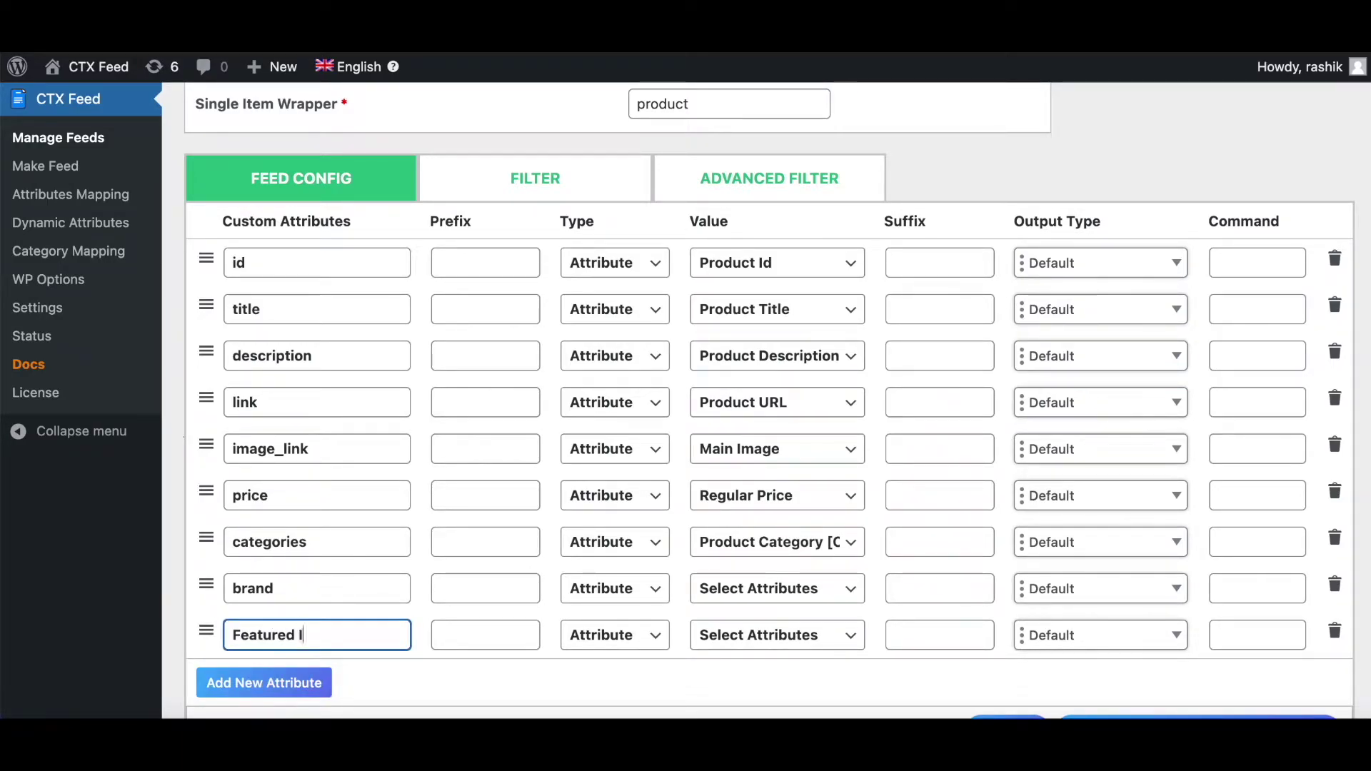
click(743, 635)
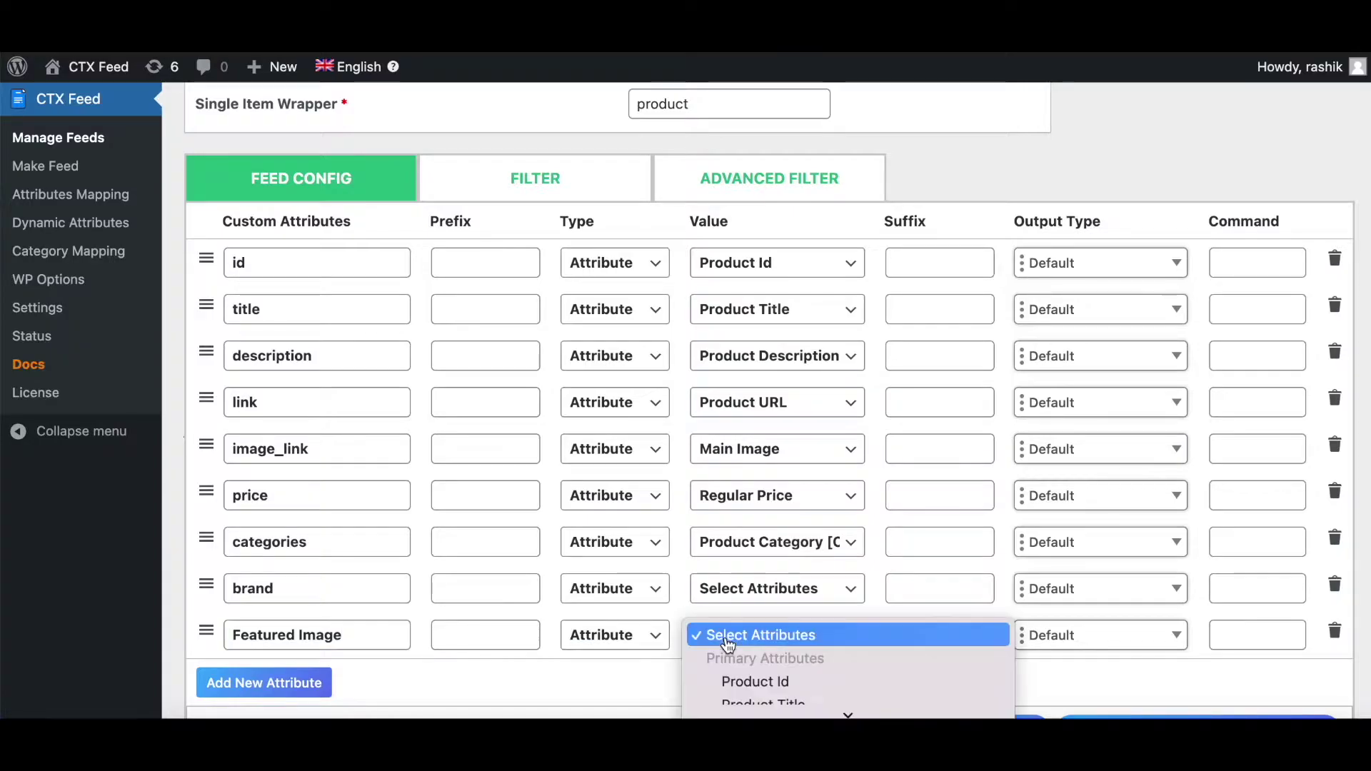
scroll(728, 642, down, 10)
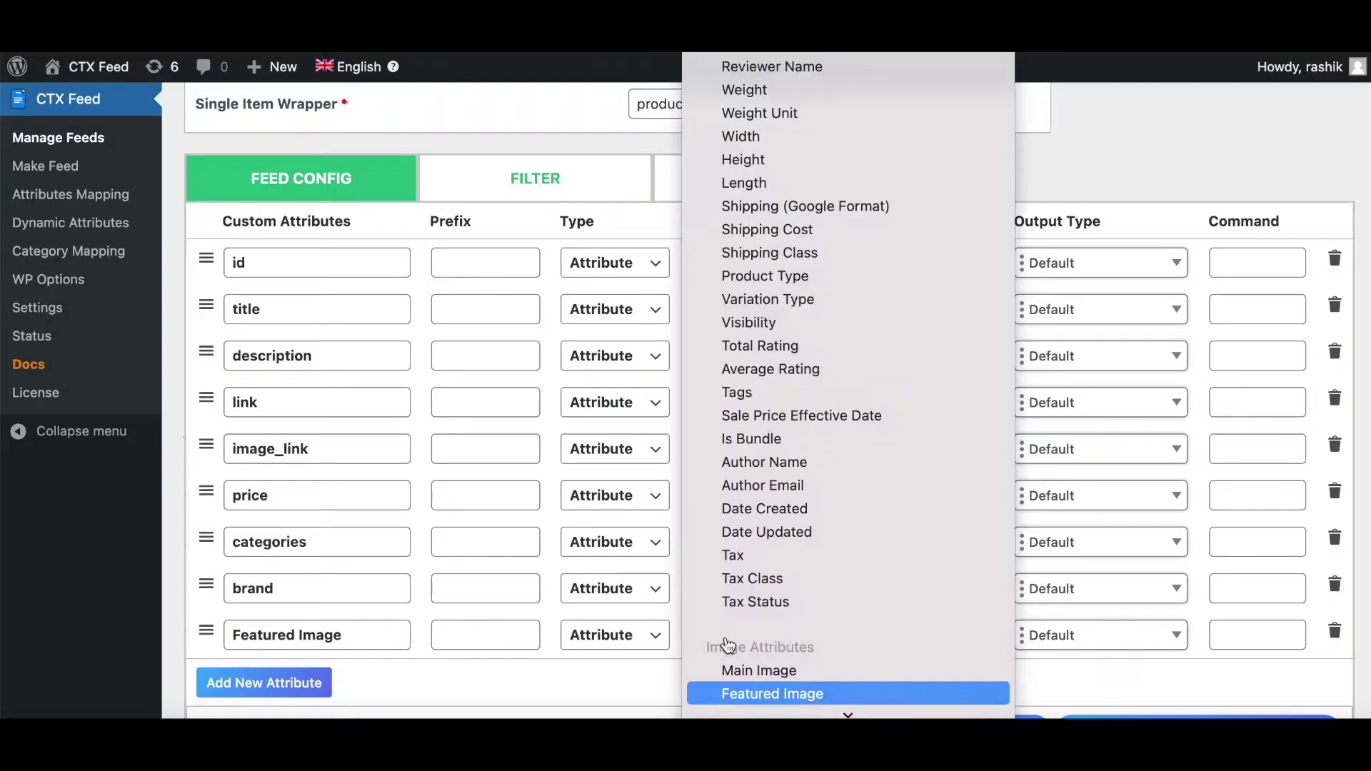
click(748, 695)
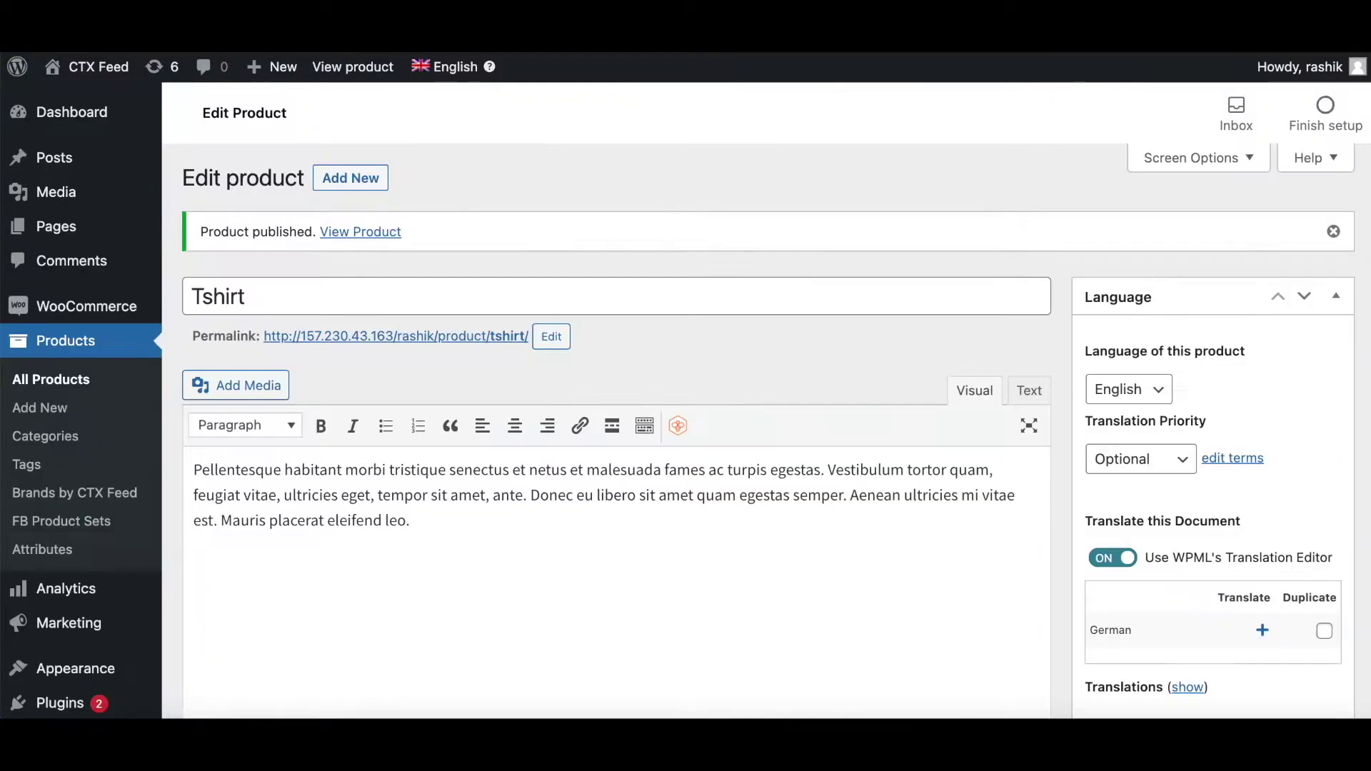
Show the Tshirt variations and expand Blue variation #166 to check its image.
scroll(743, 676, down, 10)
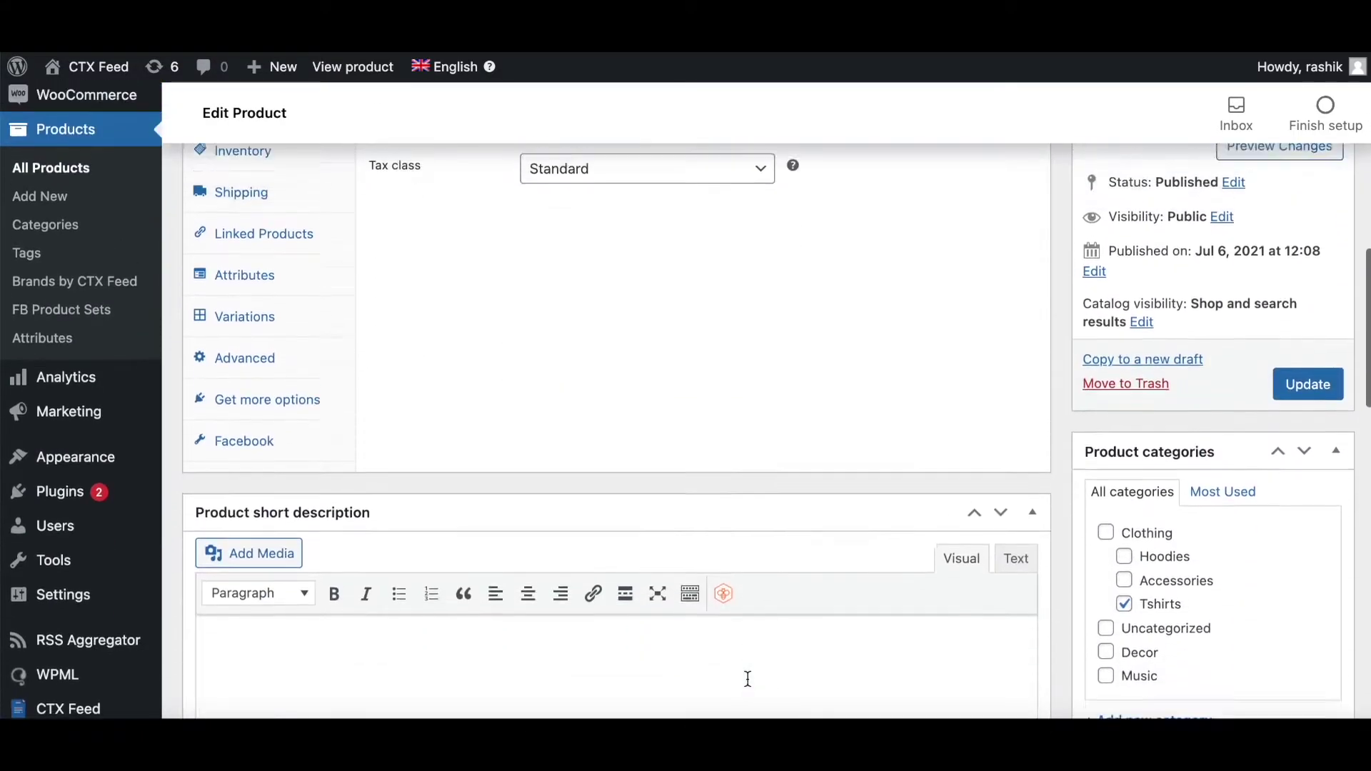
scroll(747, 677, up, 4)
scroll(600, 617, down, 4)
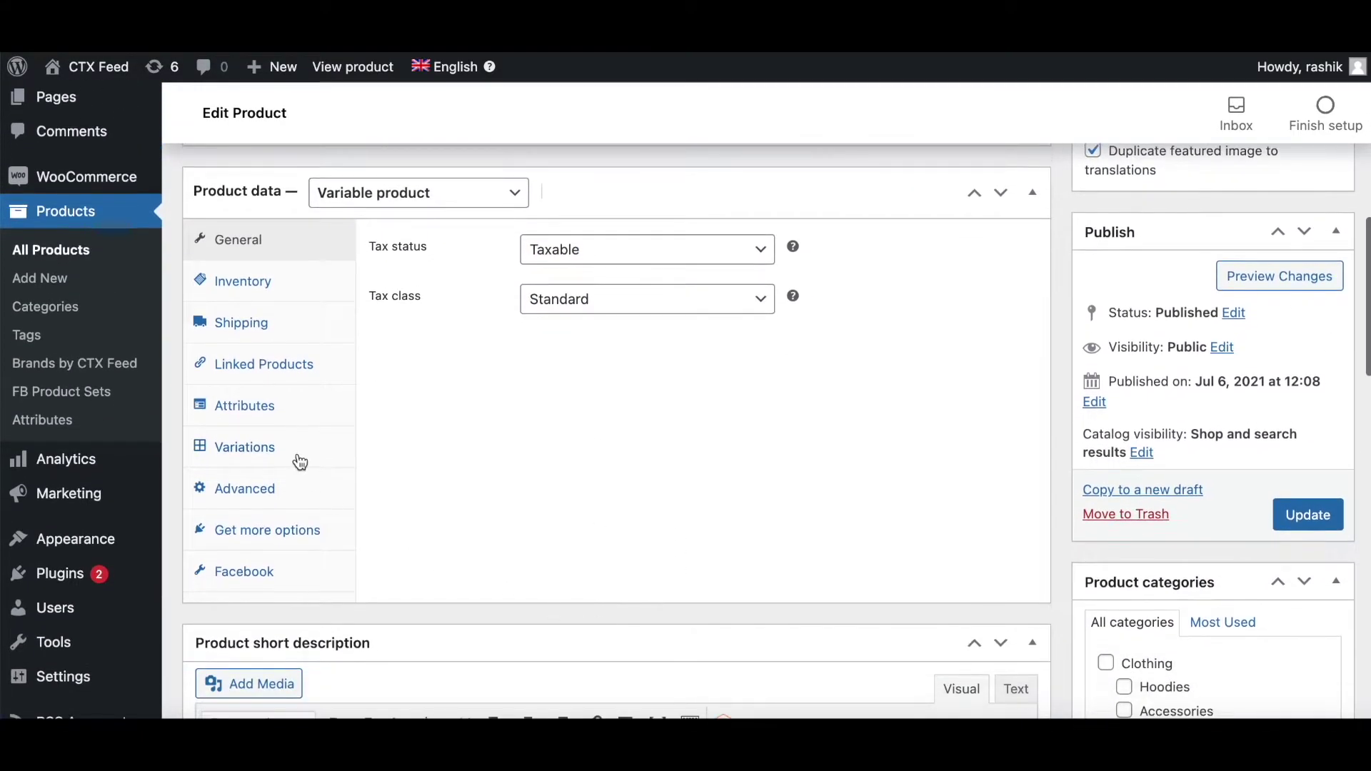
click(298, 450)
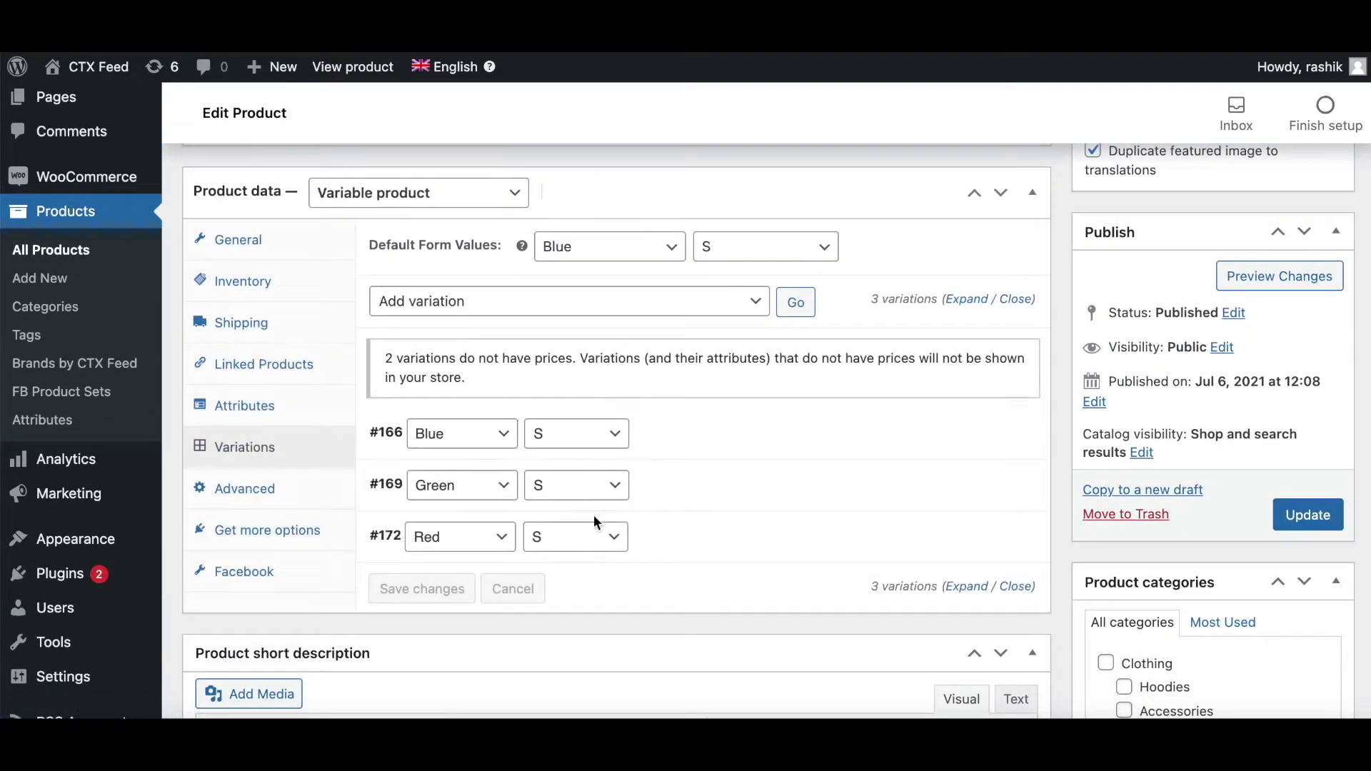
click(679, 440)
scroll(893, 580, down, 15)
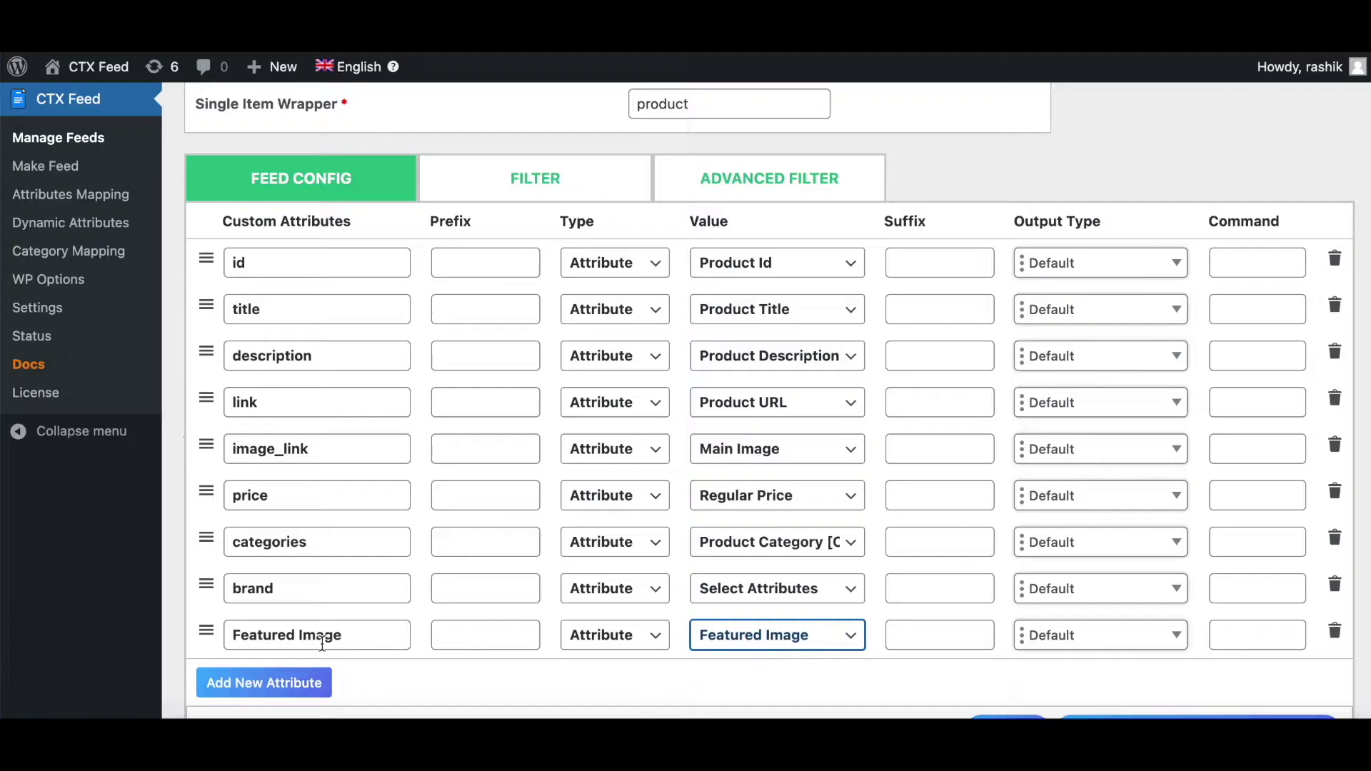
Move Featured Image below image_link, regenerate the feed, and view the XML.
drag(206, 630, 209, 469)
scroll(978, 690, down, 1)
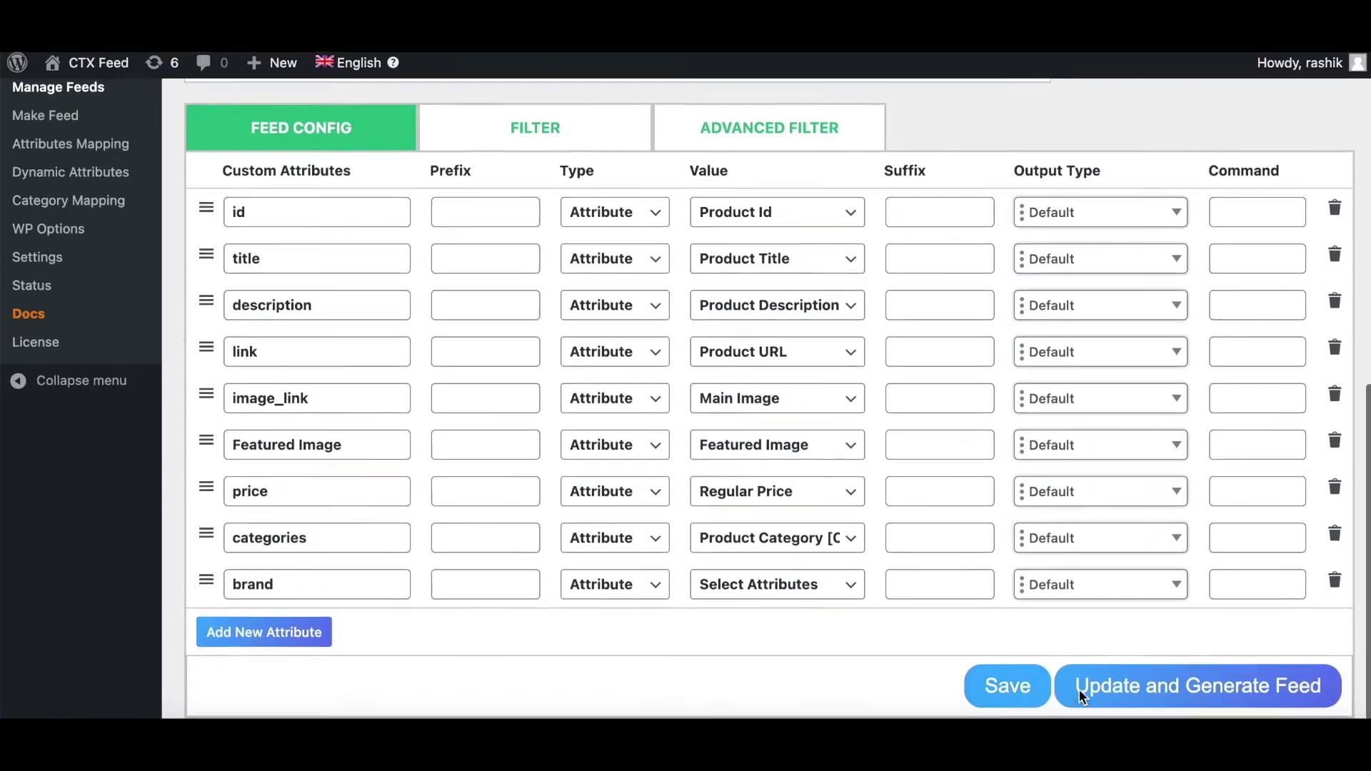
click(1181, 692)
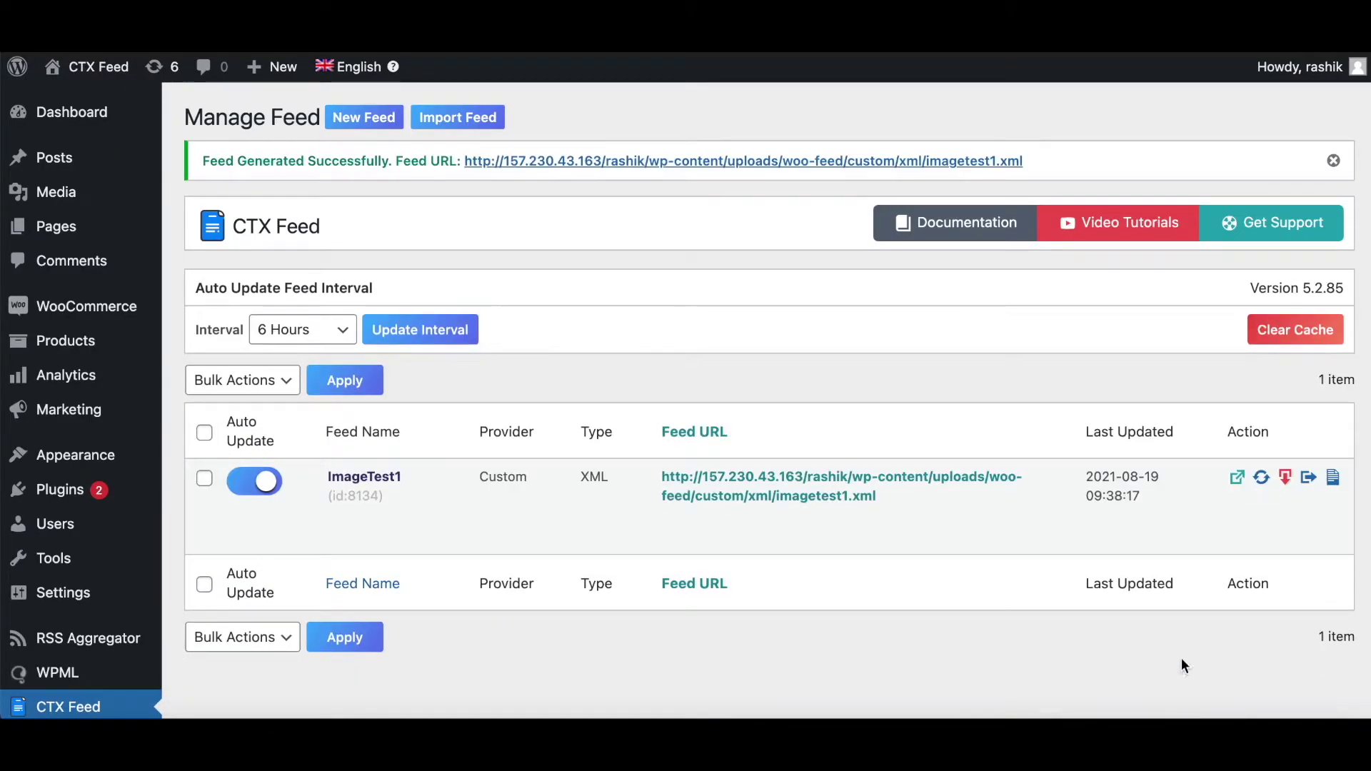
click(1237, 478)
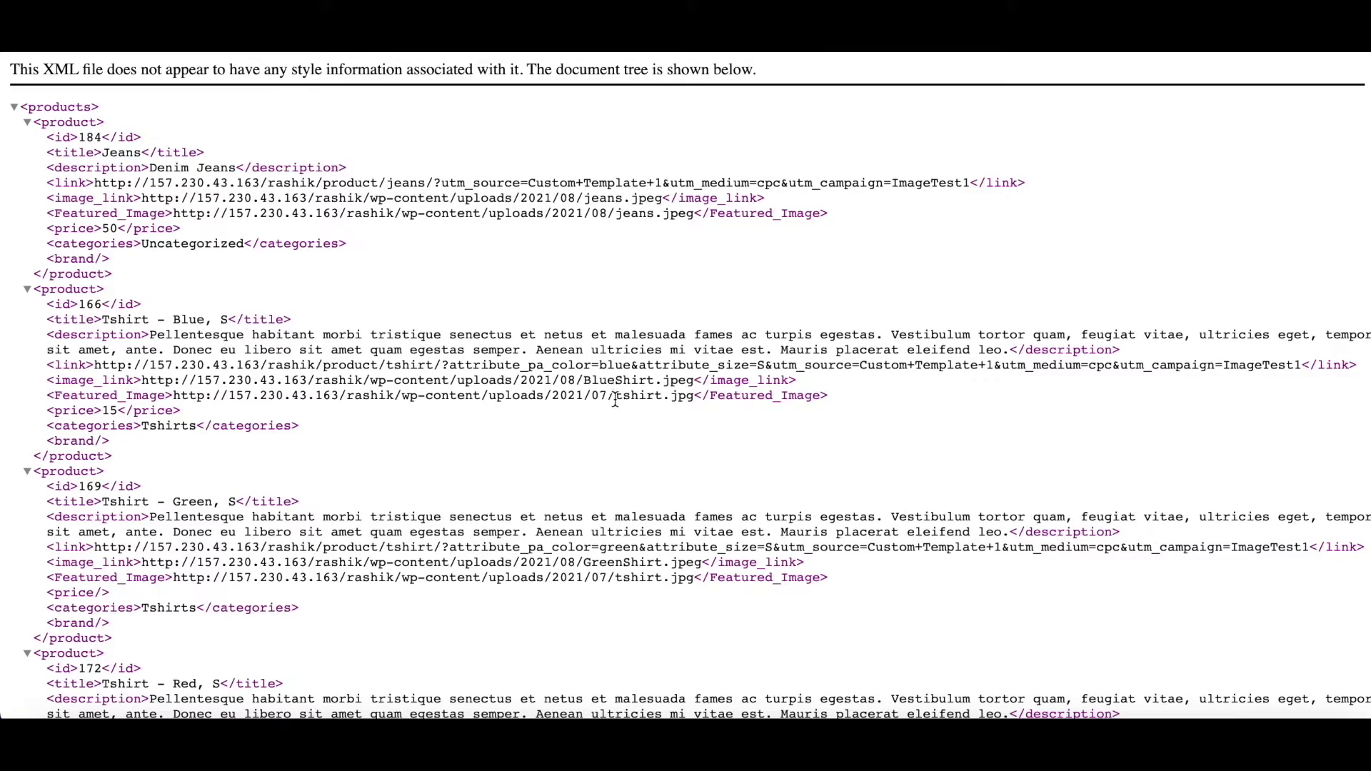
Highlight the tshirt.jpg Featured_Image values of the Blue, Green and Red variations.
drag(615, 397, 693, 397)
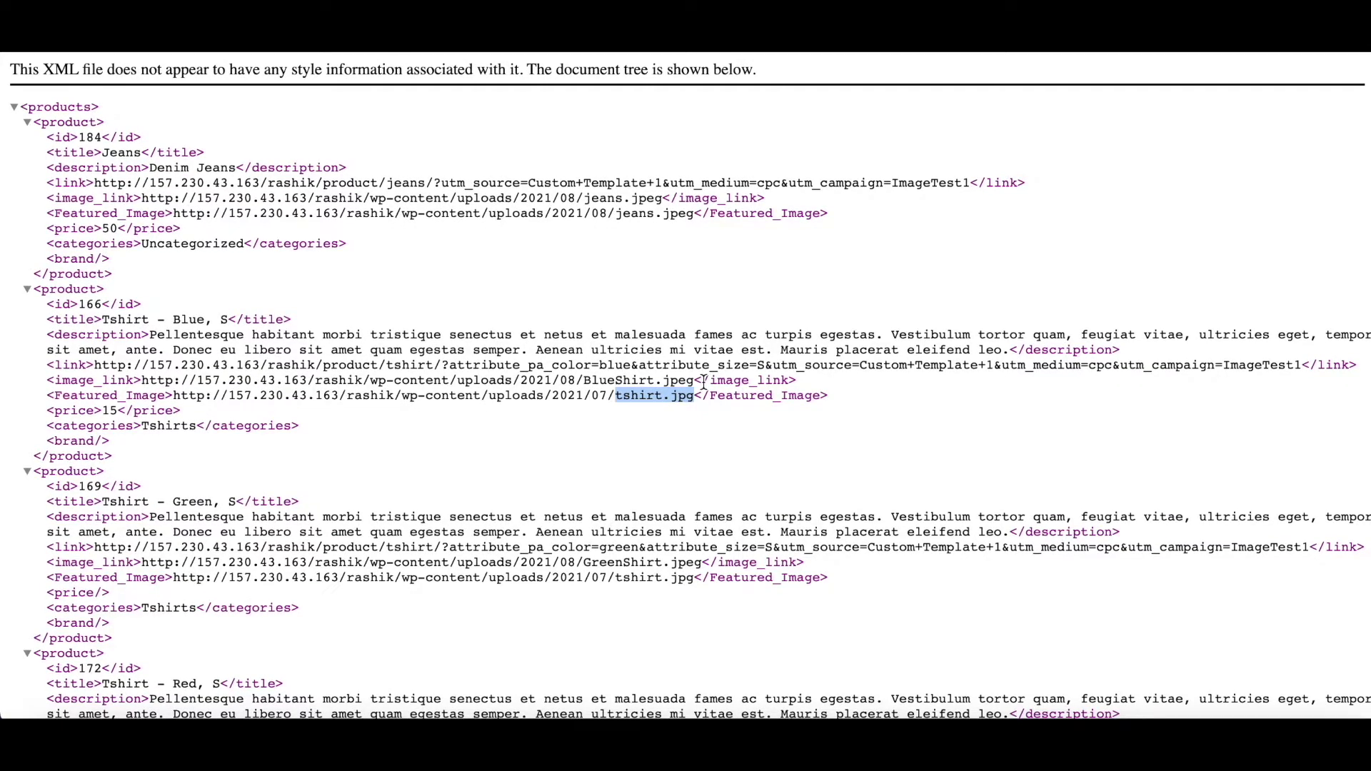
scroll(657, 402, down, 2)
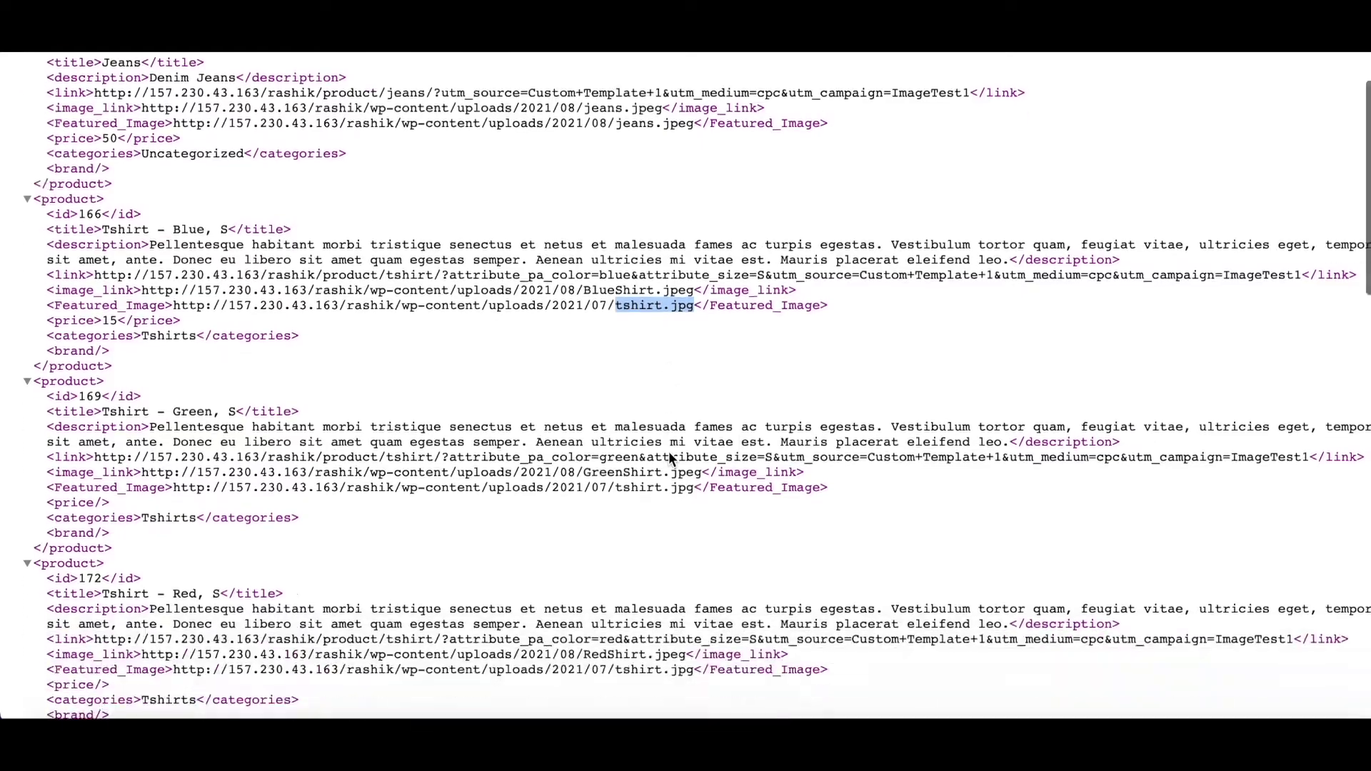
double_click(620, 439)
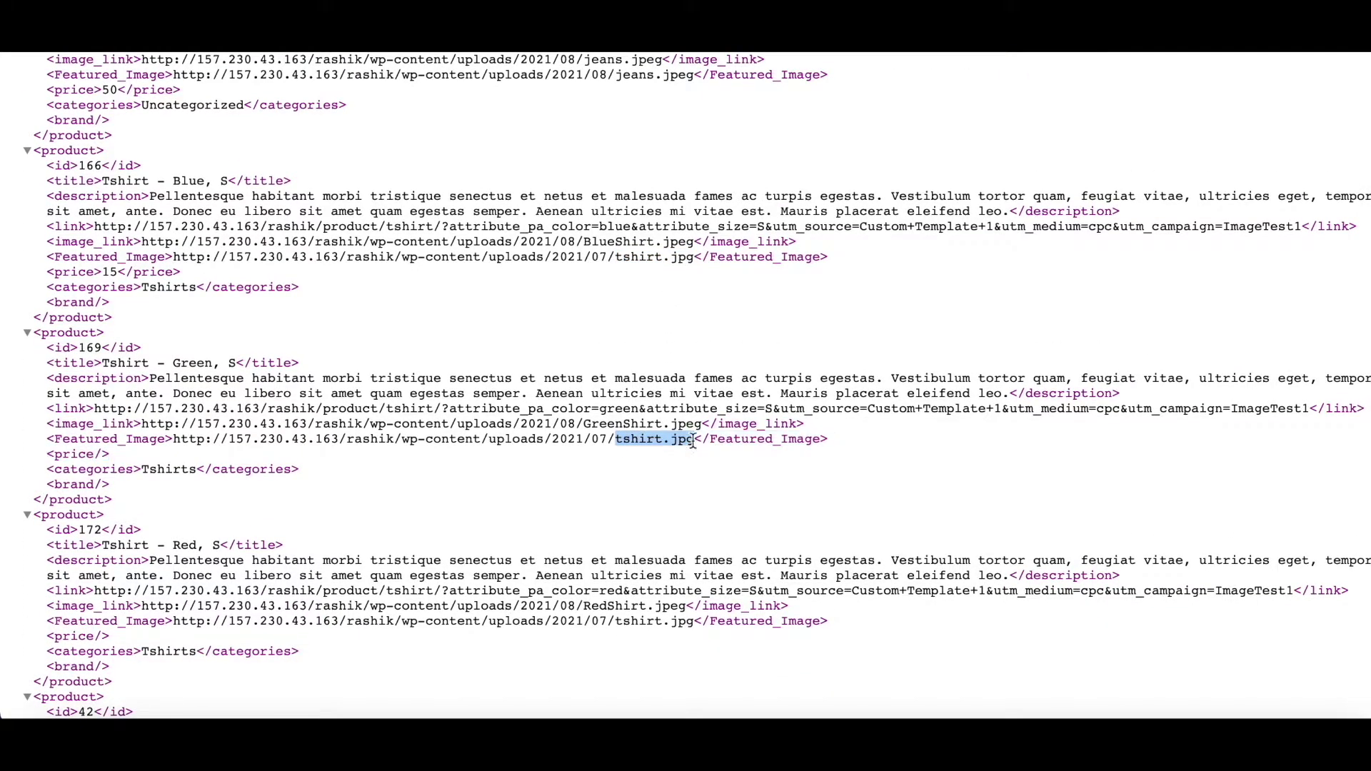
drag(615, 440, 692, 455)
scroll(684, 520, down, 1)
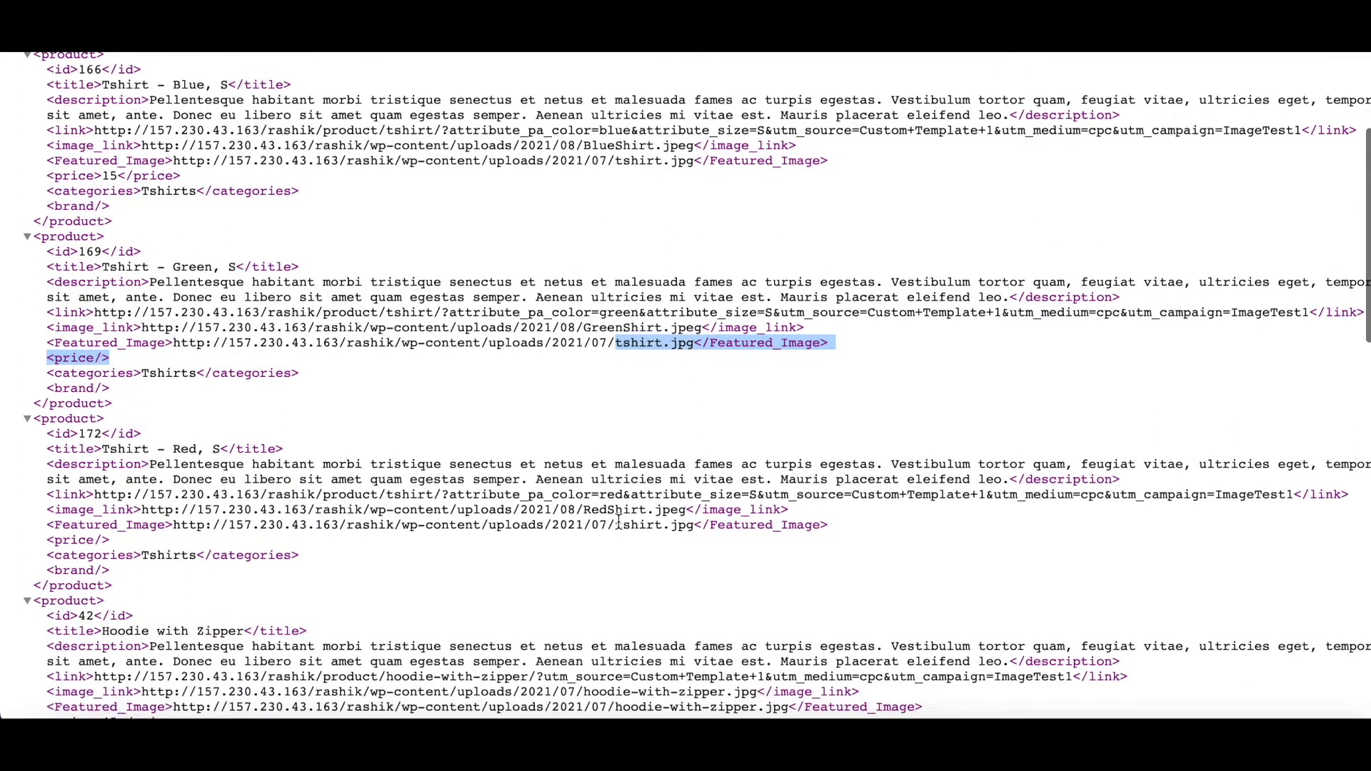
drag(616, 525, 698, 528)
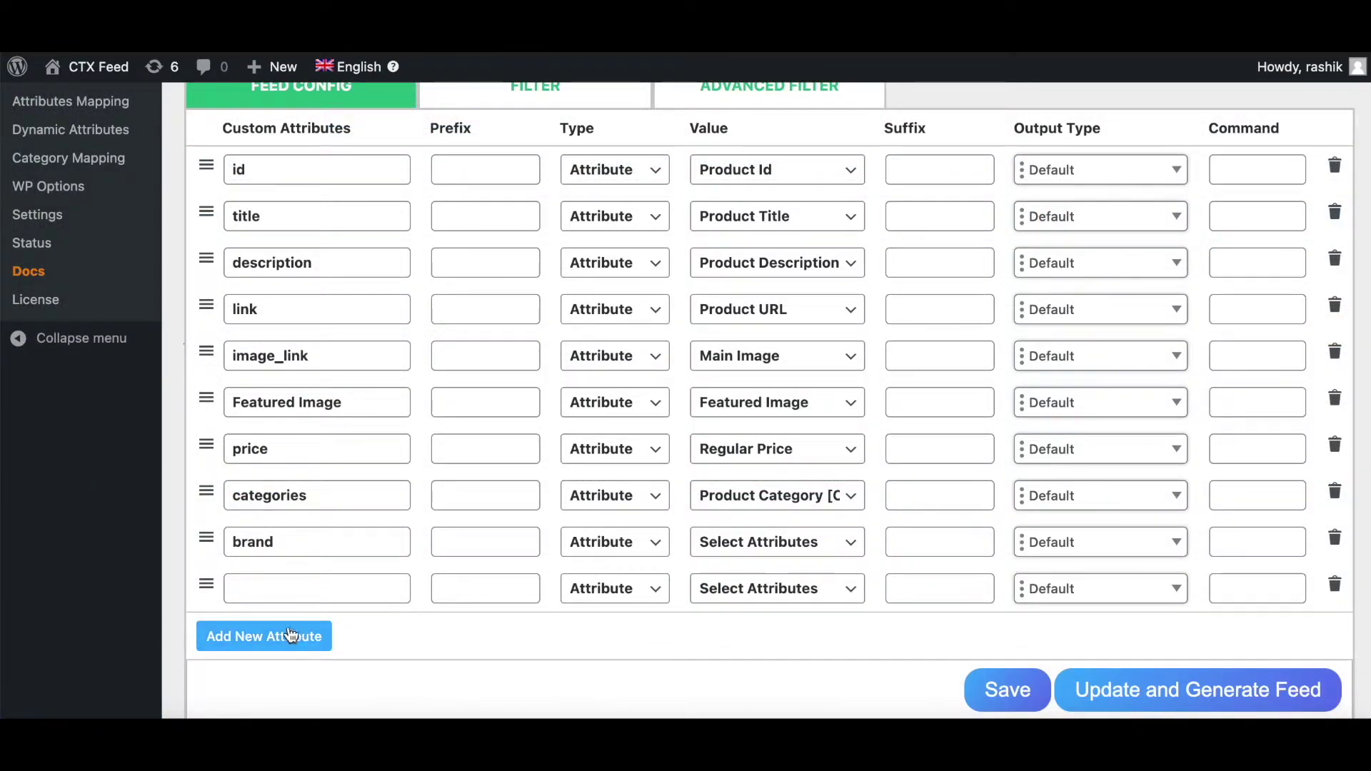
Add an 'images' attribute with value Images [Comma Separated] and regenerate the feed.
click(262, 589)
text(images)
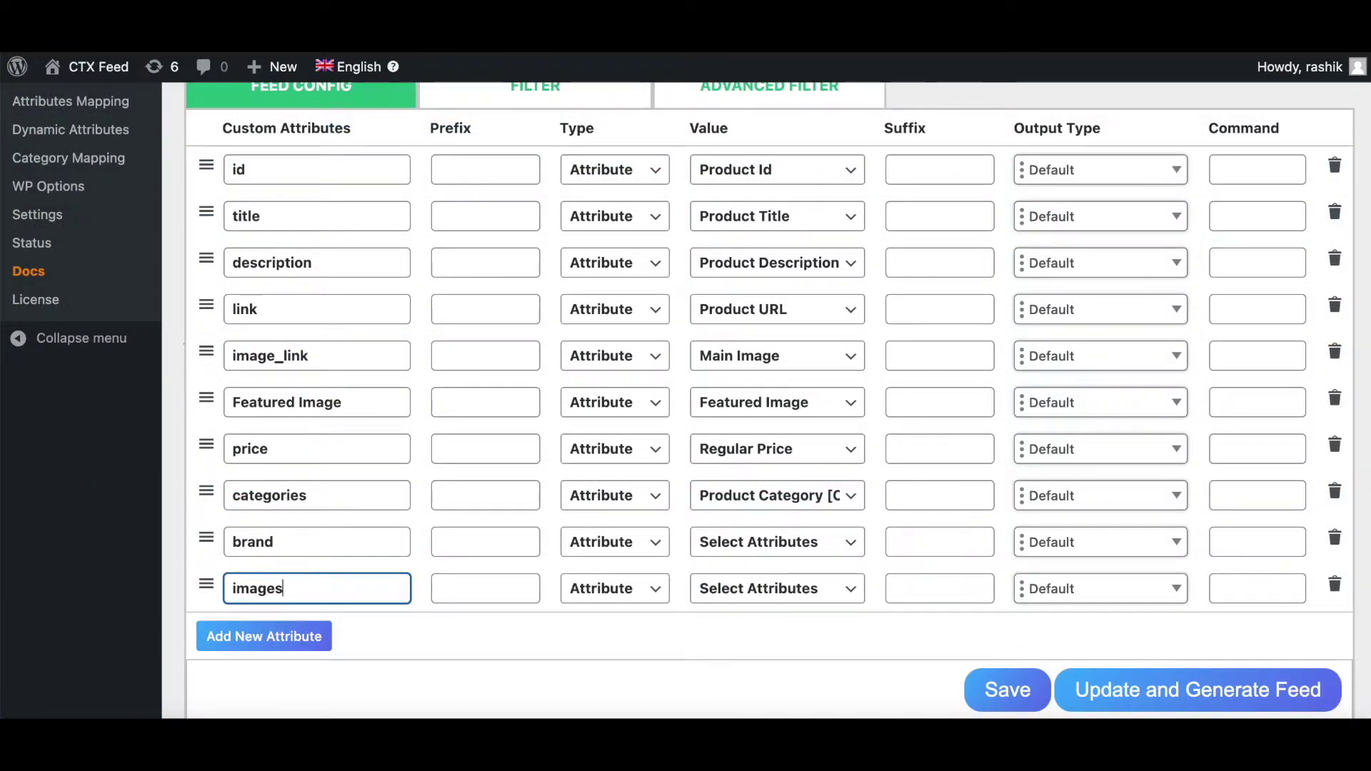
click(771, 588)
scroll(771, 603, down, 10)
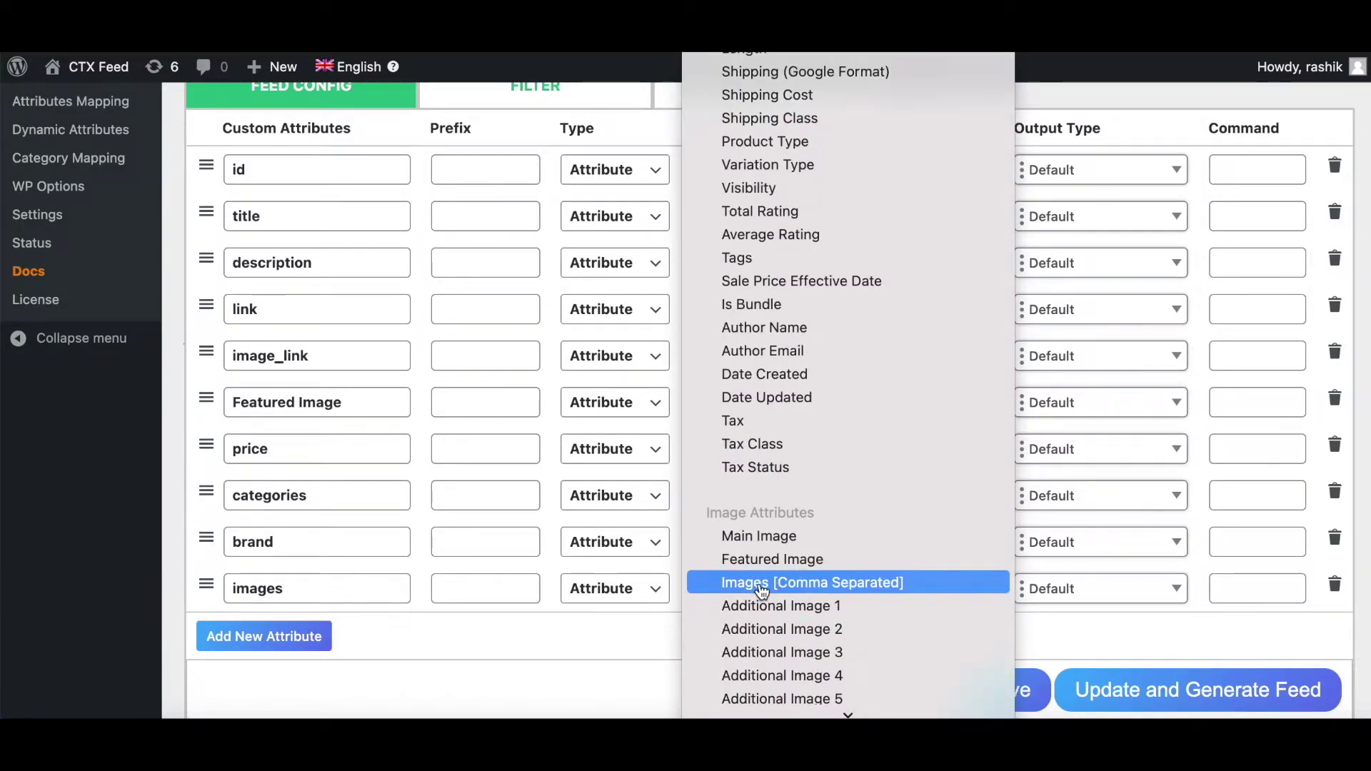
click(762, 582)
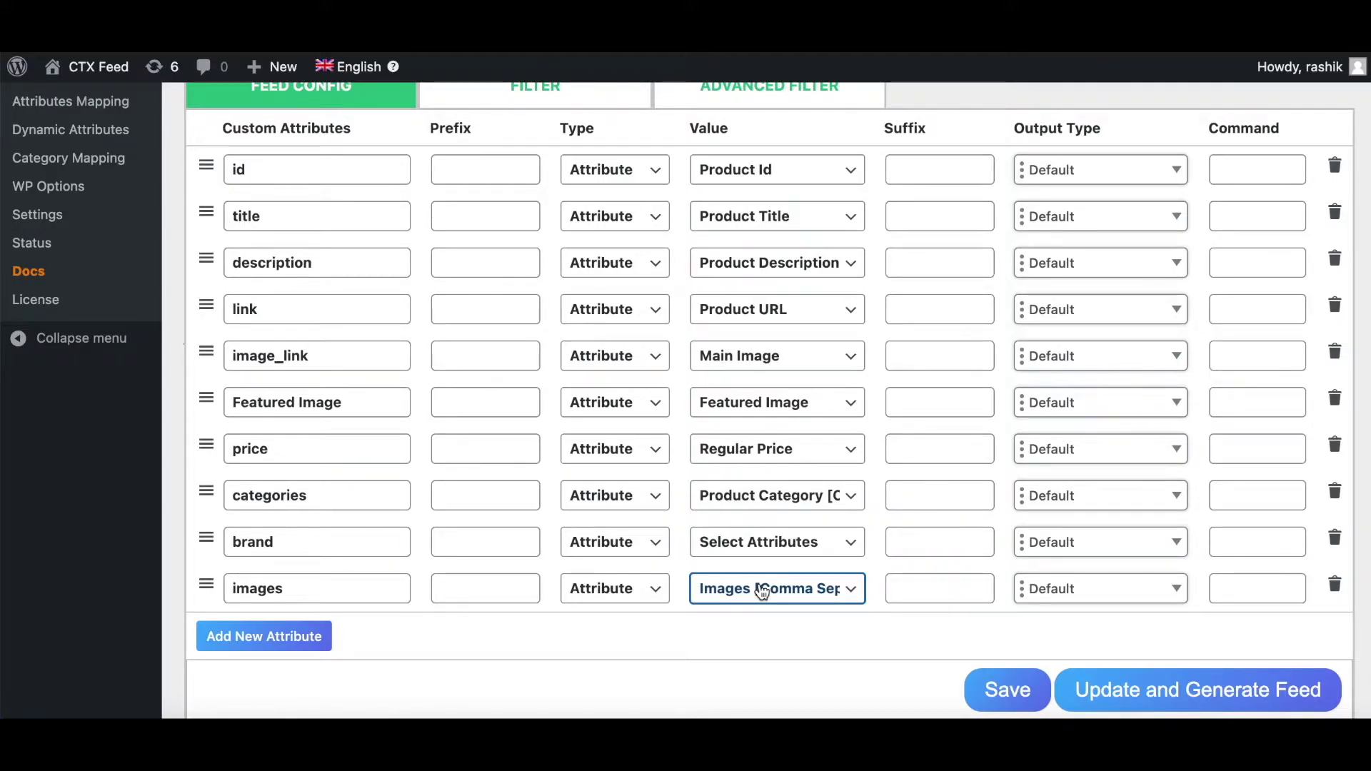
click(1122, 686)
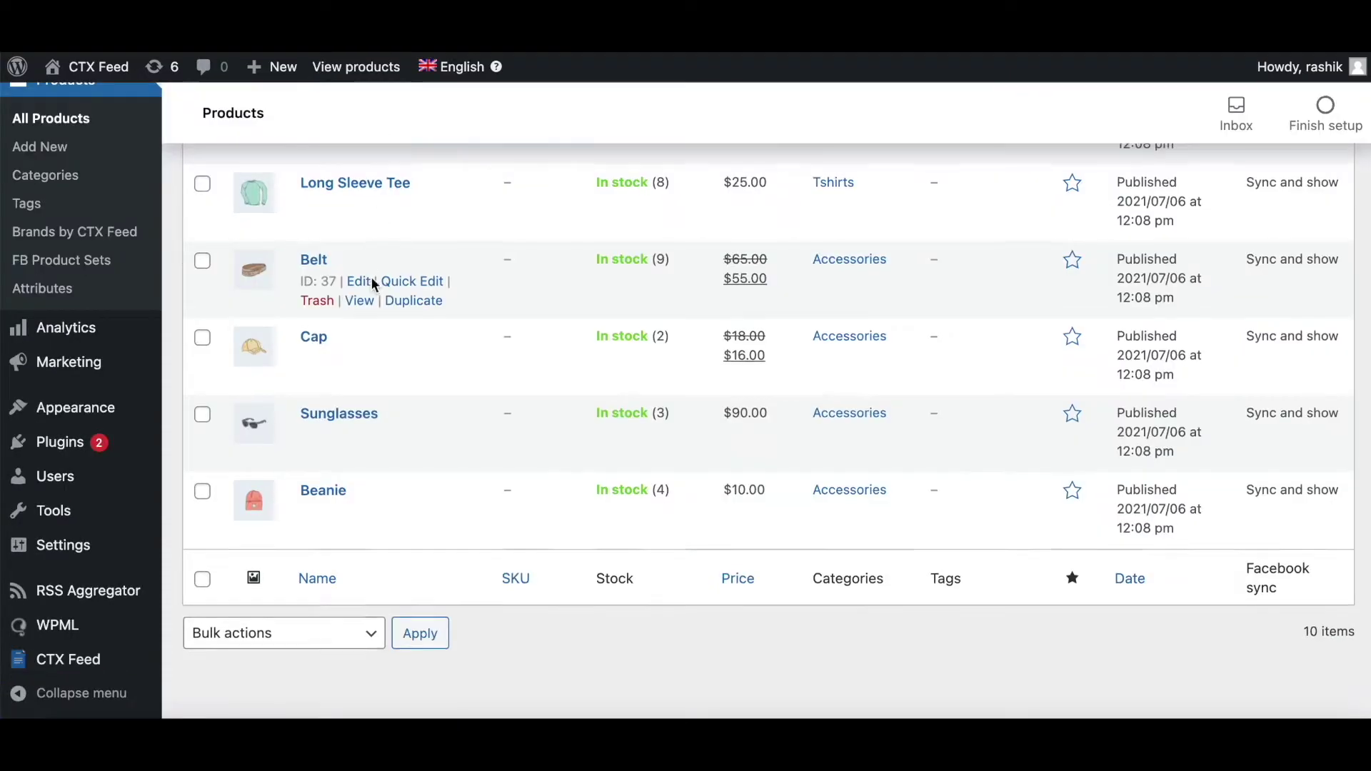
Open Hoodie with Pocket for editing and check the two images in its Product gallery.
scroll(374, 284, up, 10)
scroll(385, 500, down, 3)
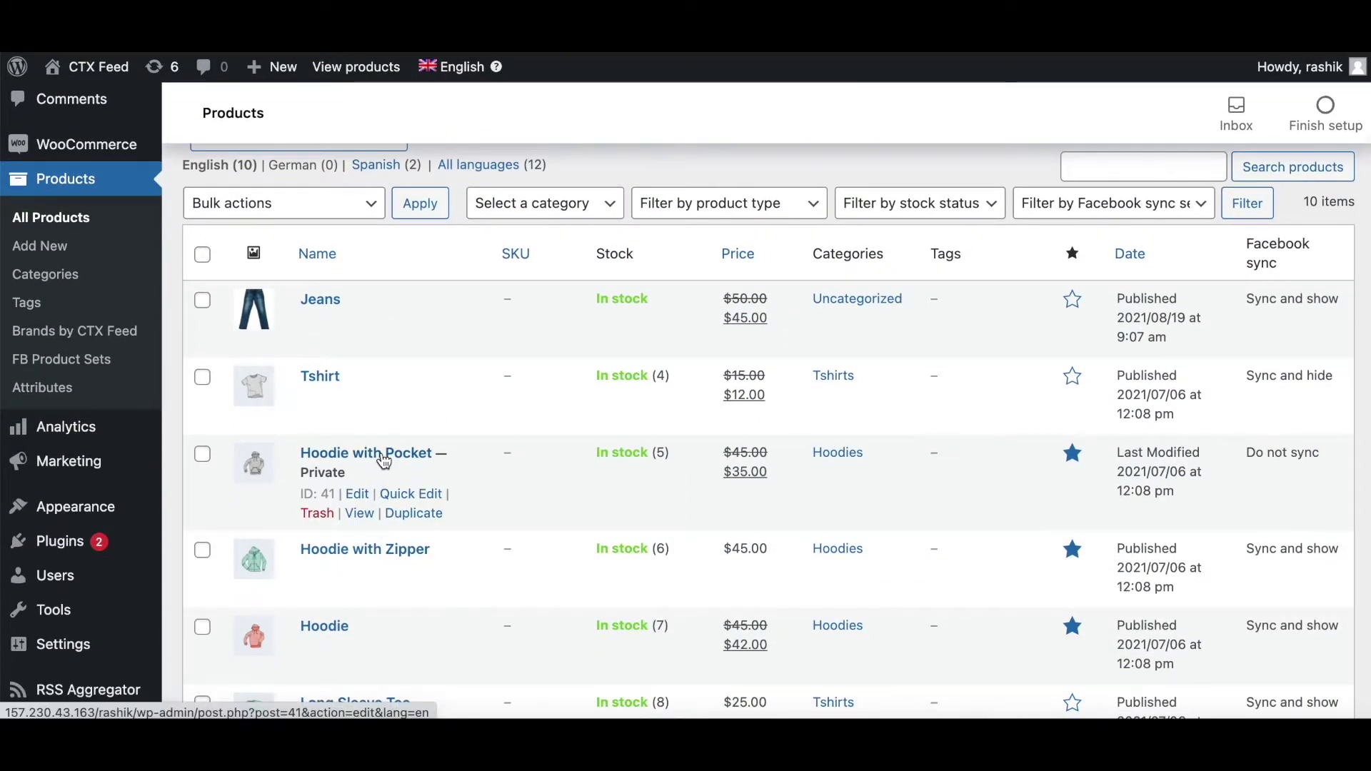
click(384, 462)
scroll(735, 499, down, 5)
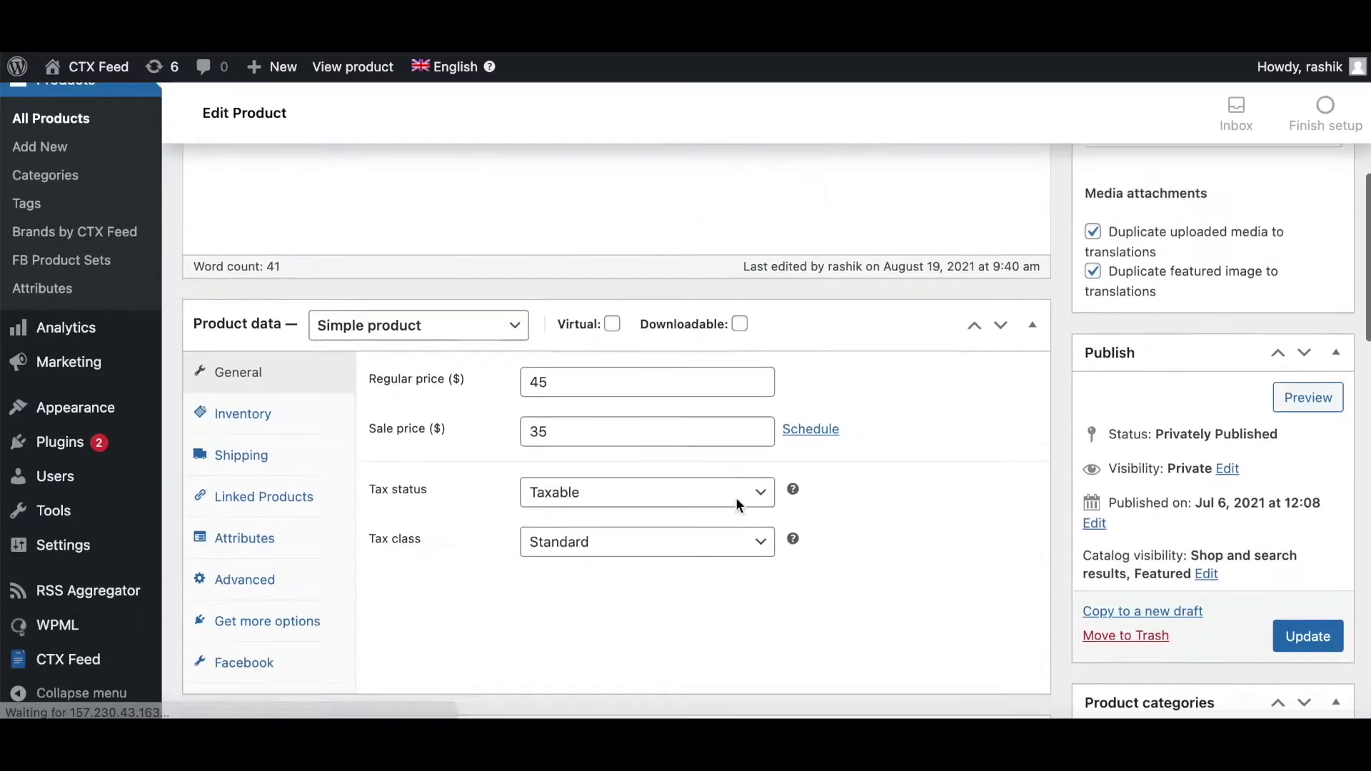
scroll(735, 502, down, 20)
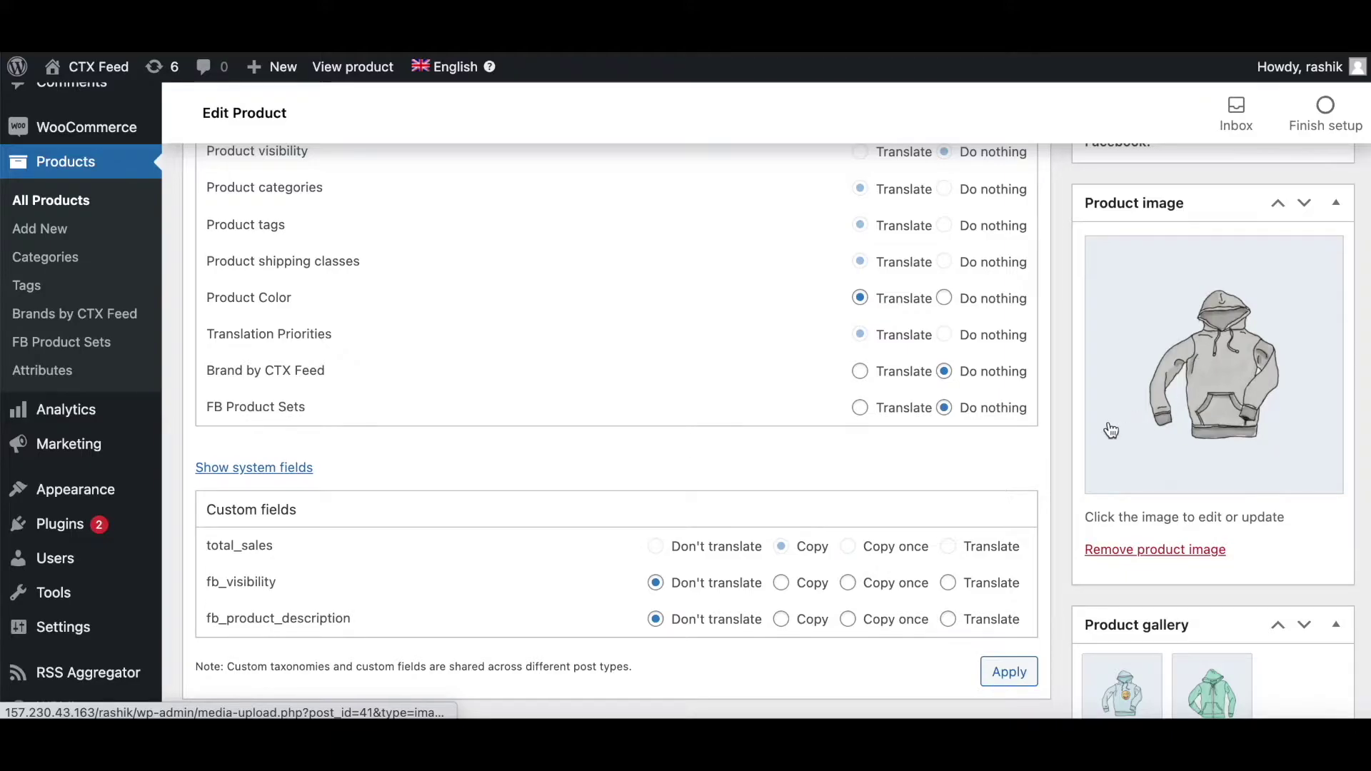
scroll(1111, 430, down, 3)
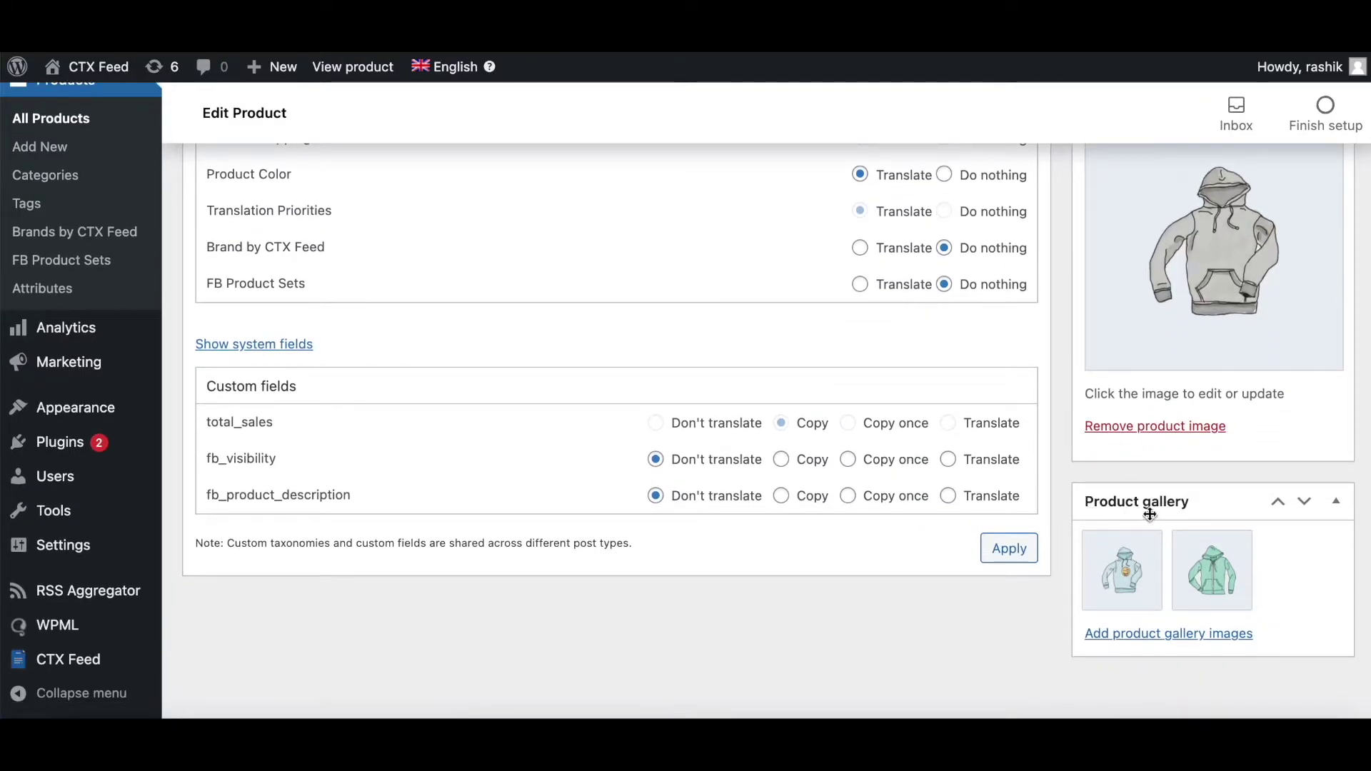
mouse_move(1112, 568)
mouse_move(1214, 580)
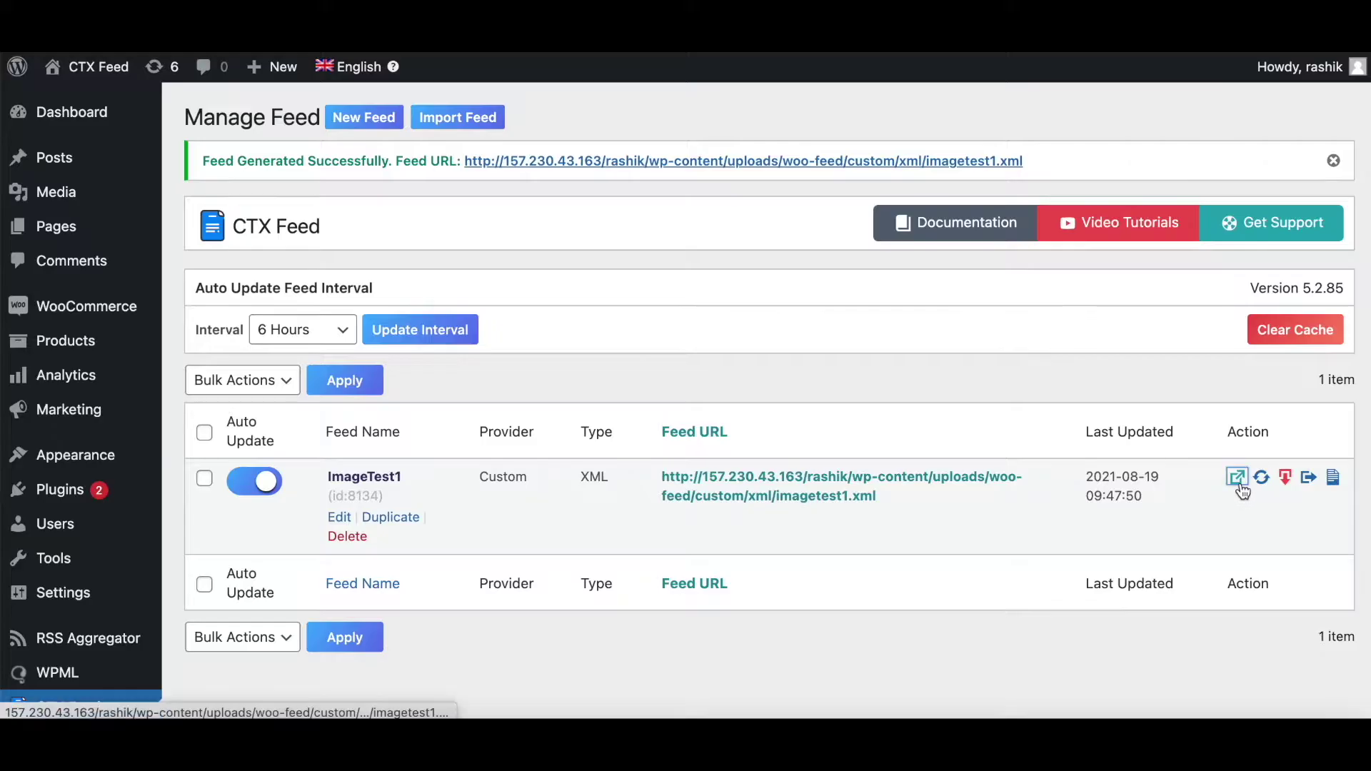
View the generated XML feed and inspect Hoodie with Pocket's comma-separated <images> gallery URLs.
click(1240, 486)
scroll(1239, 485, down, 6)
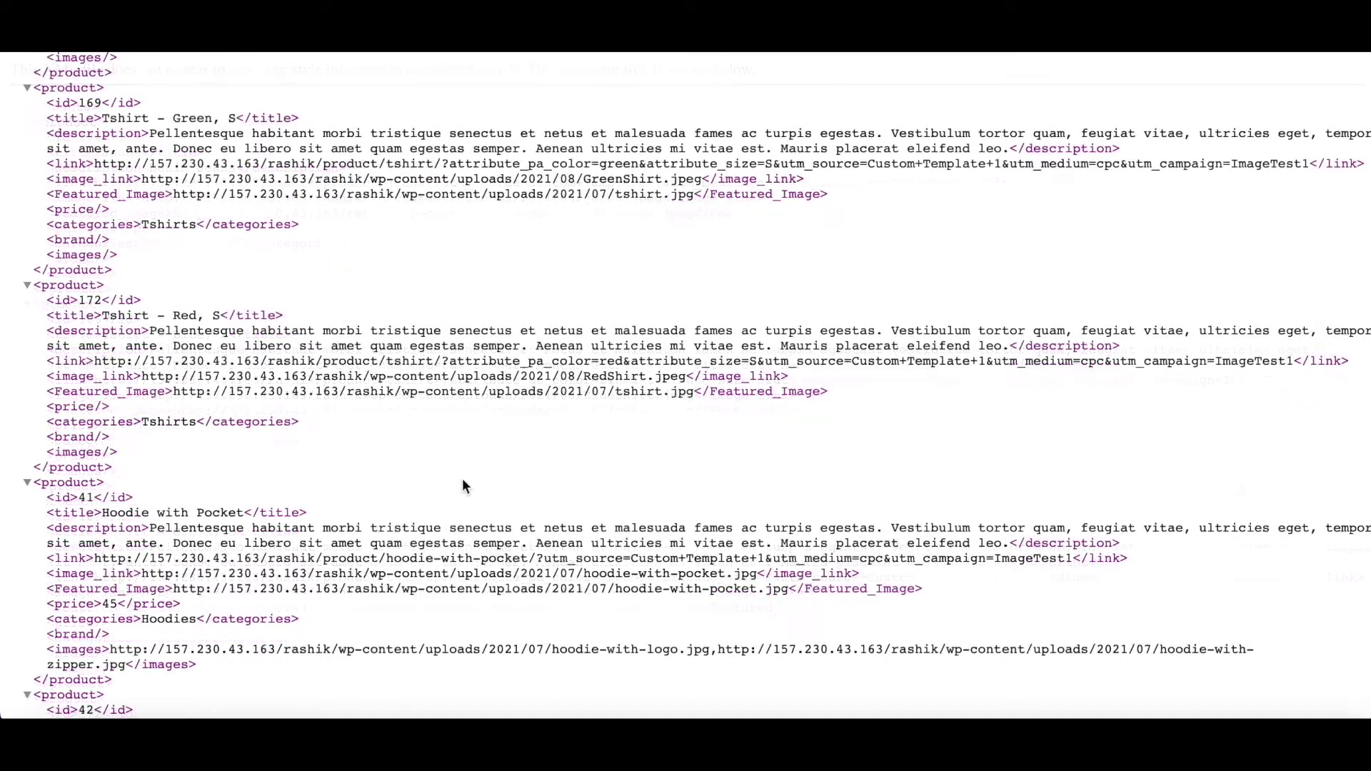
drag(103, 514, 199, 505)
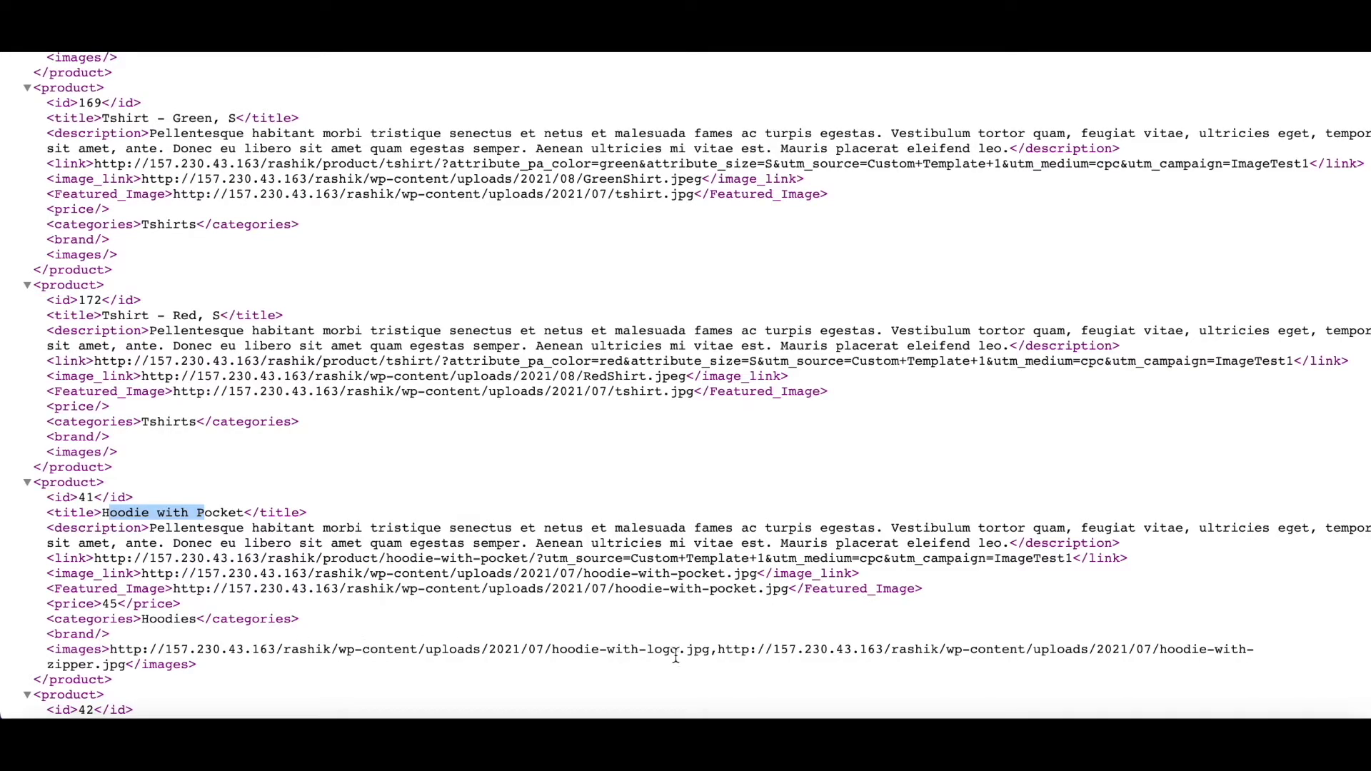
drag(553, 651, 708, 652)
click(720, 653)
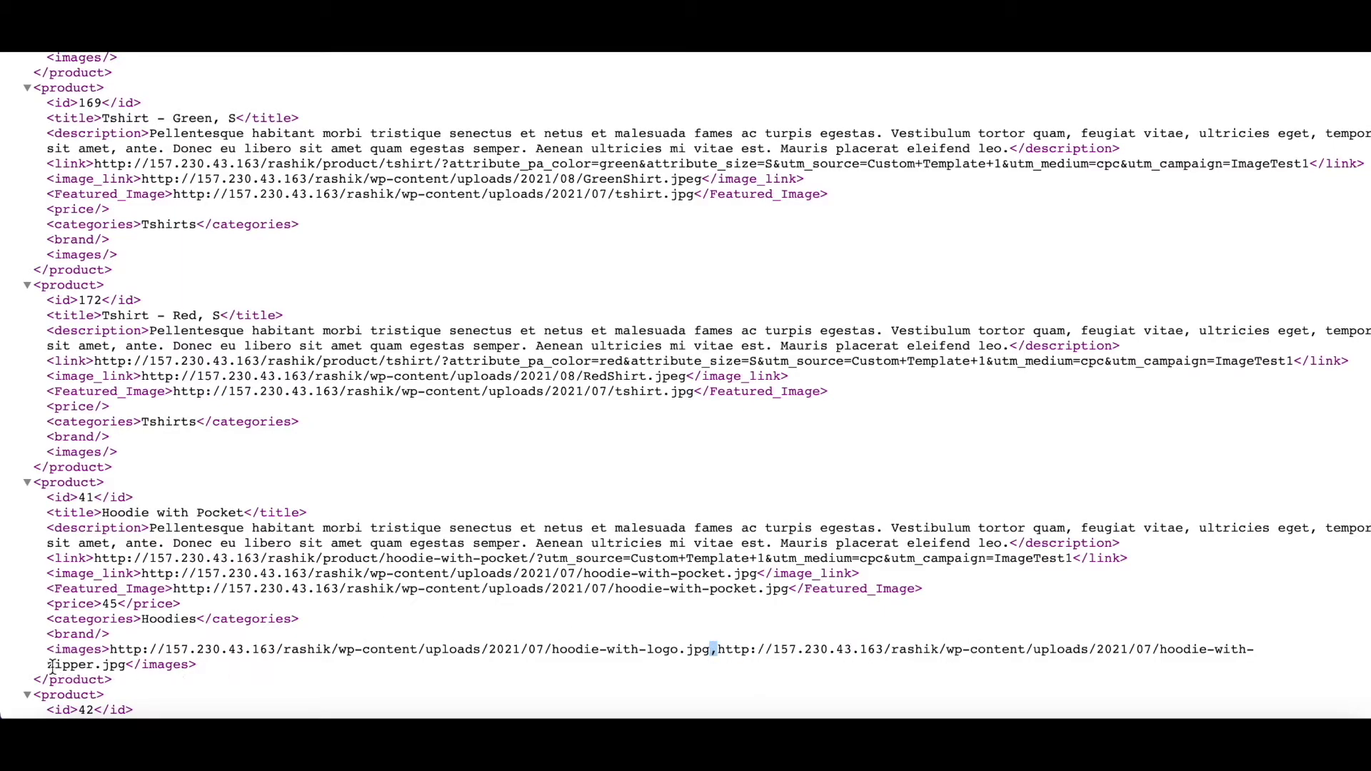
click(169, 649)
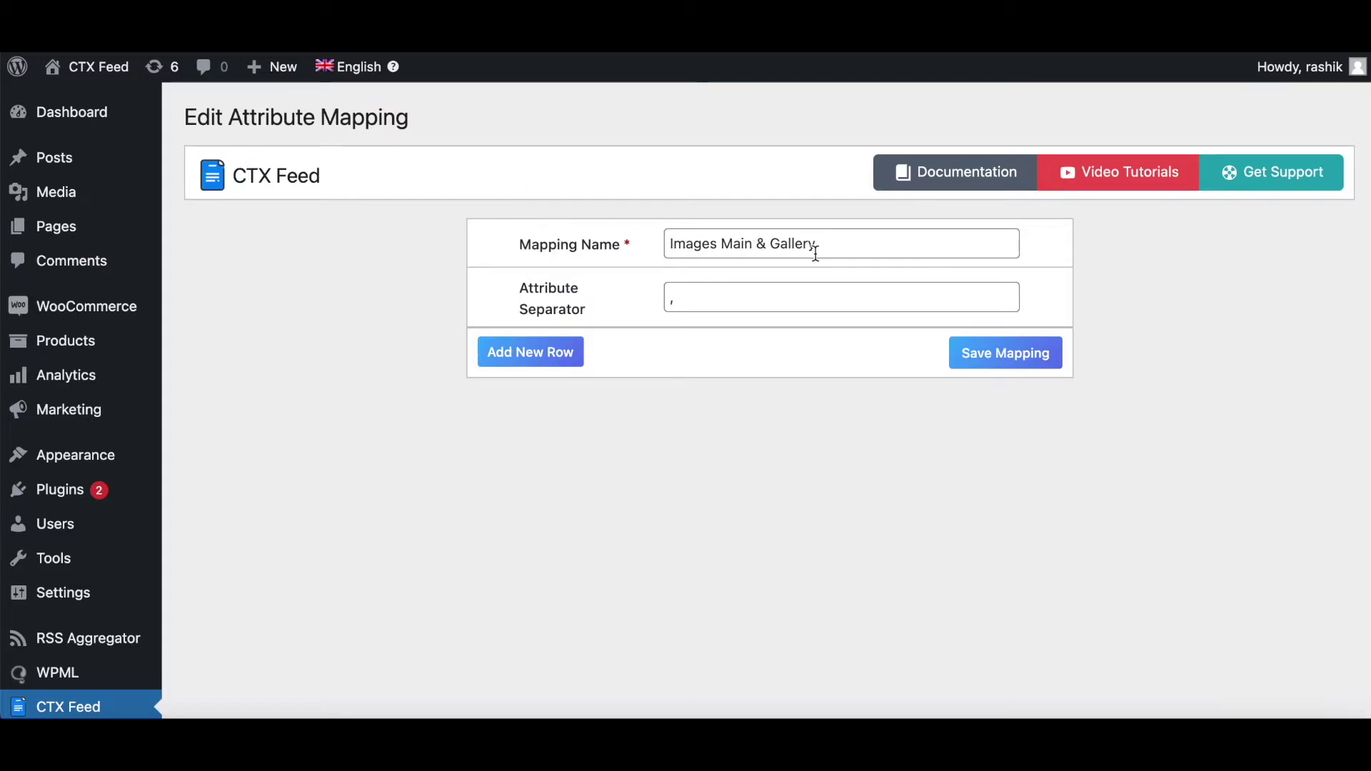
Add Main Image and Images [Comma Separated] rows to the Images Main & Gallery mapping and save it.
click(523, 352)
click(777, 352)
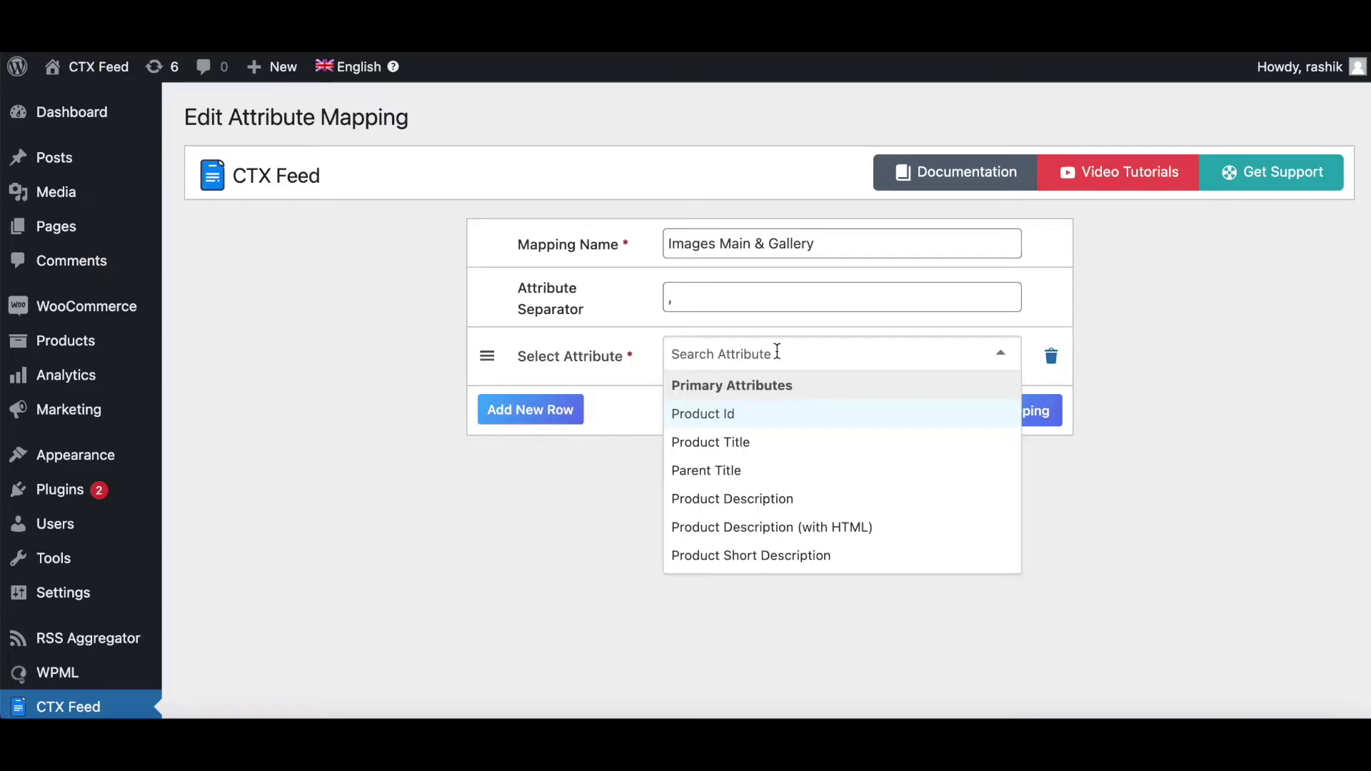
text(m)
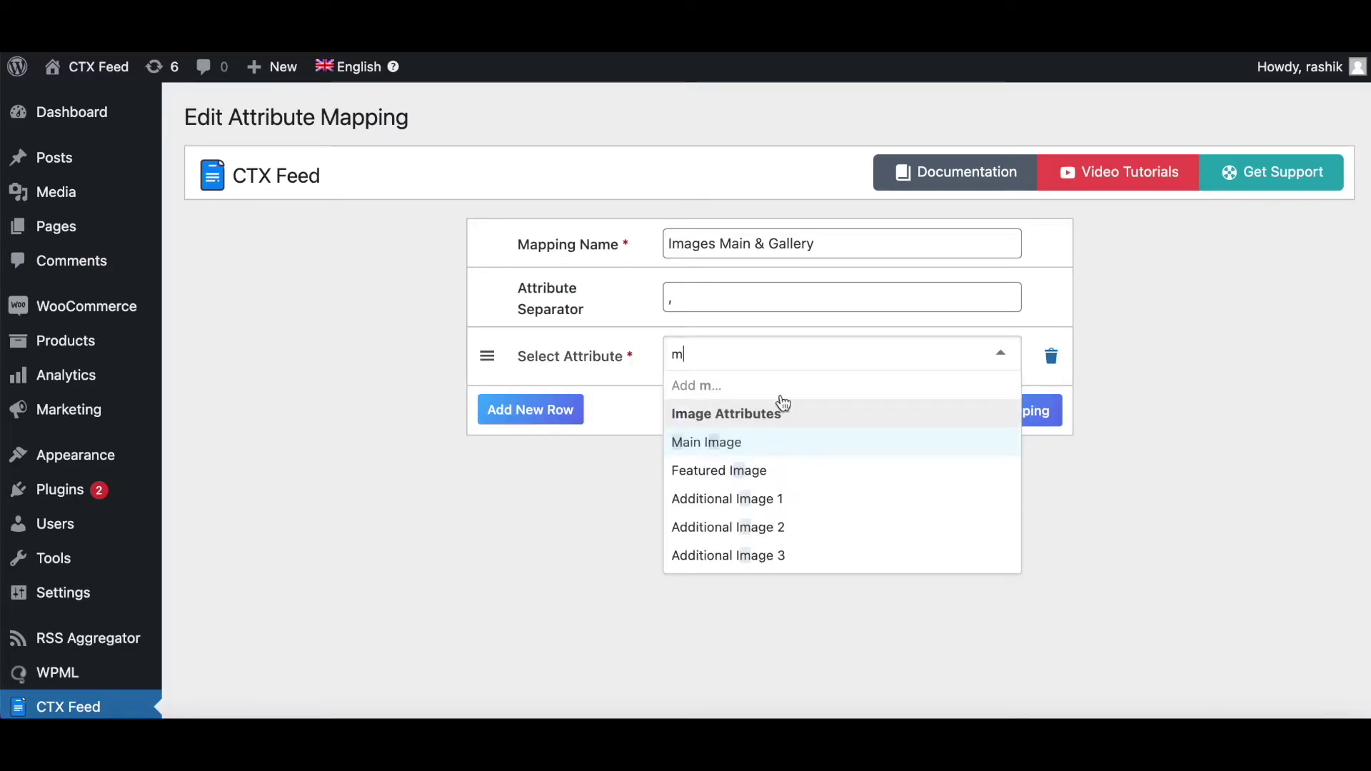
click(743, 447)
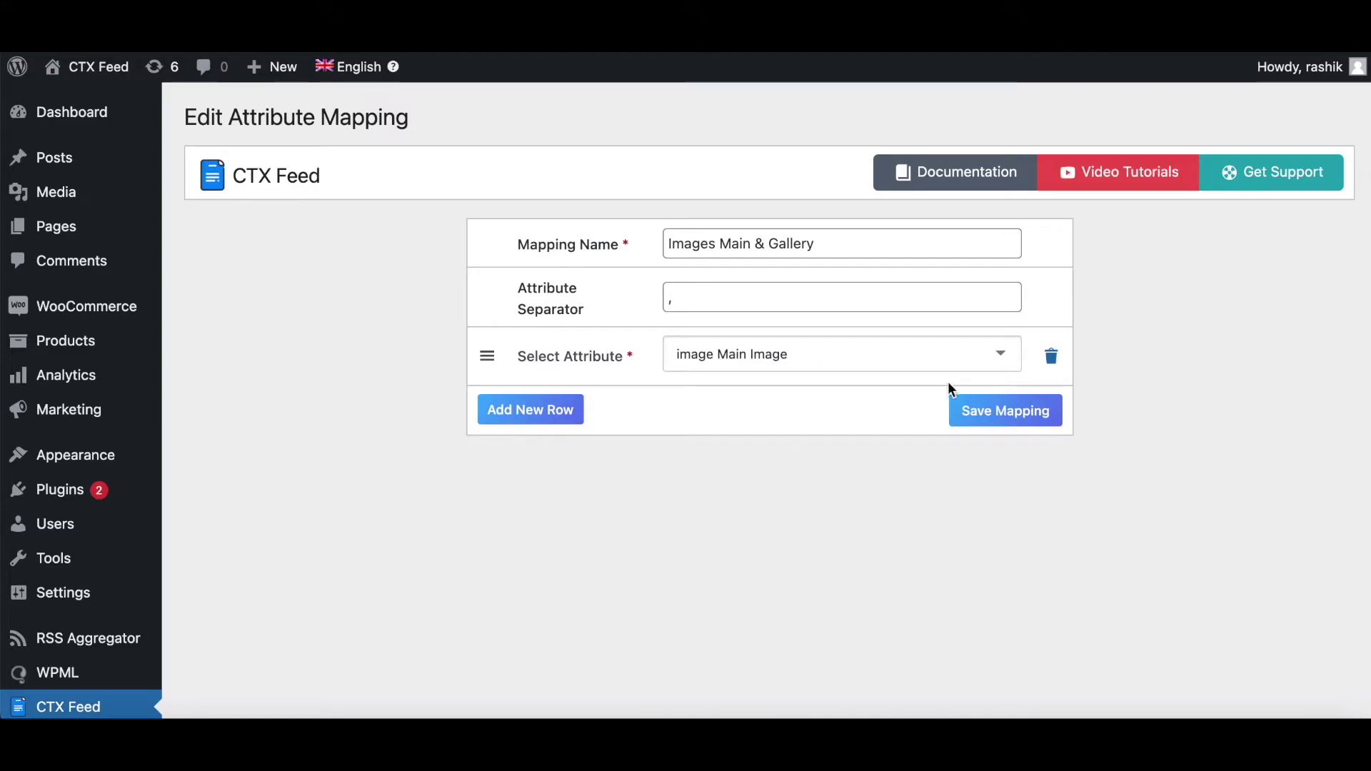
click(560, 408)
click(748, 412)
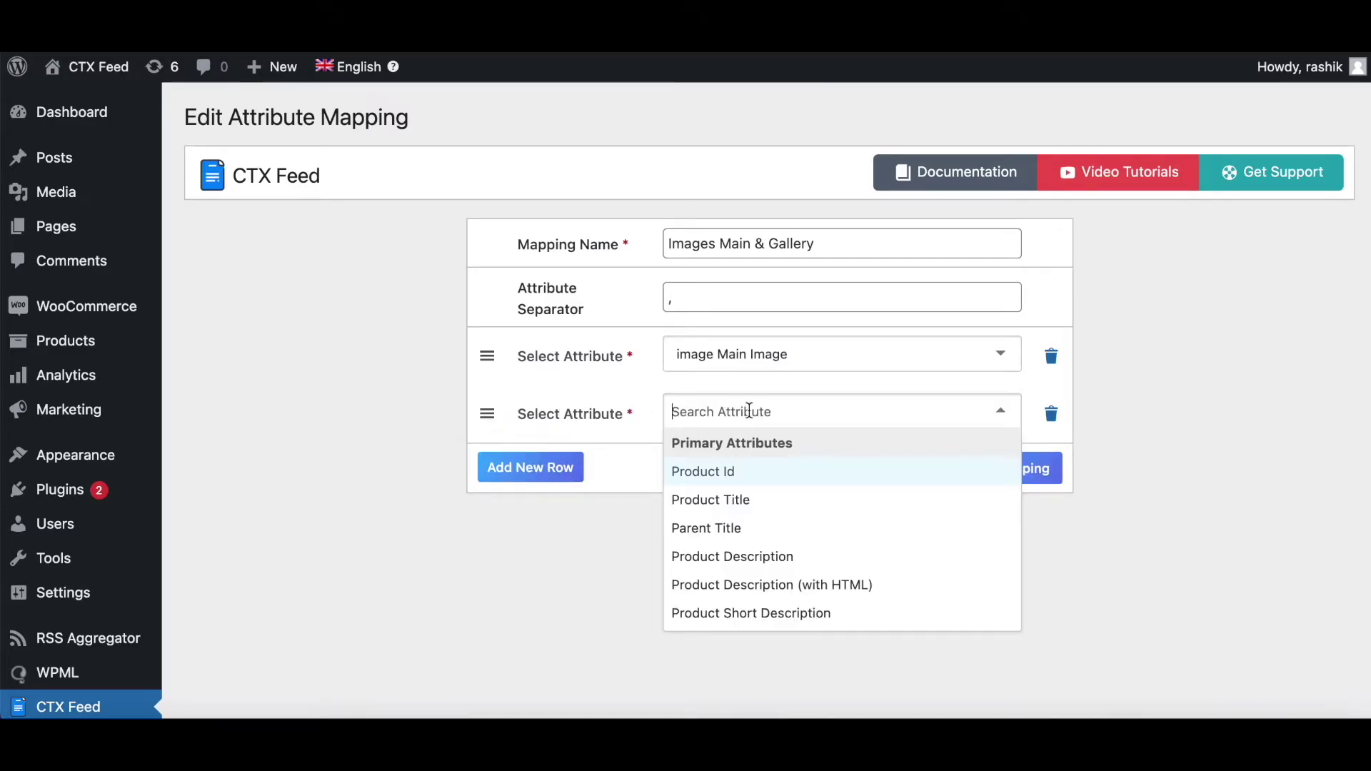
text(ima)
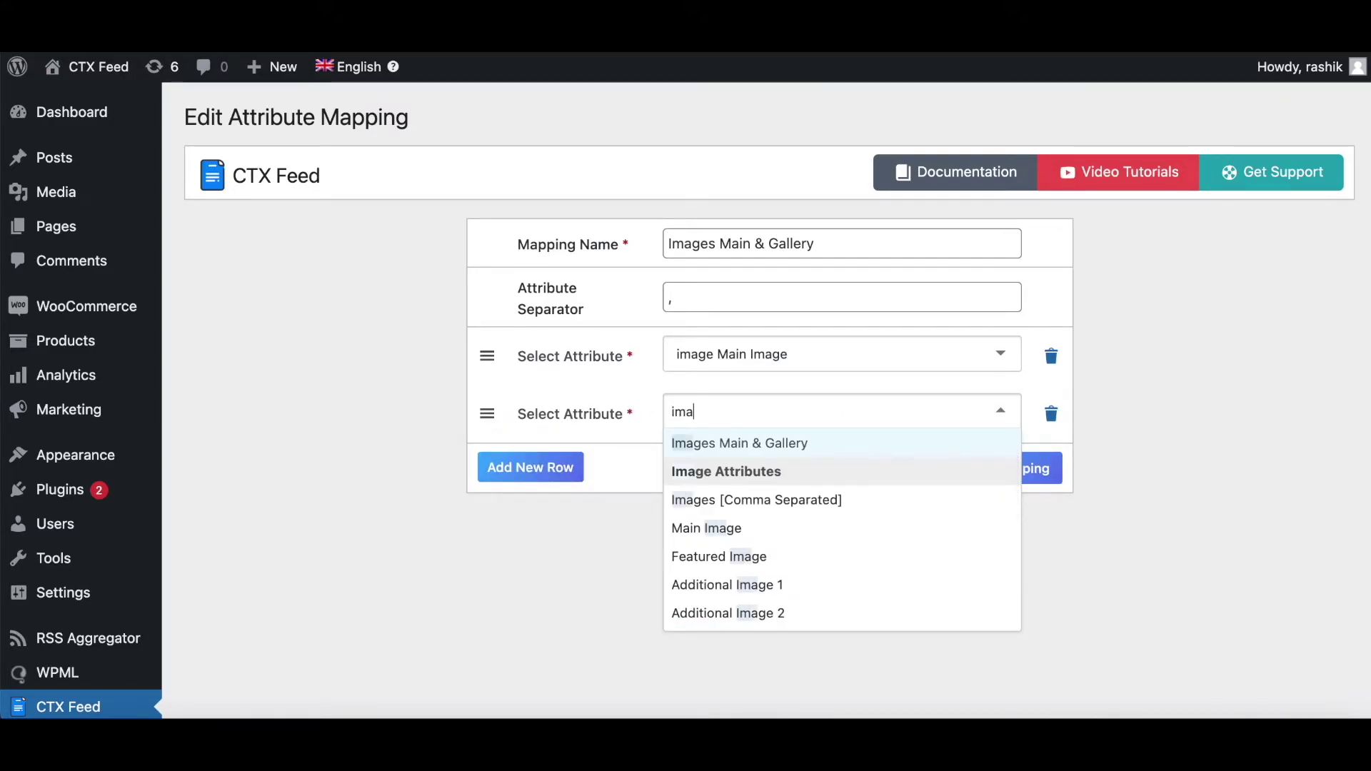
click(714, 509)
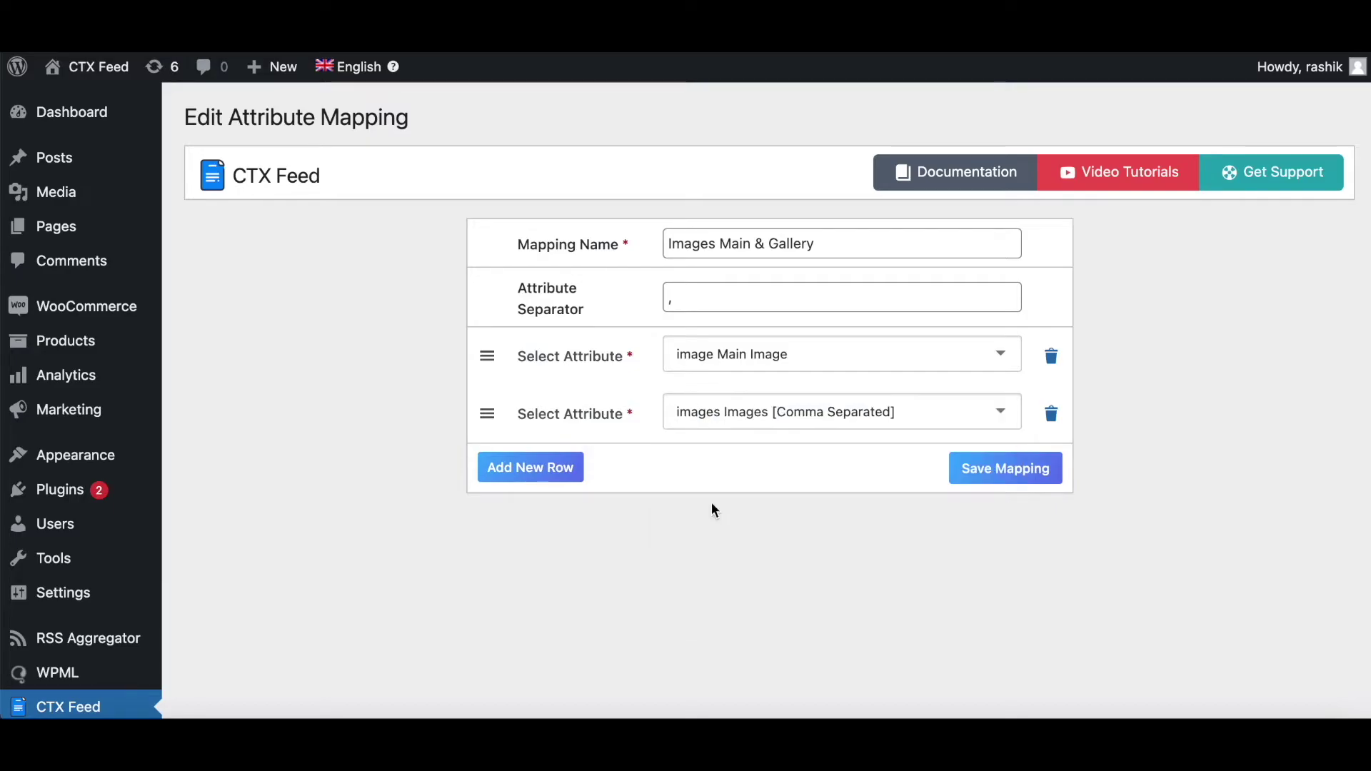
click(1020, 480)
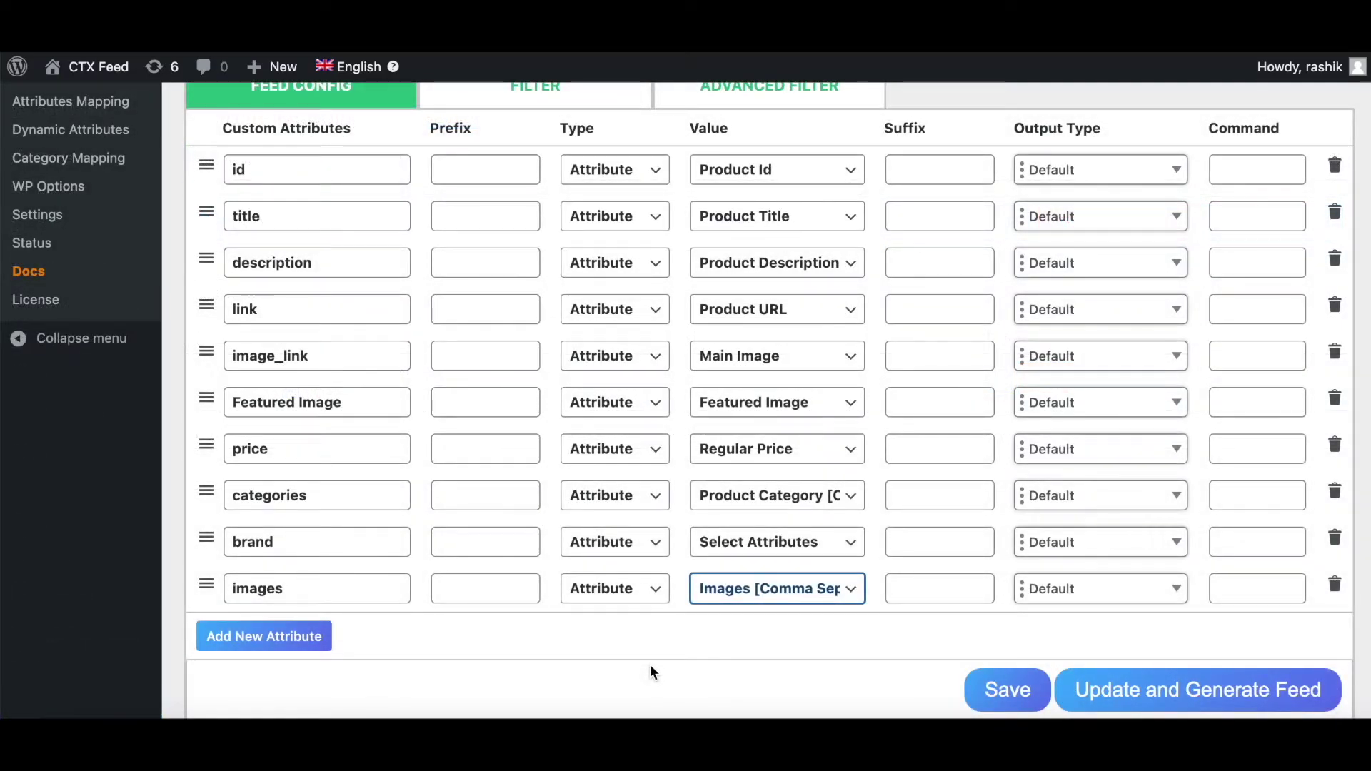
Set the images row's value to the Images Main & Gallery mapping and regenerate the feed.
click(778, 607)
scroll(783, 604, down, 10)
scroll(786, 603, down, 1)
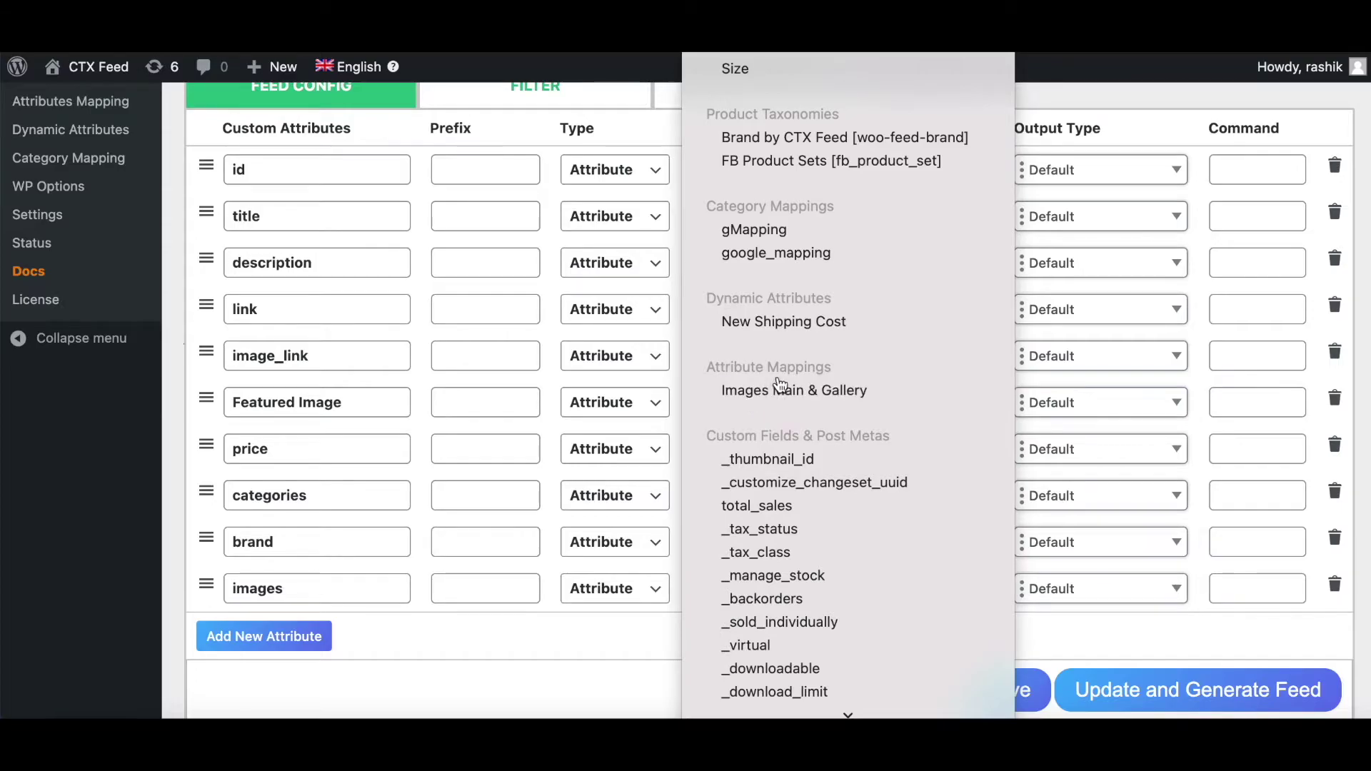
click(795, 400)
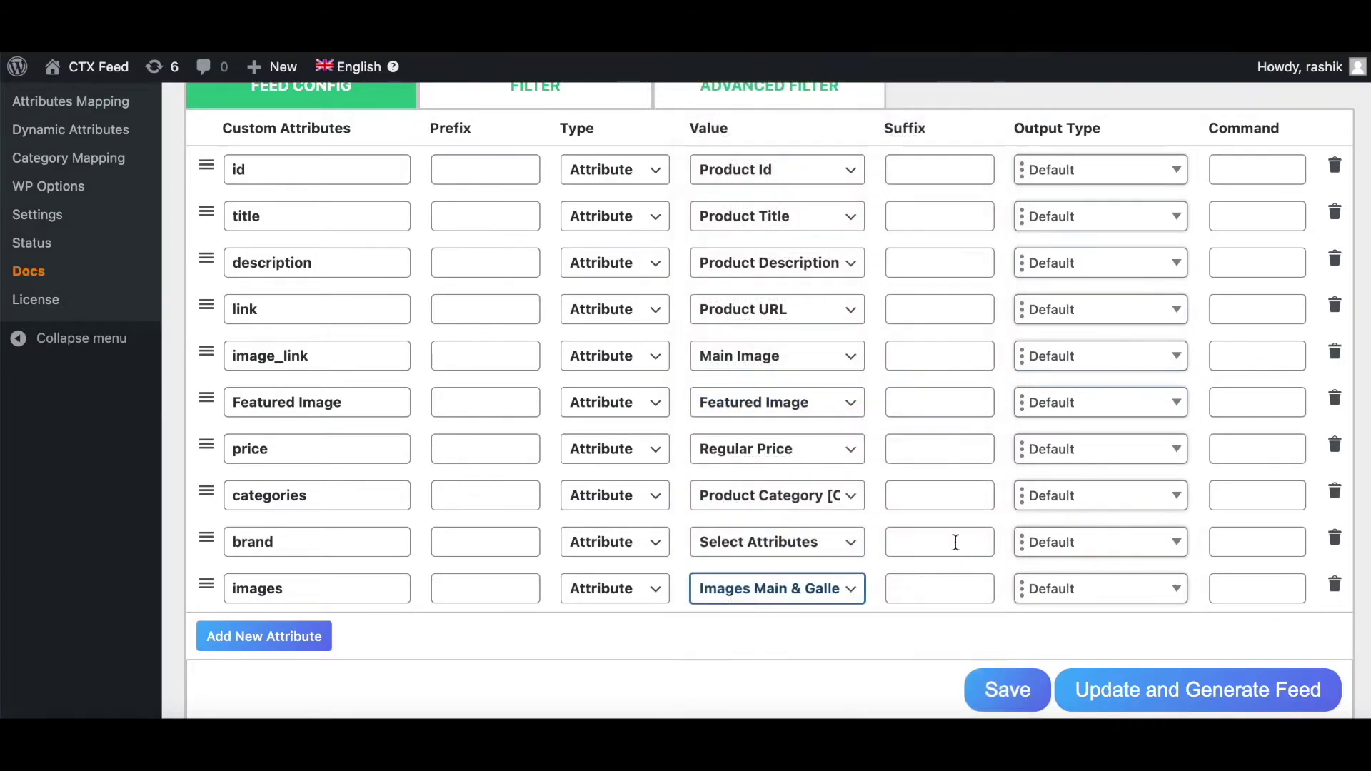
click(1138, 695)
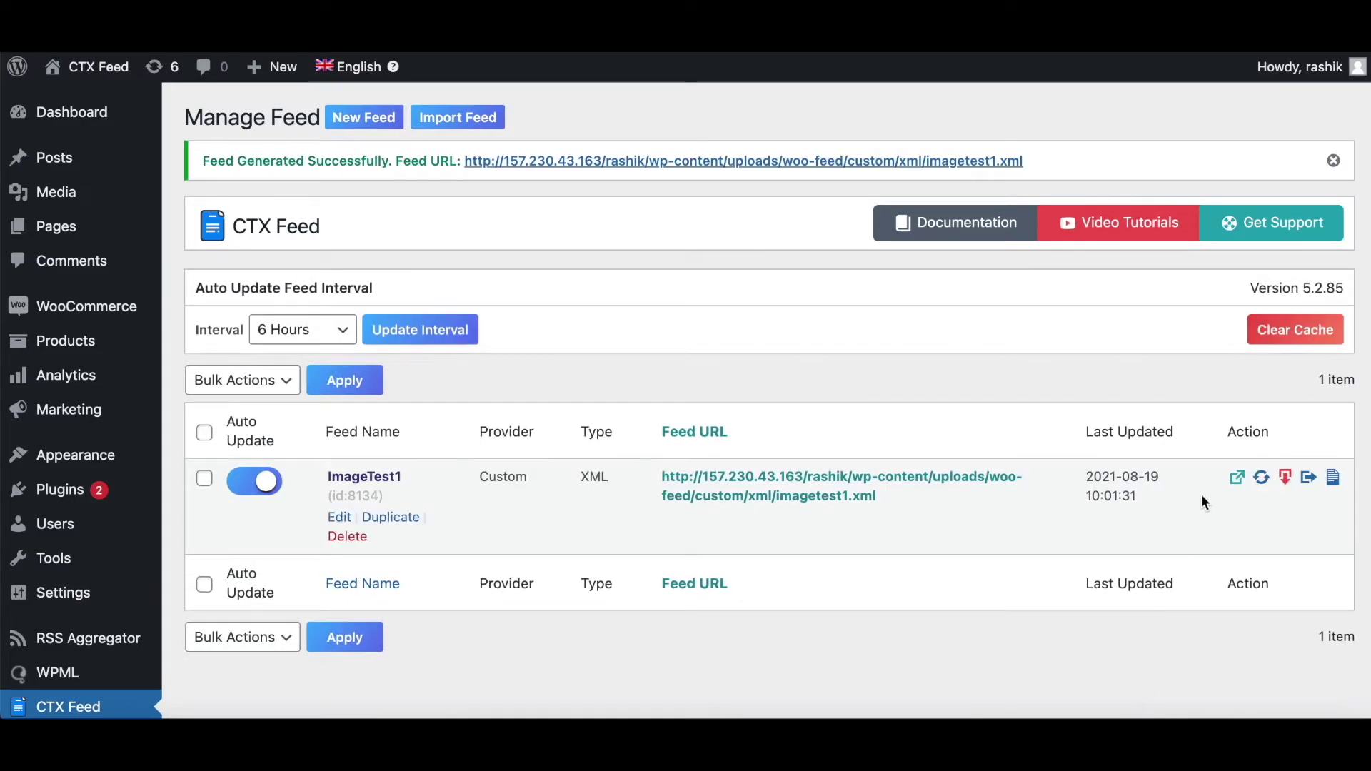
View the regenerated XML and check Hoodie with Pocket's <images> lists main plus both gallery images.
click(1239, 477)
scroll(196, 575, down, 6)
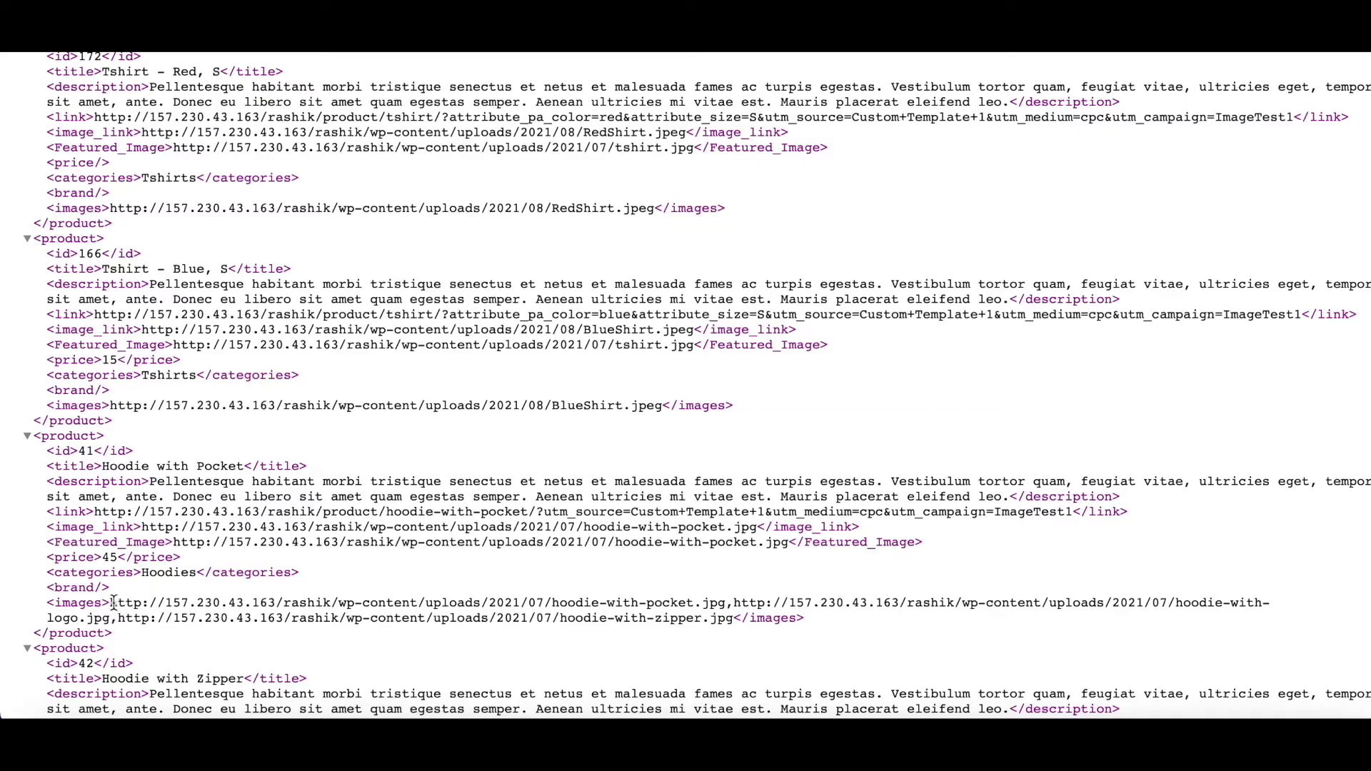
drag(114, 603, 728, 602)
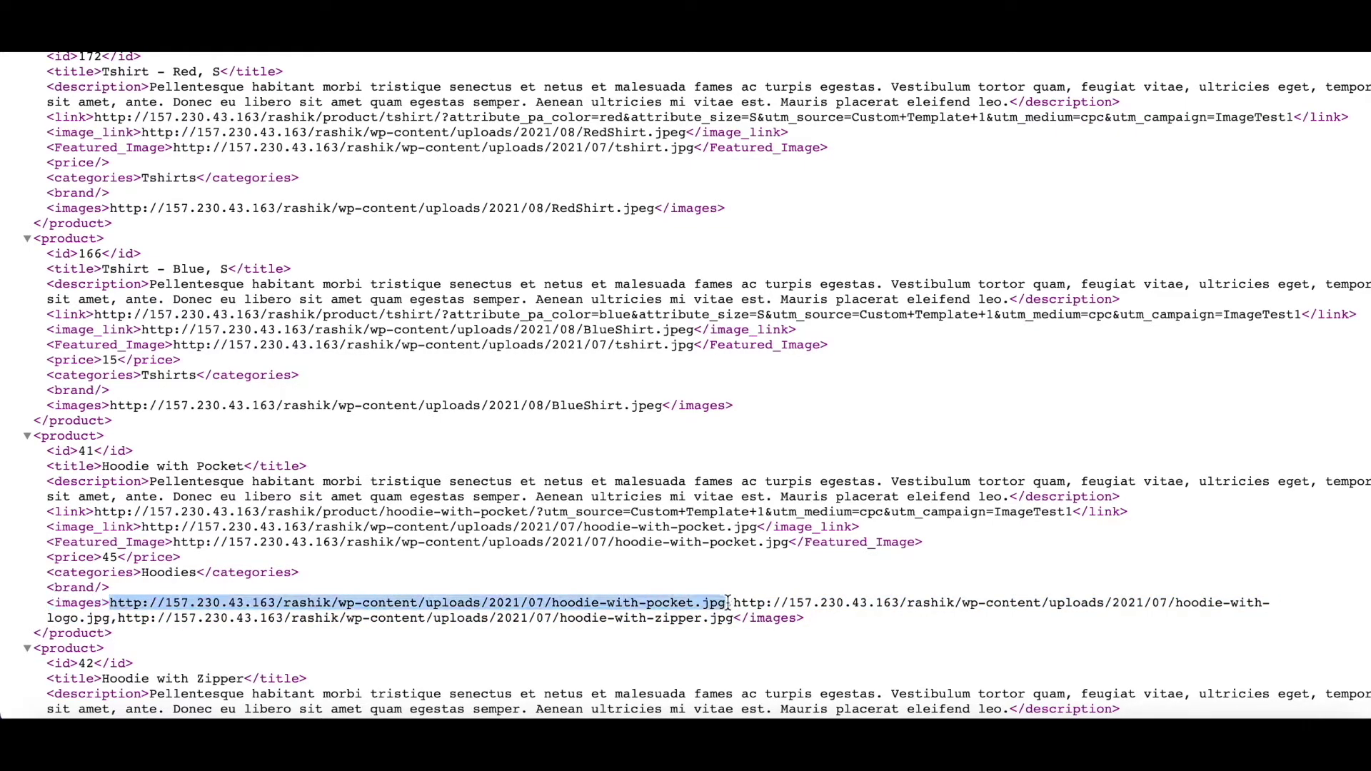
drag(1035, 609, 1198, 632)
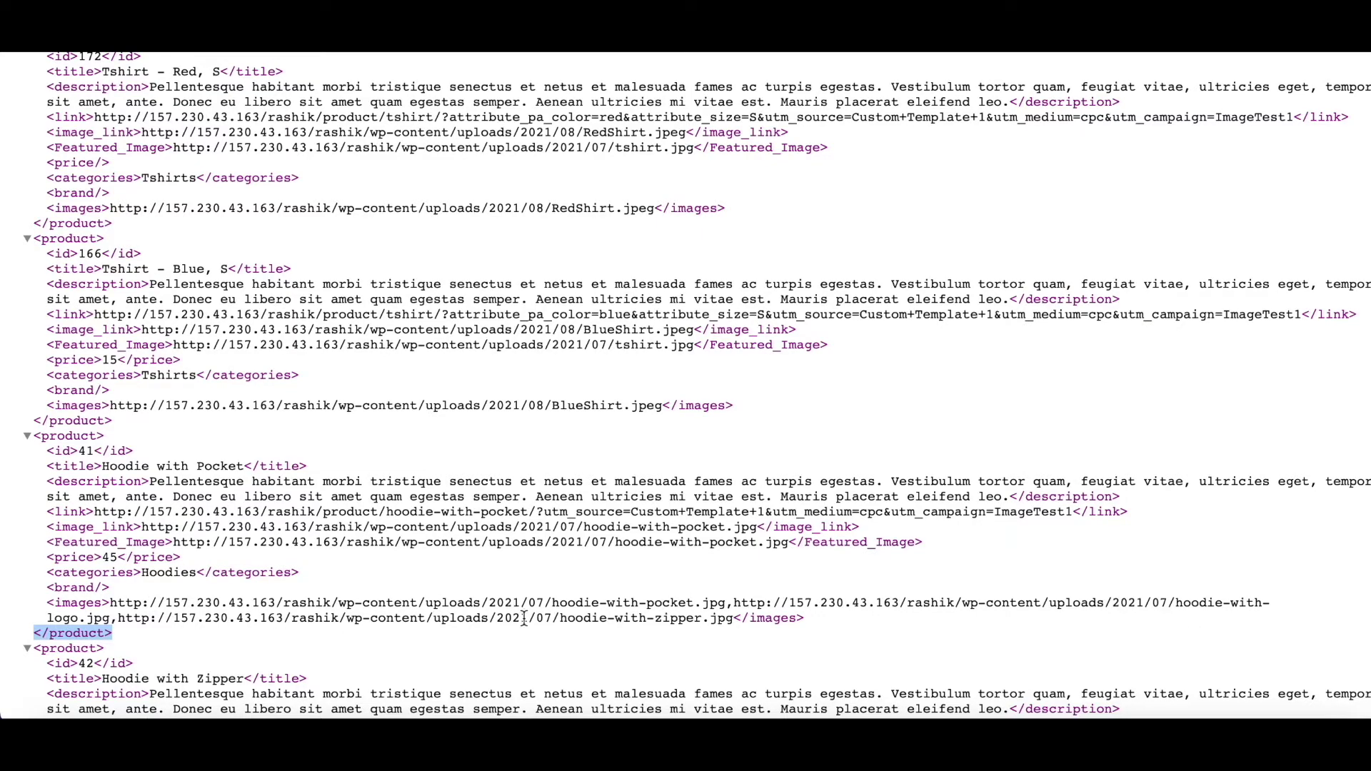
drag(536, 618, 732, 623)
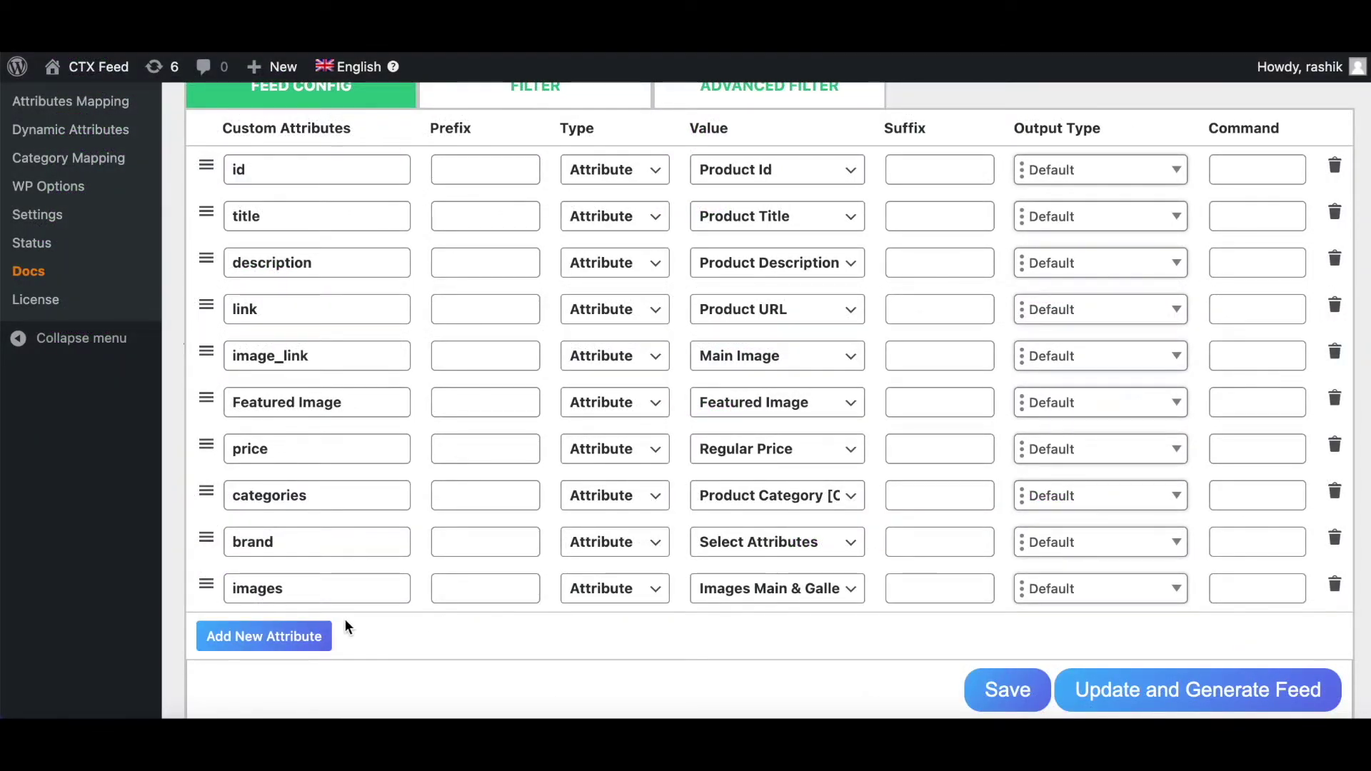
Add an 'additional image 1' attribute mapped to Additional Image 1 and regenerate the feed.
click(307, 636)
click(263, 630)
text(additional image)
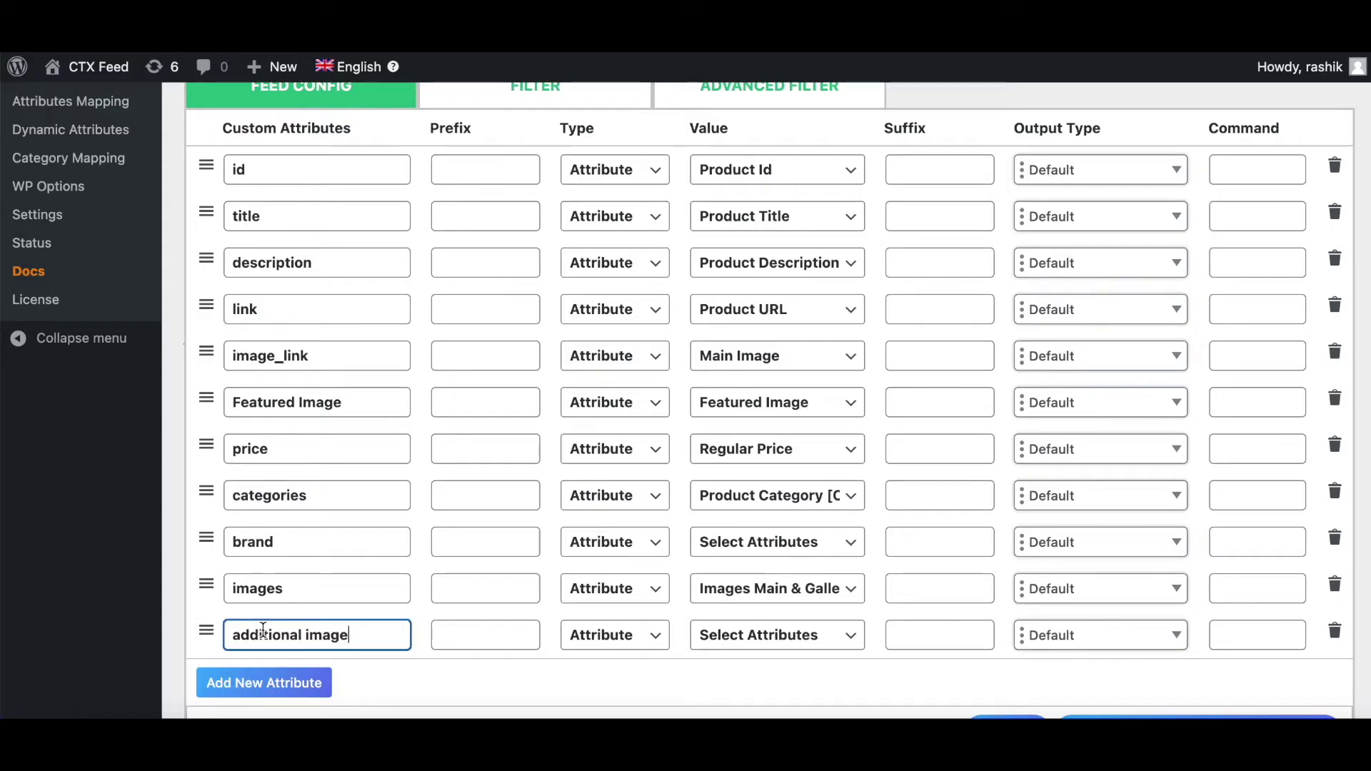
text( 1)
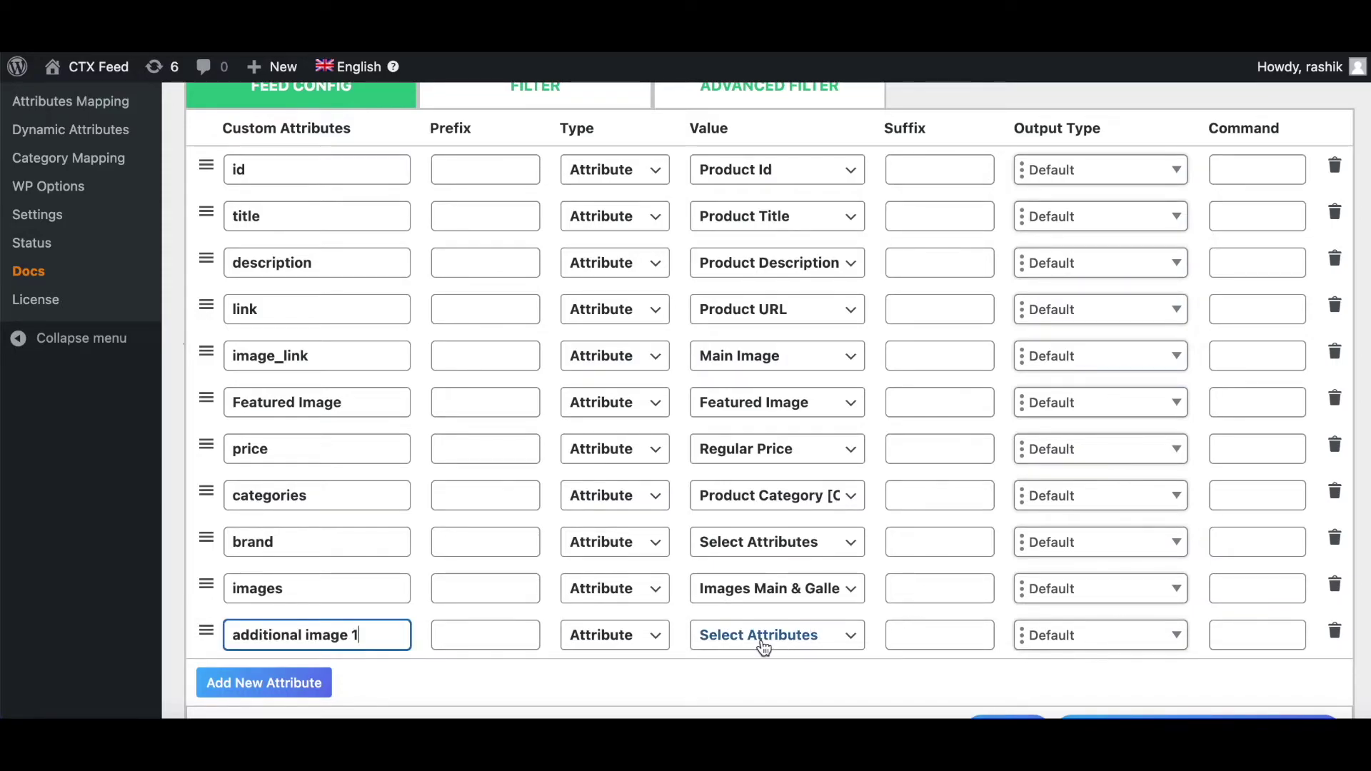
click(762, 642)
scroll(762, 648, down, 15)
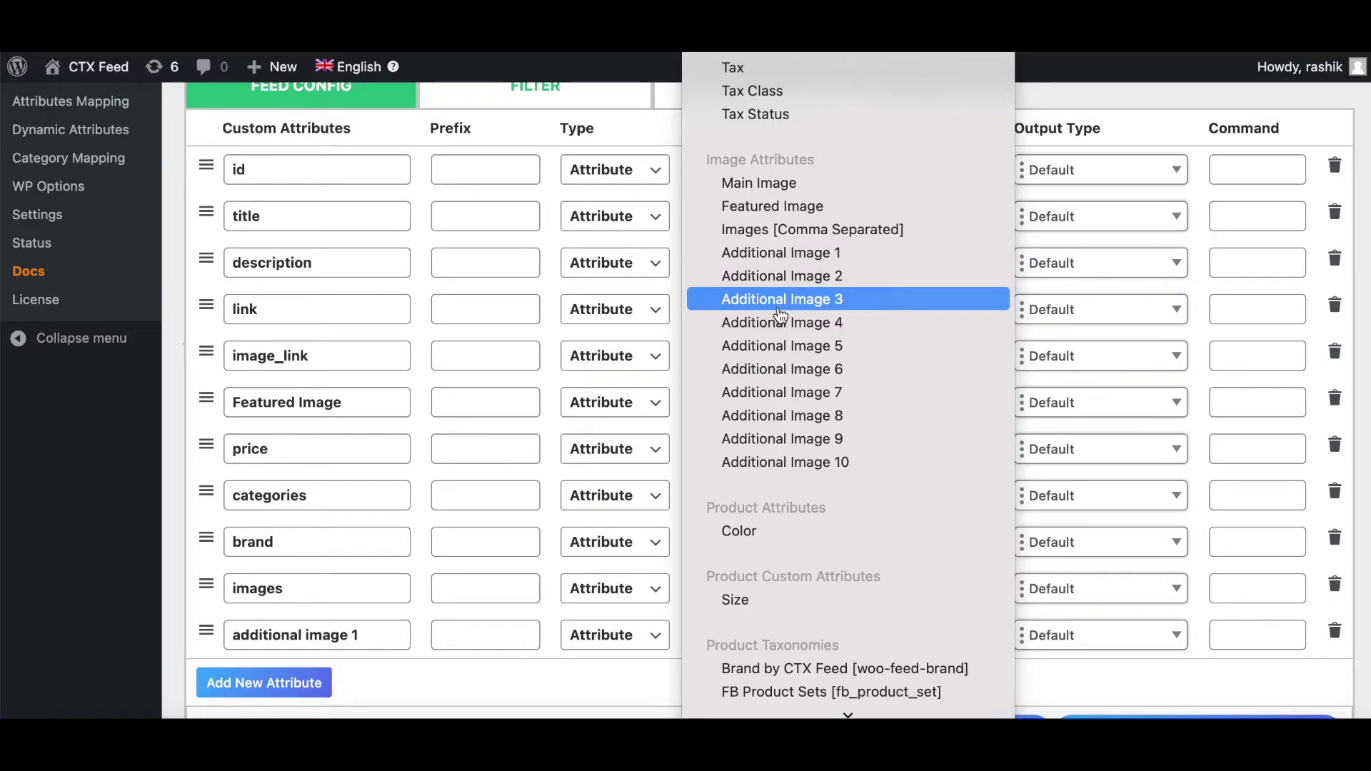
click(767, 253)
scroll(955, 654, down, 1)
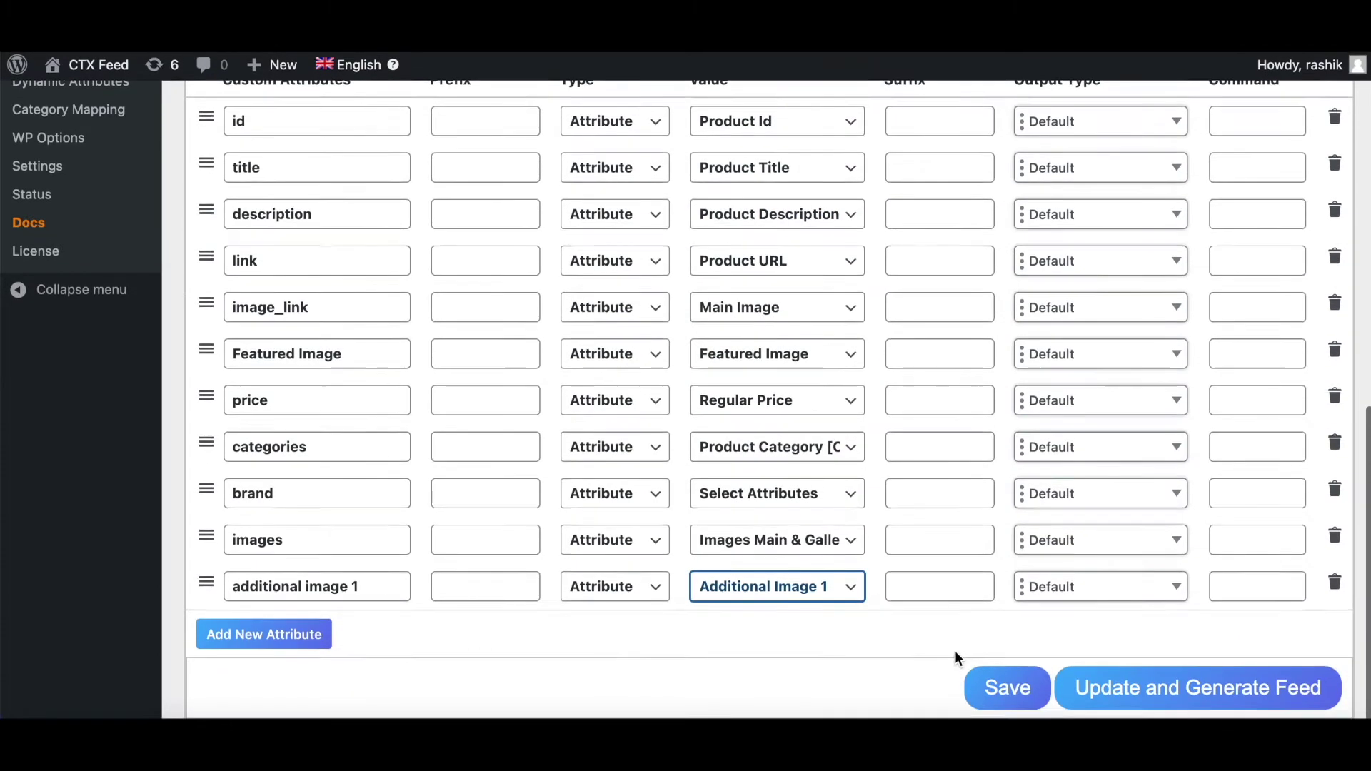
click(1160, 688)
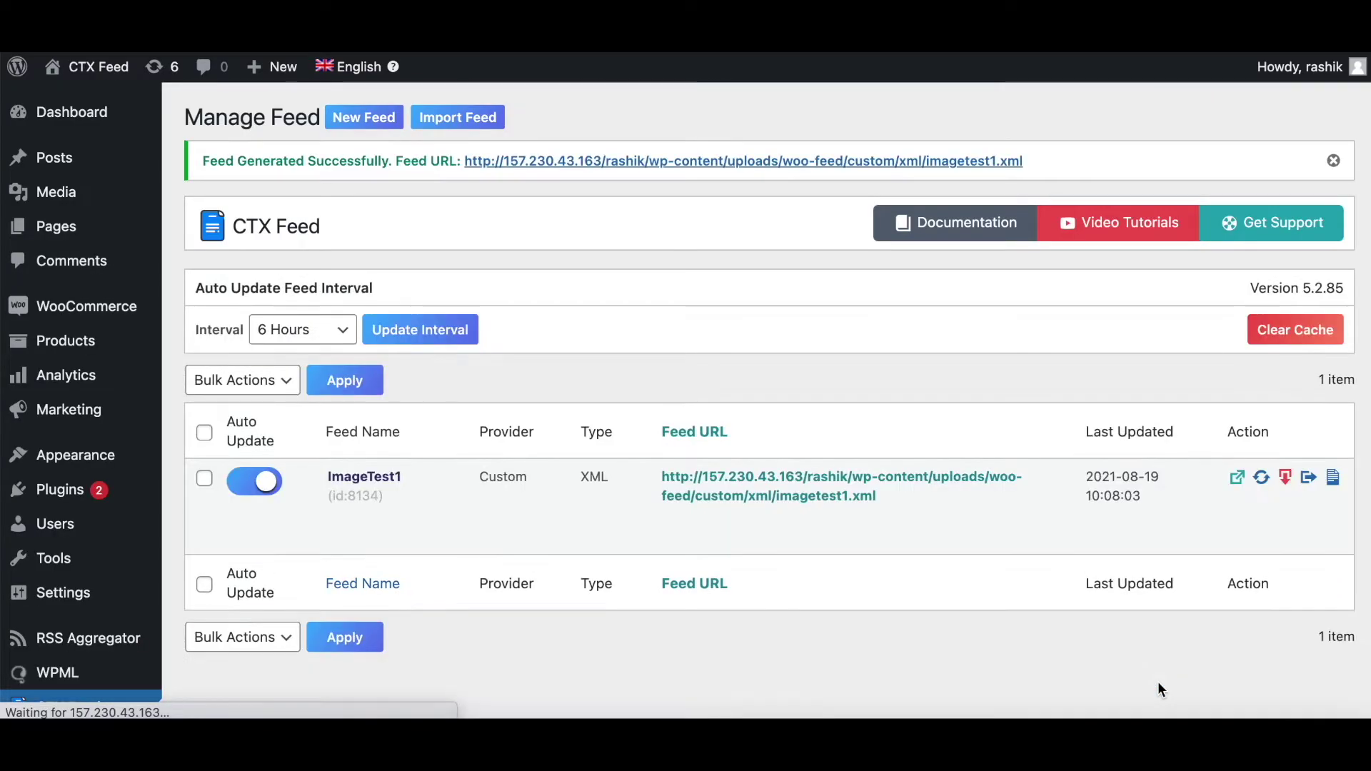
Open the generated XML feed and inspect product 42's additional_image_1 file name.
click(1237, 477)
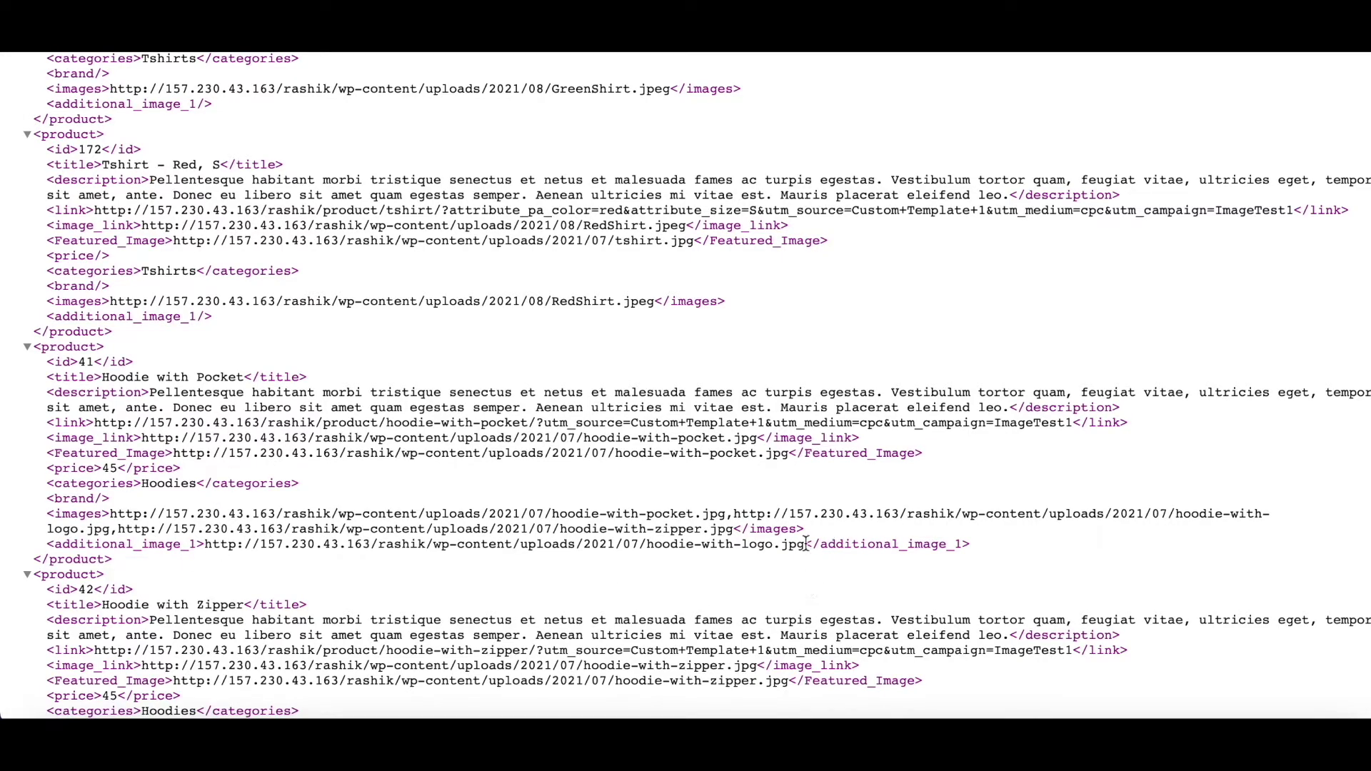
scroll(456, 576, down, 5)
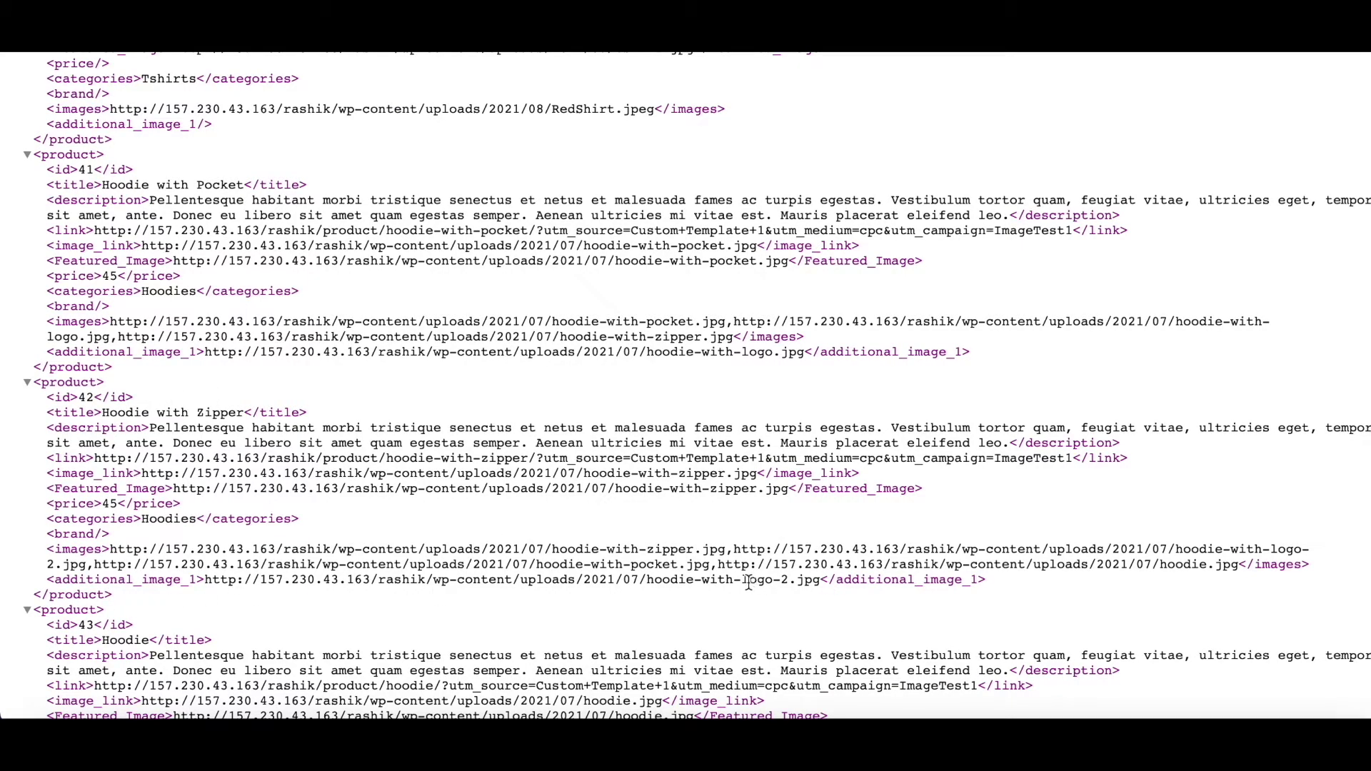
drag(748, 579, 819, 582)
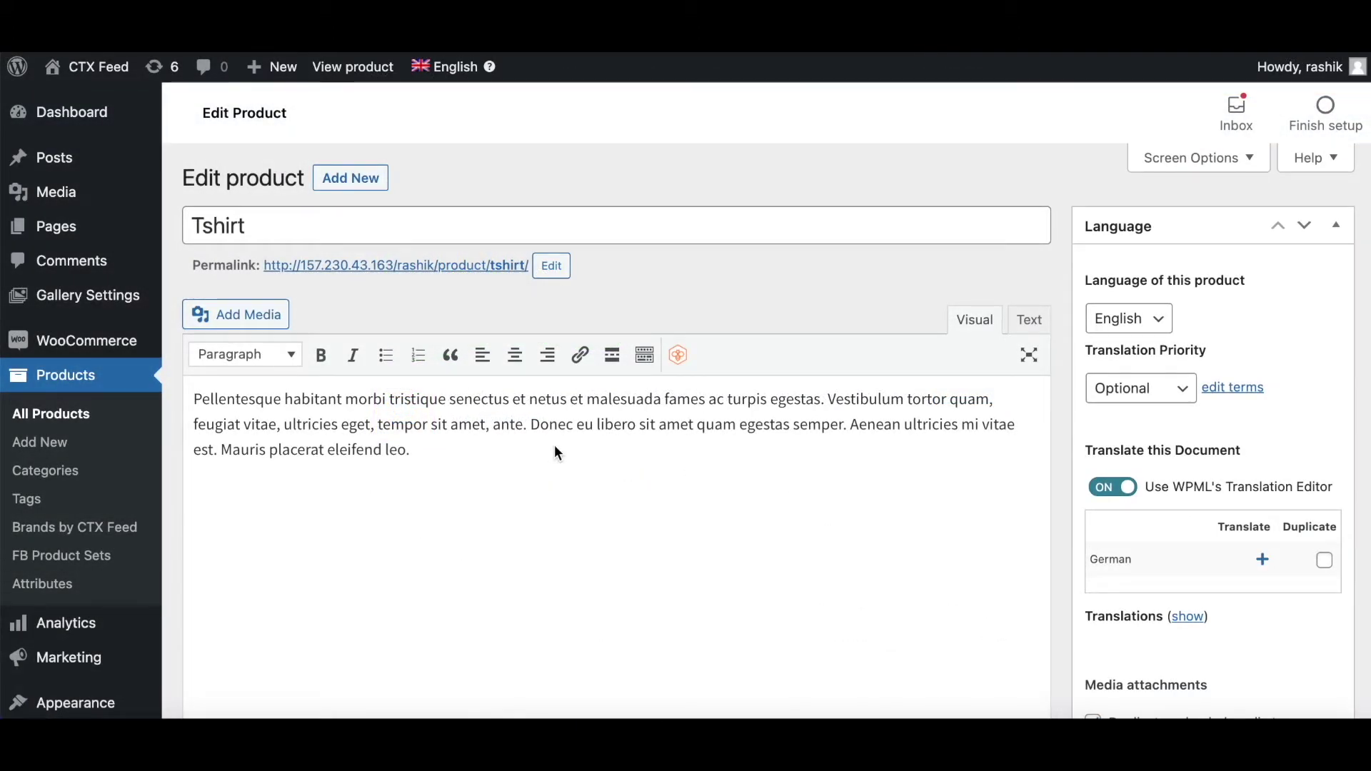
Add GreenshirtVar1 and GreenShirtVar2 to Green variation #169's gallery and update the Tshirt.
scroll(557, 453, down, 10)
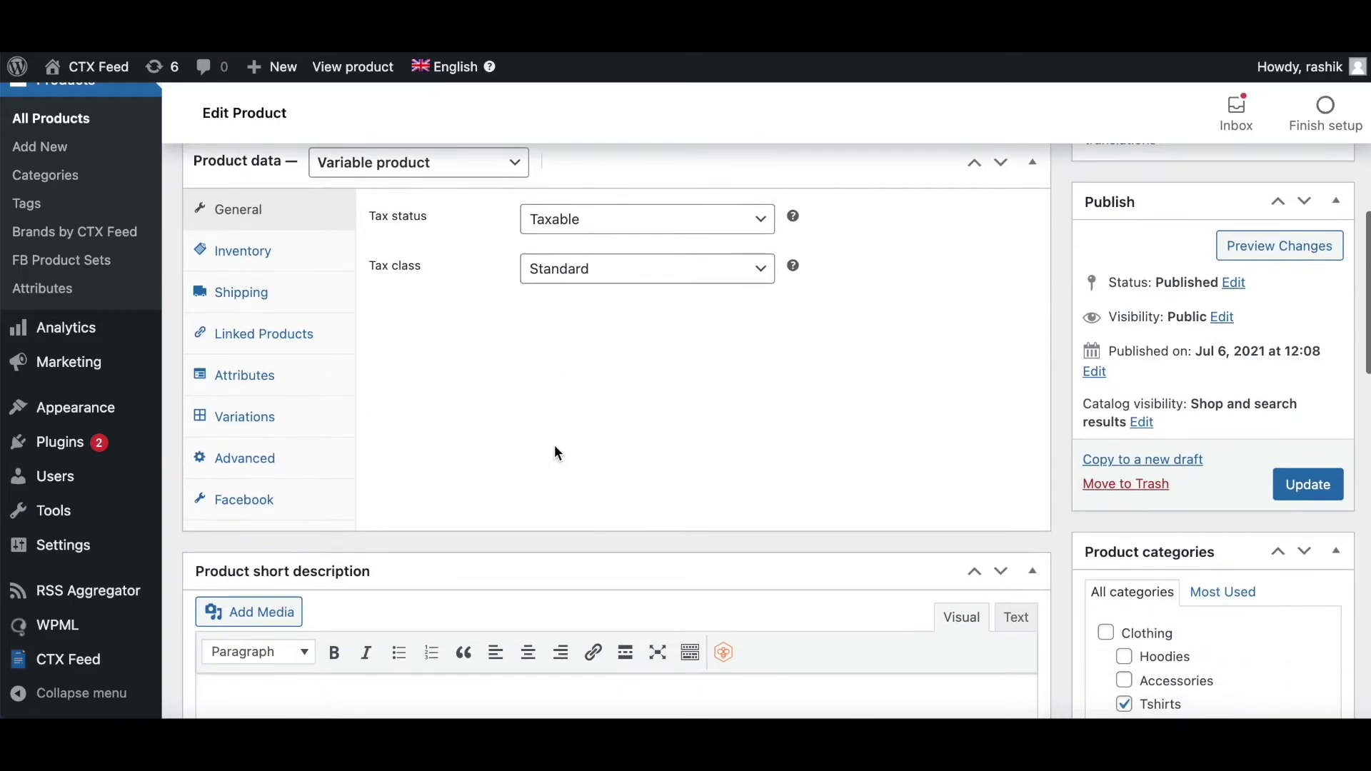
click(256, 420)
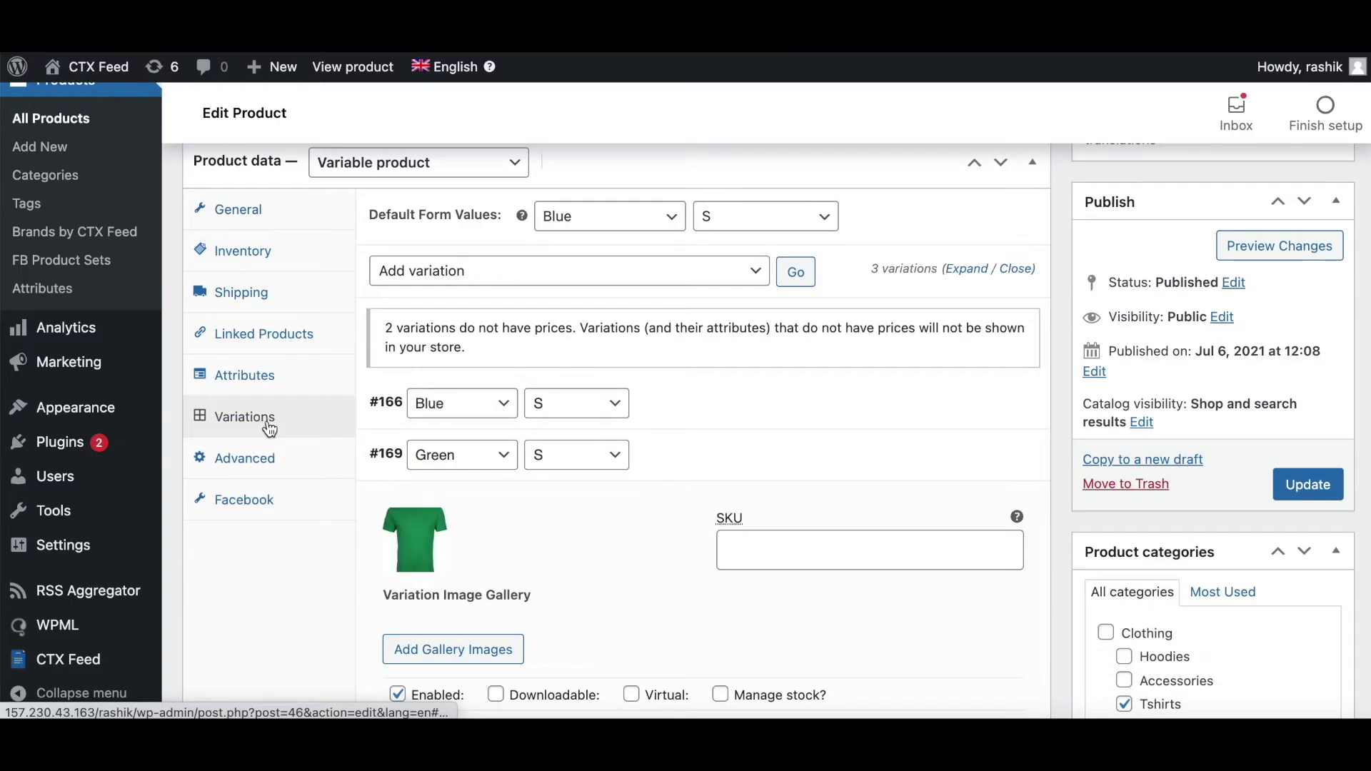
scroll(609, 543, down, 3)
scroll(582, 413, down, 1)
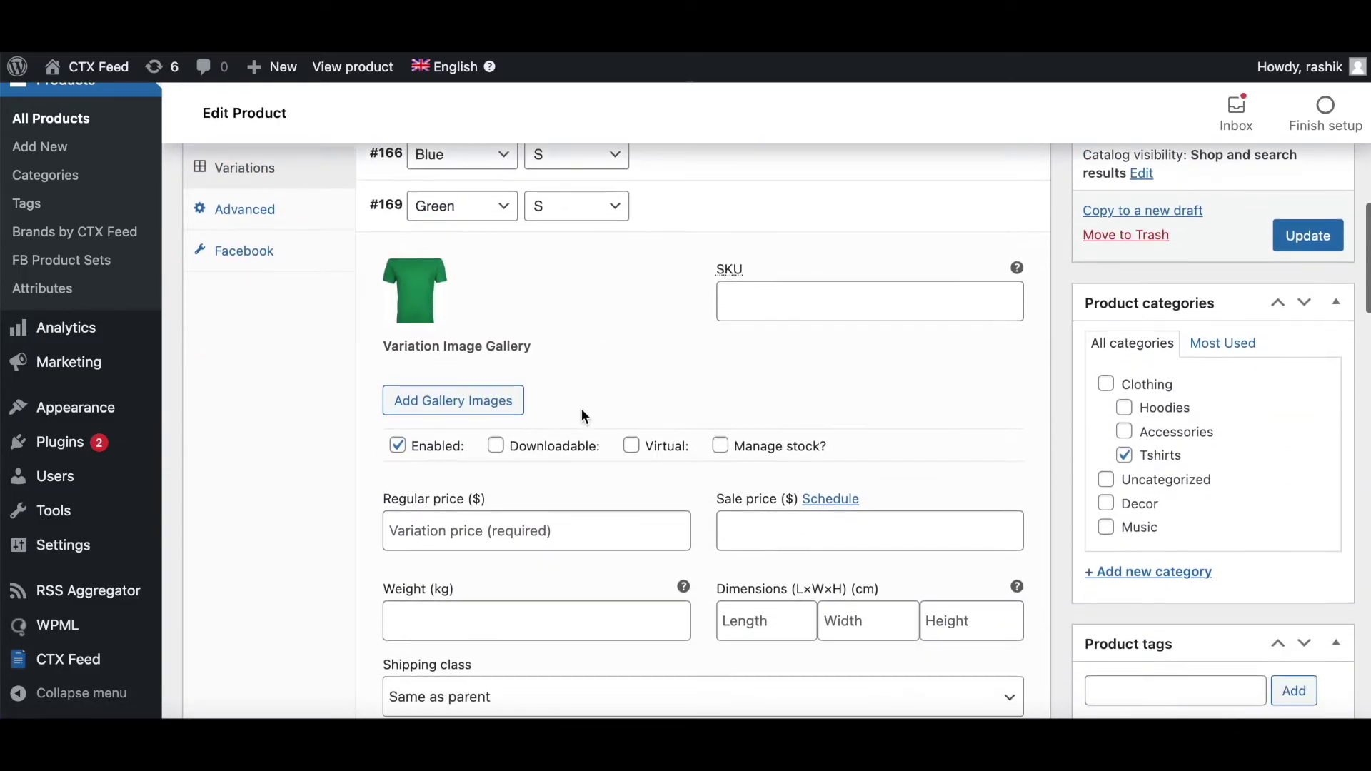
scroll(582, 415, up, 1)
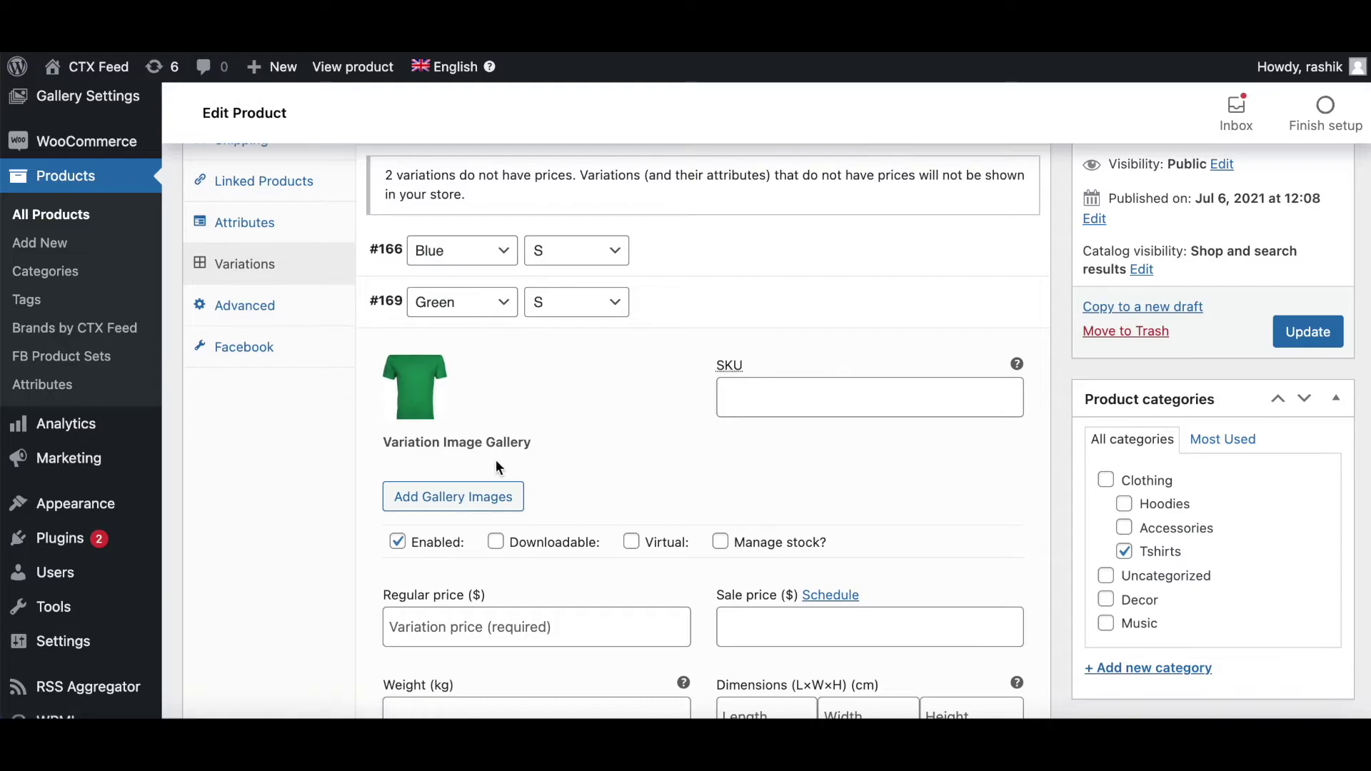
click(450, 500)
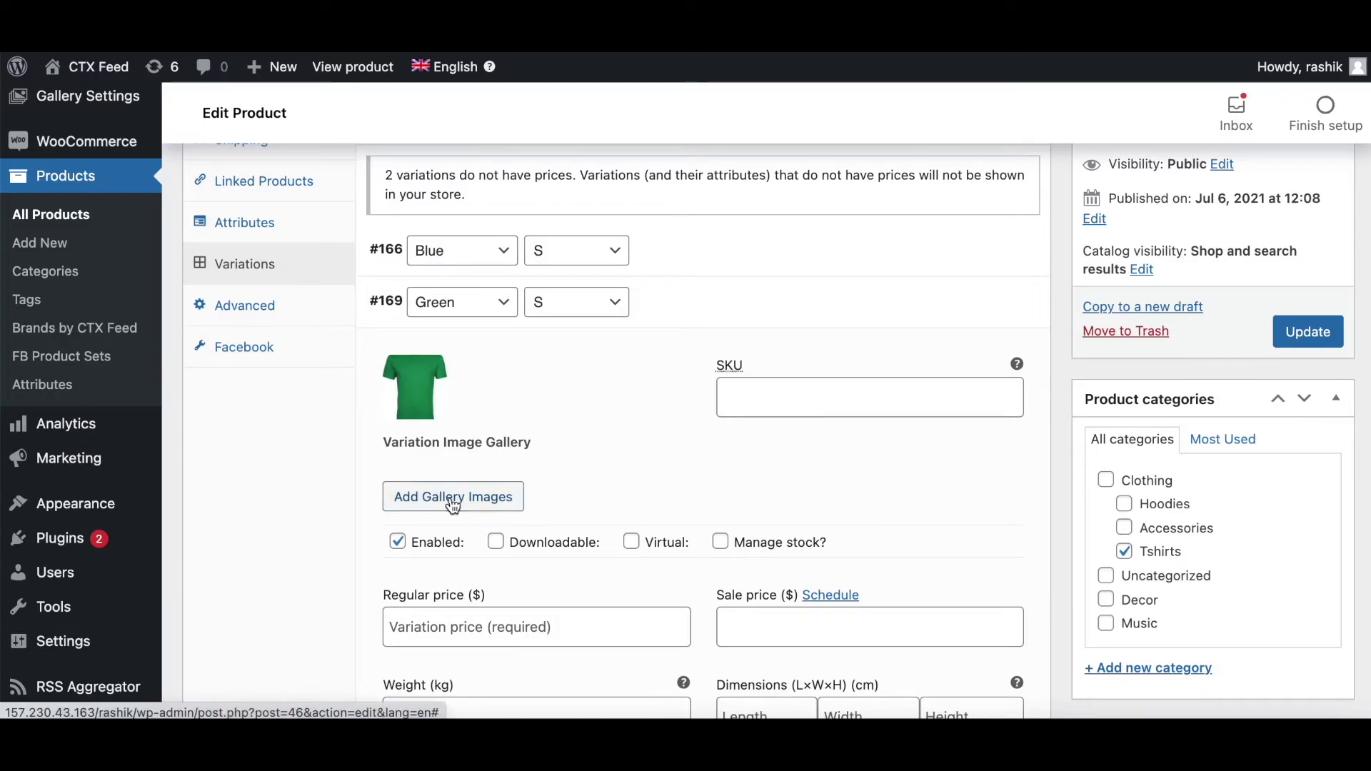
click(268, 314)
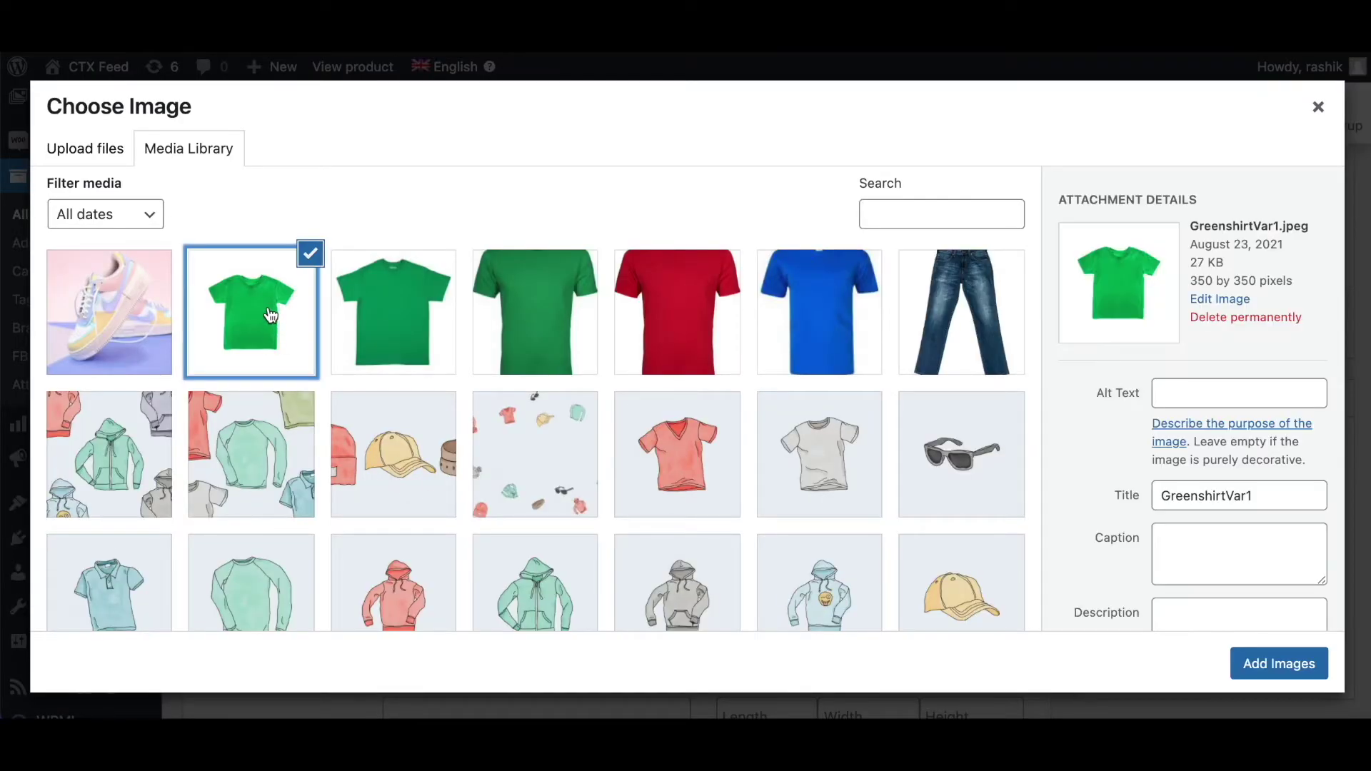
click(1281, 668)
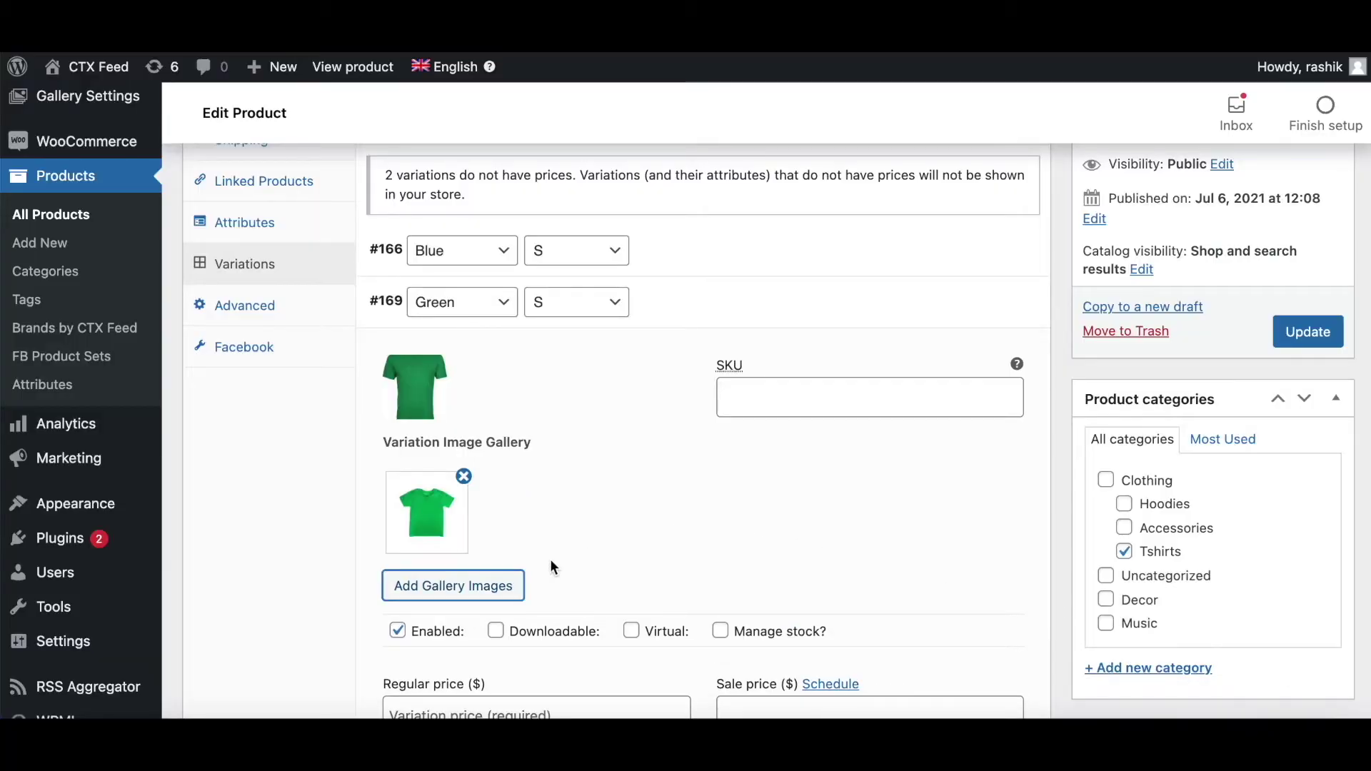
click(503, 583)
click(400, 336)
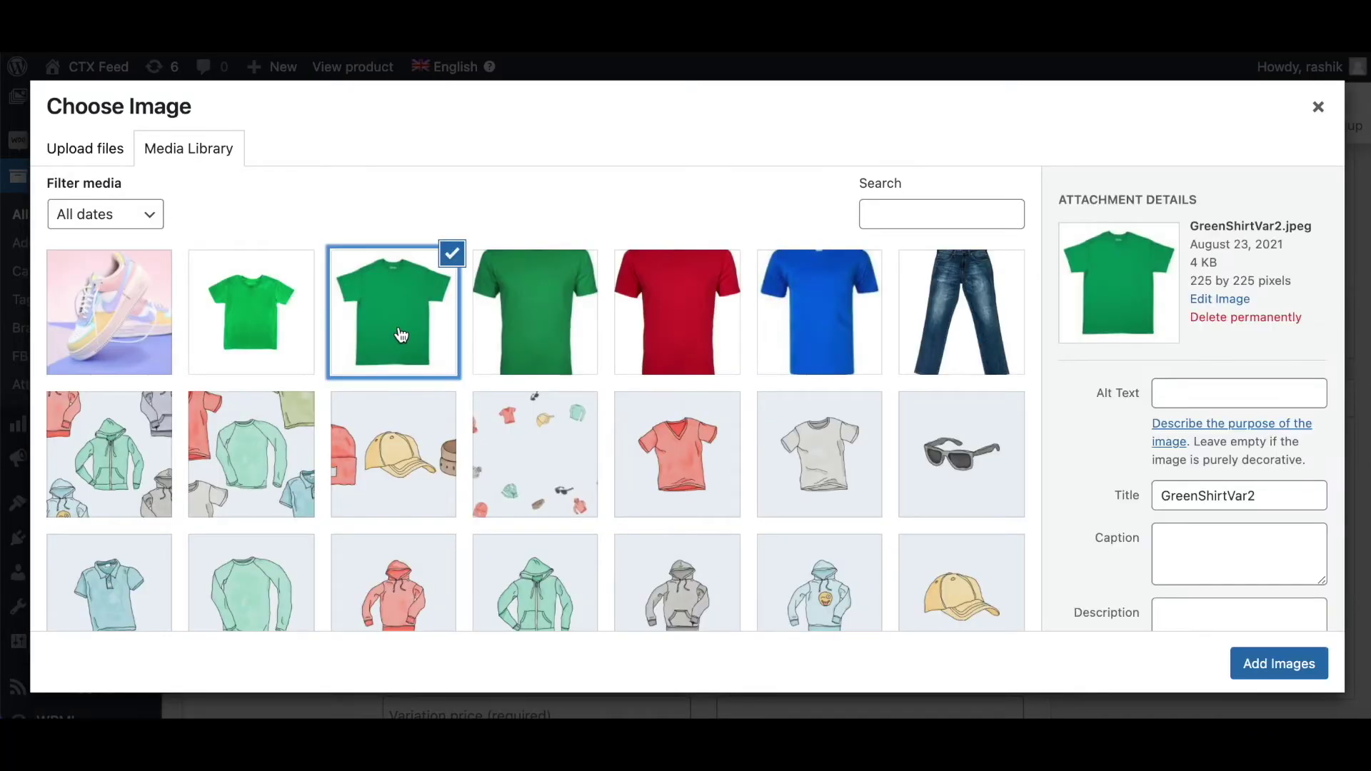
click(1274, 664)
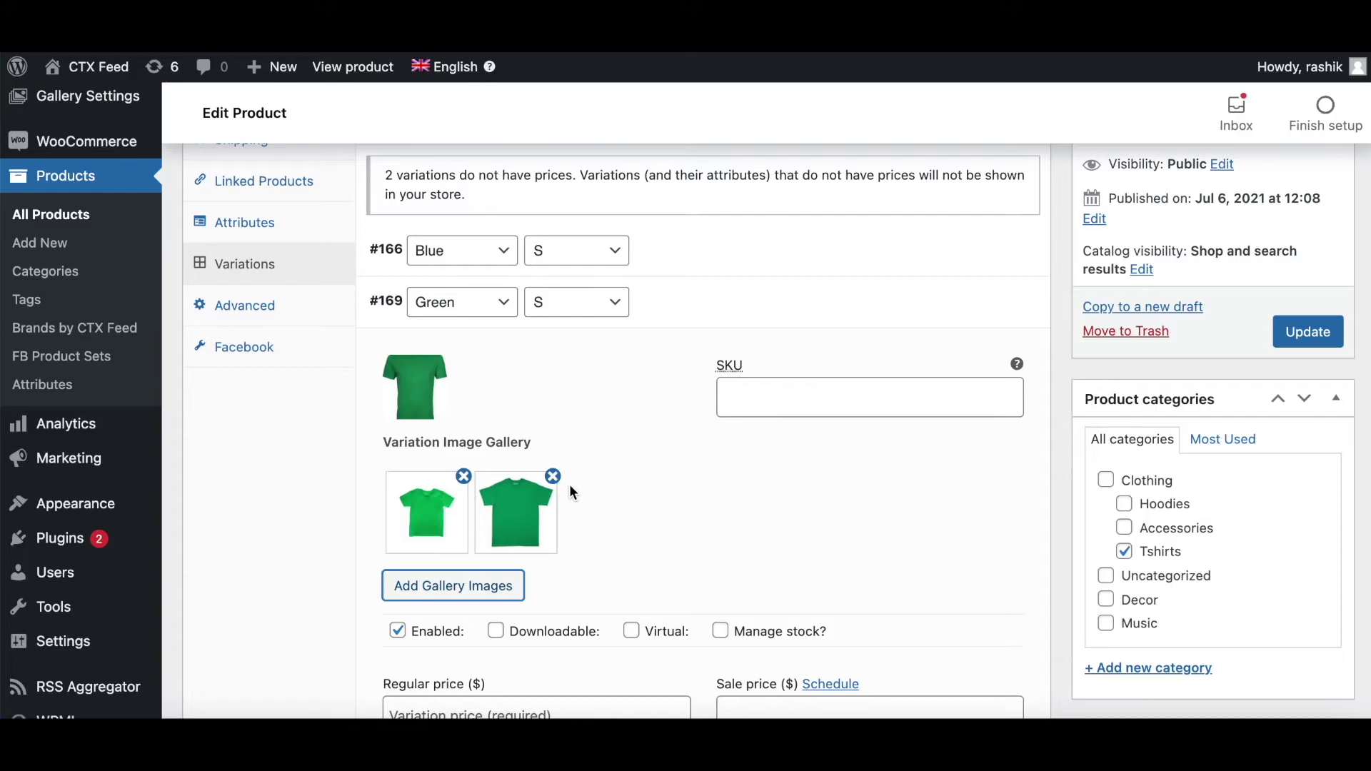
click(1308, 332)
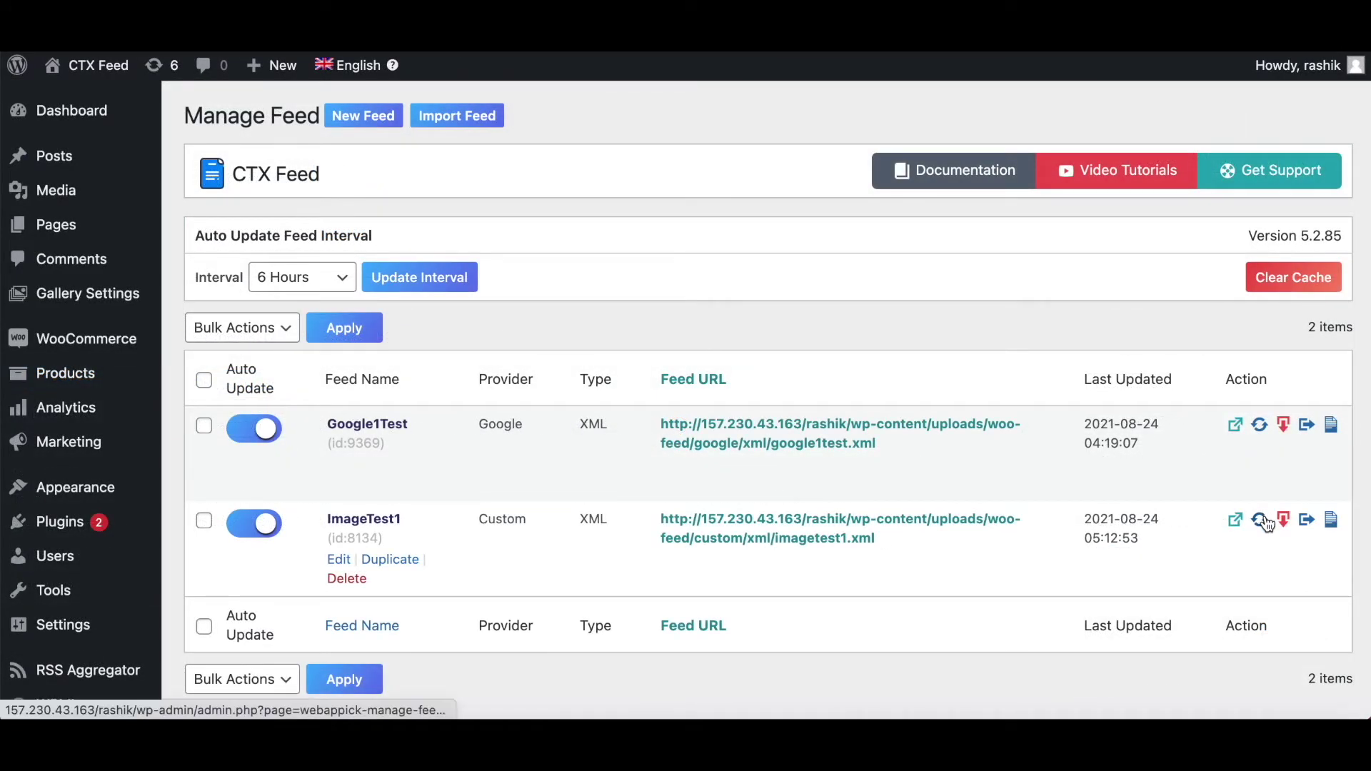
Regenerate ImageTest1 and confirm GreenshirtVar1 and GreenShirtVar2 appear as additional_image_1 and additional_image_2.
click(1264, 521)
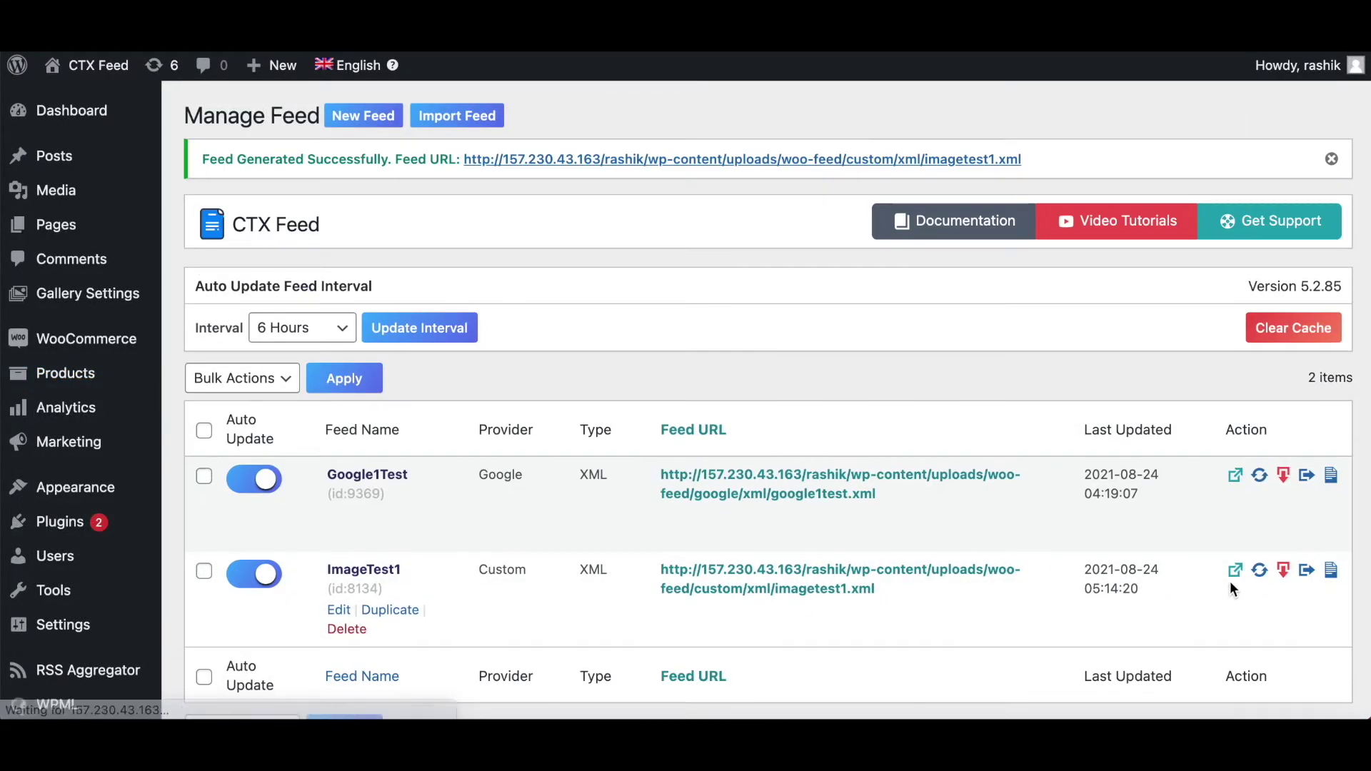
click(1234, 567)
scroll(672, 477, down, 5)
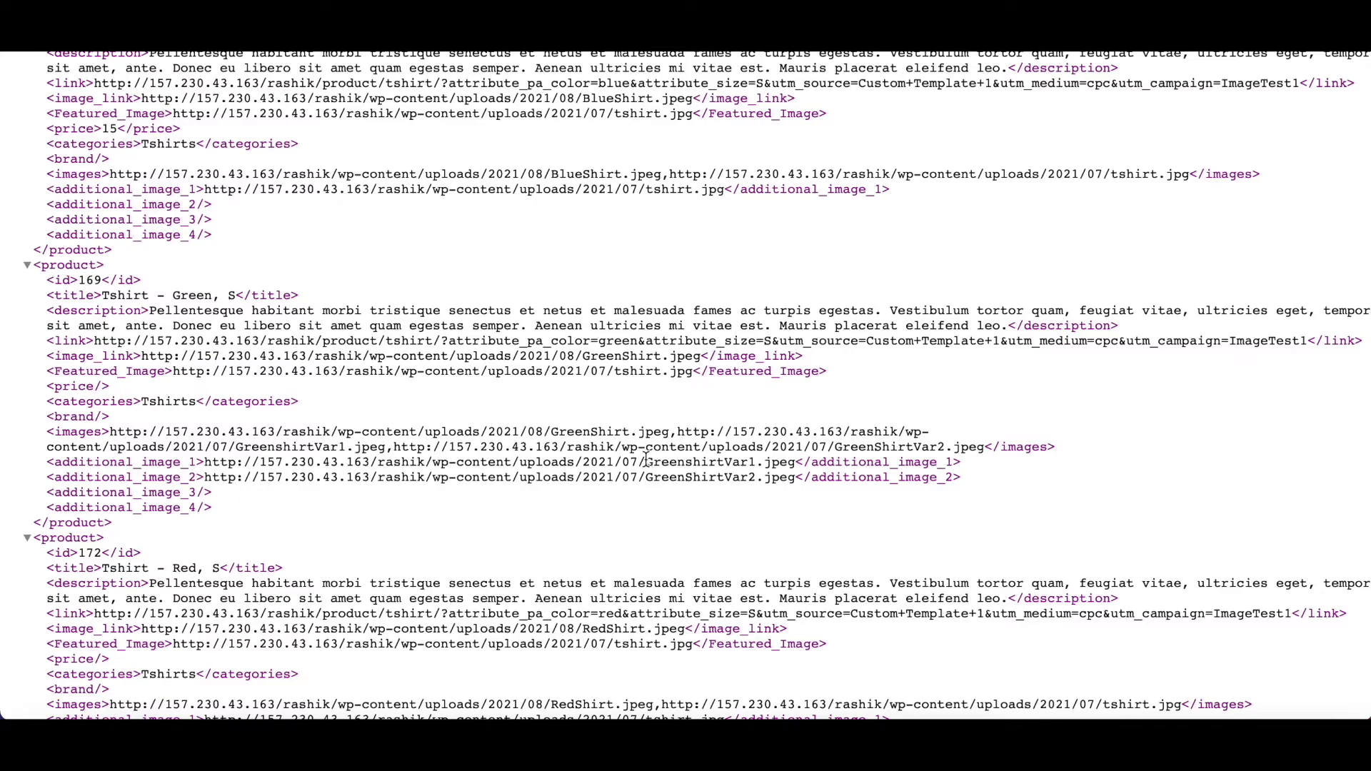
drag(646, 462, 755, 462)
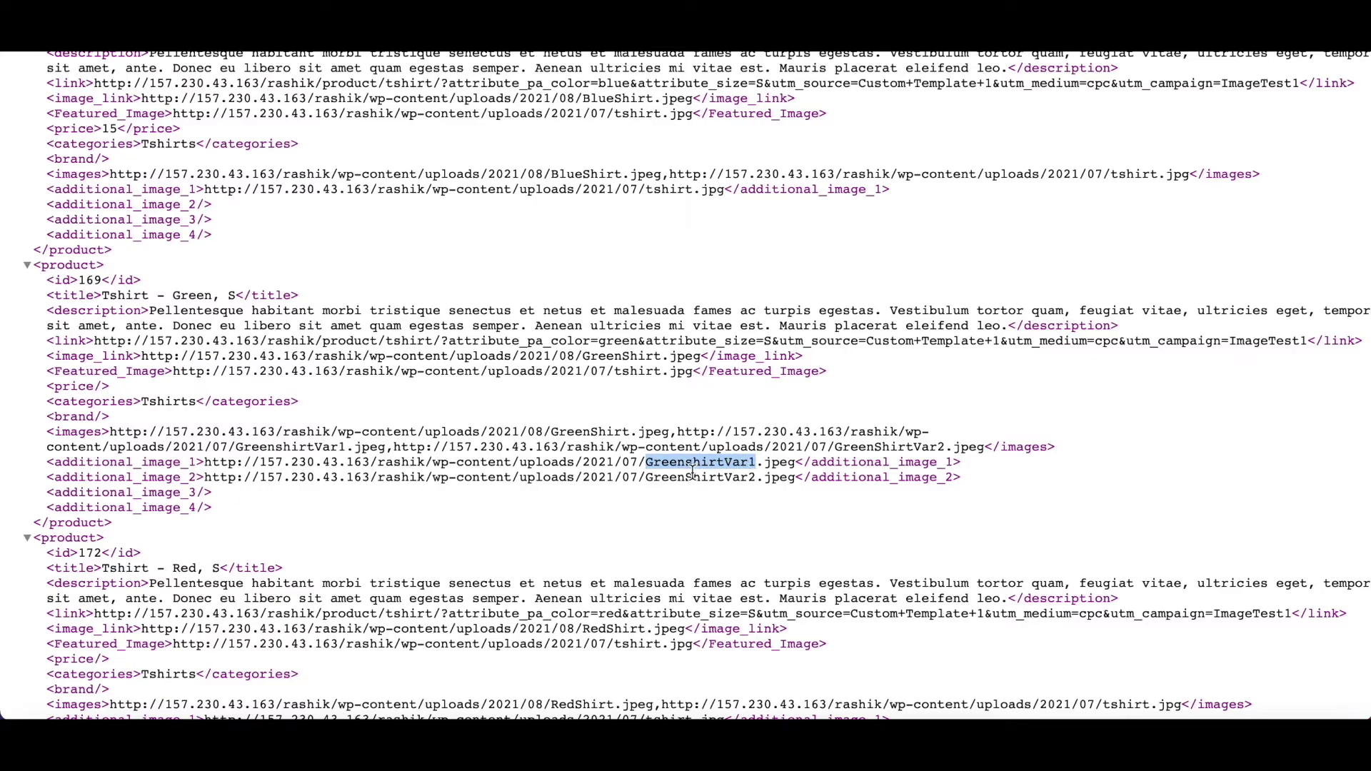
click(650, 477)
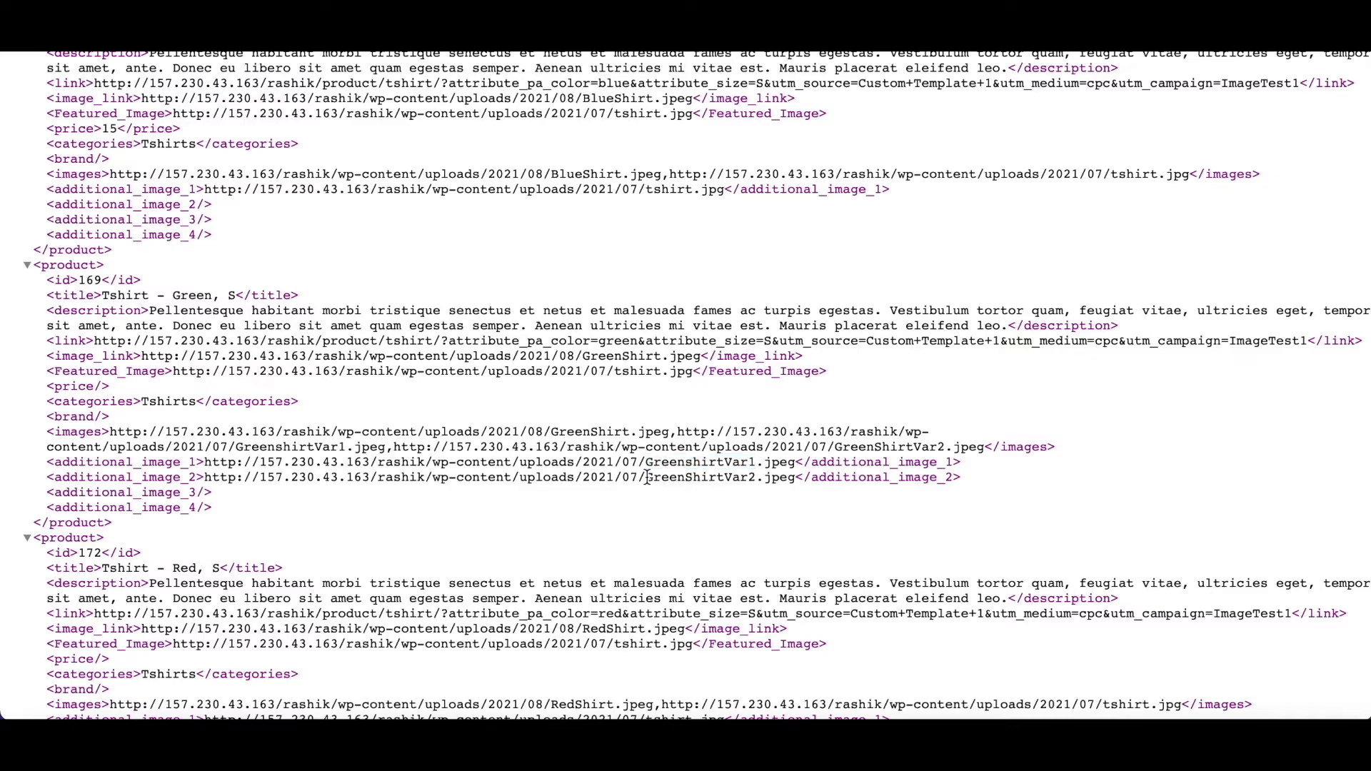
drag(649, 477, 759, 478)
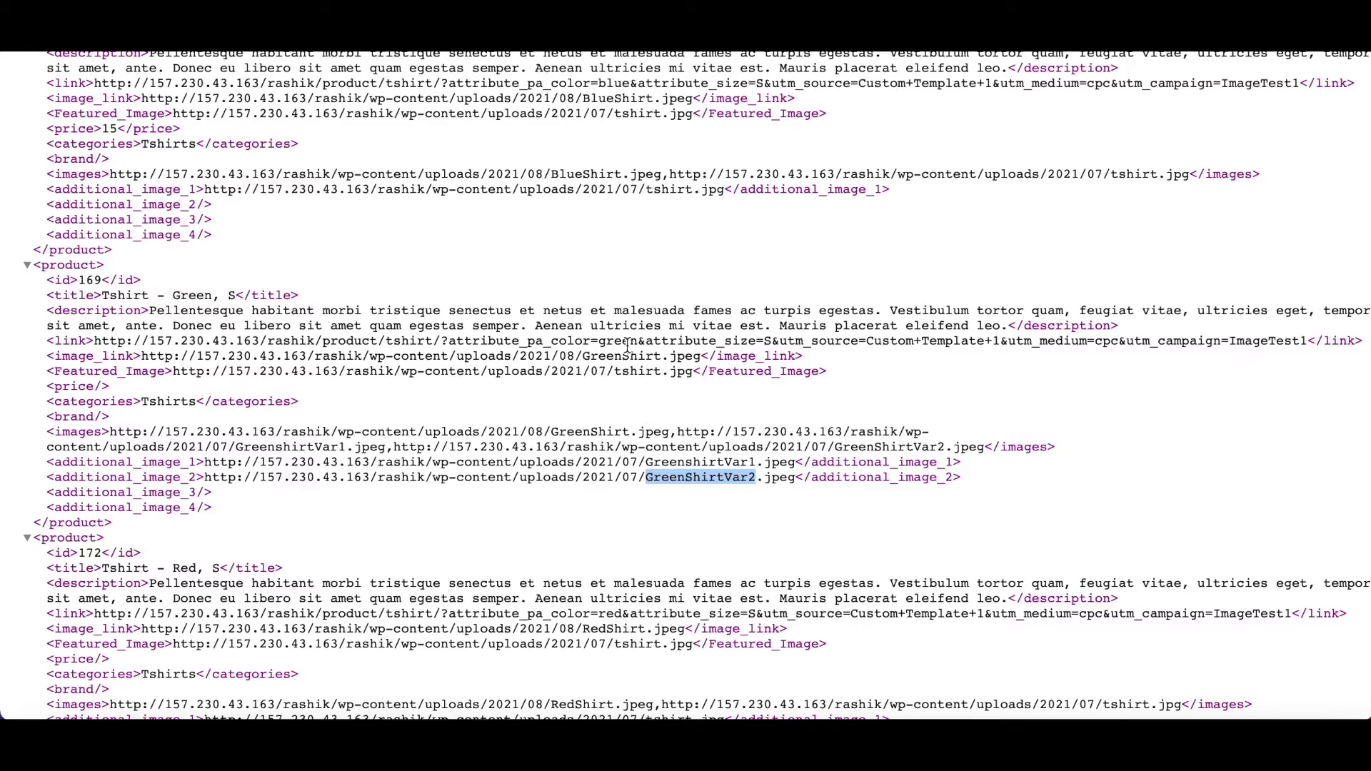
scroll(642, 265, up, 1)
scroll(643, 266, up, 5)
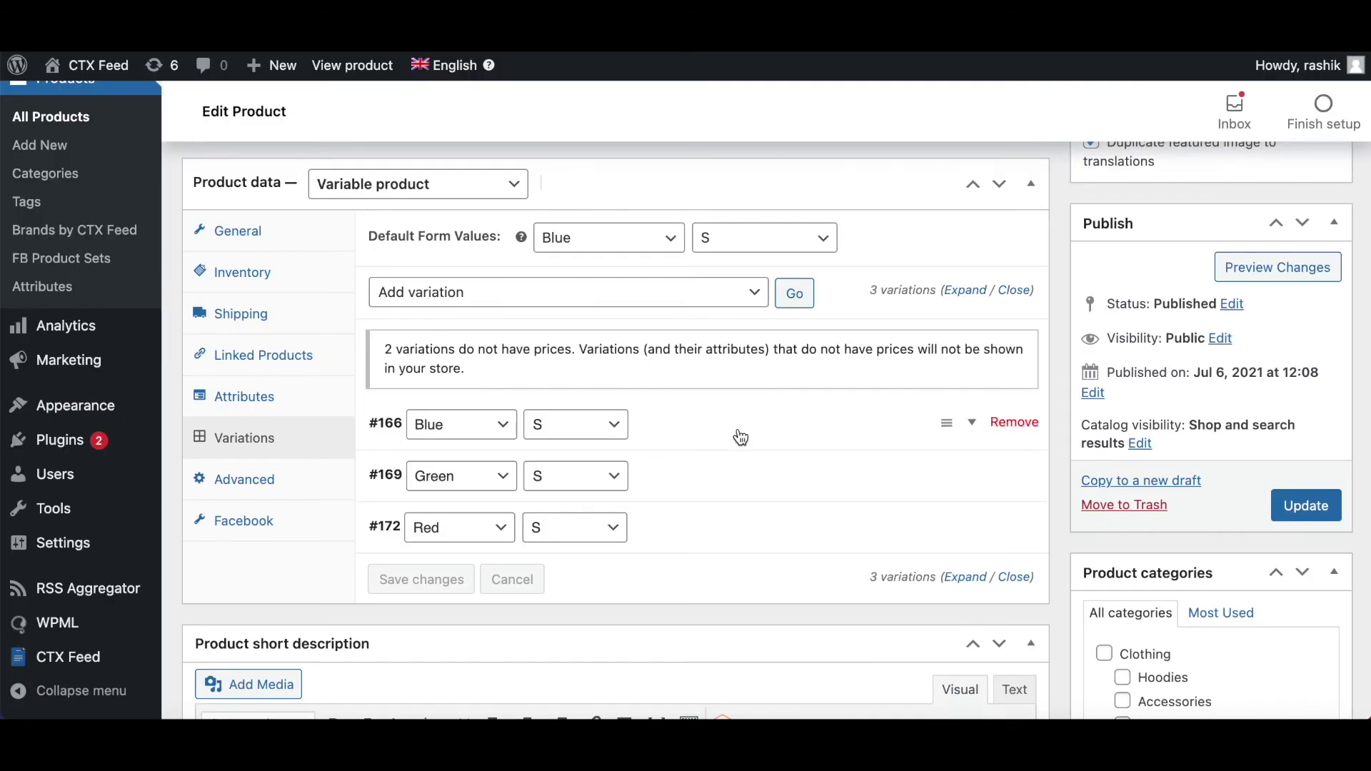
Verify Blue variation #166 has no gallery, then highlight parent tshirt.jpg in its feed additional_image_1.
click(738, 432)
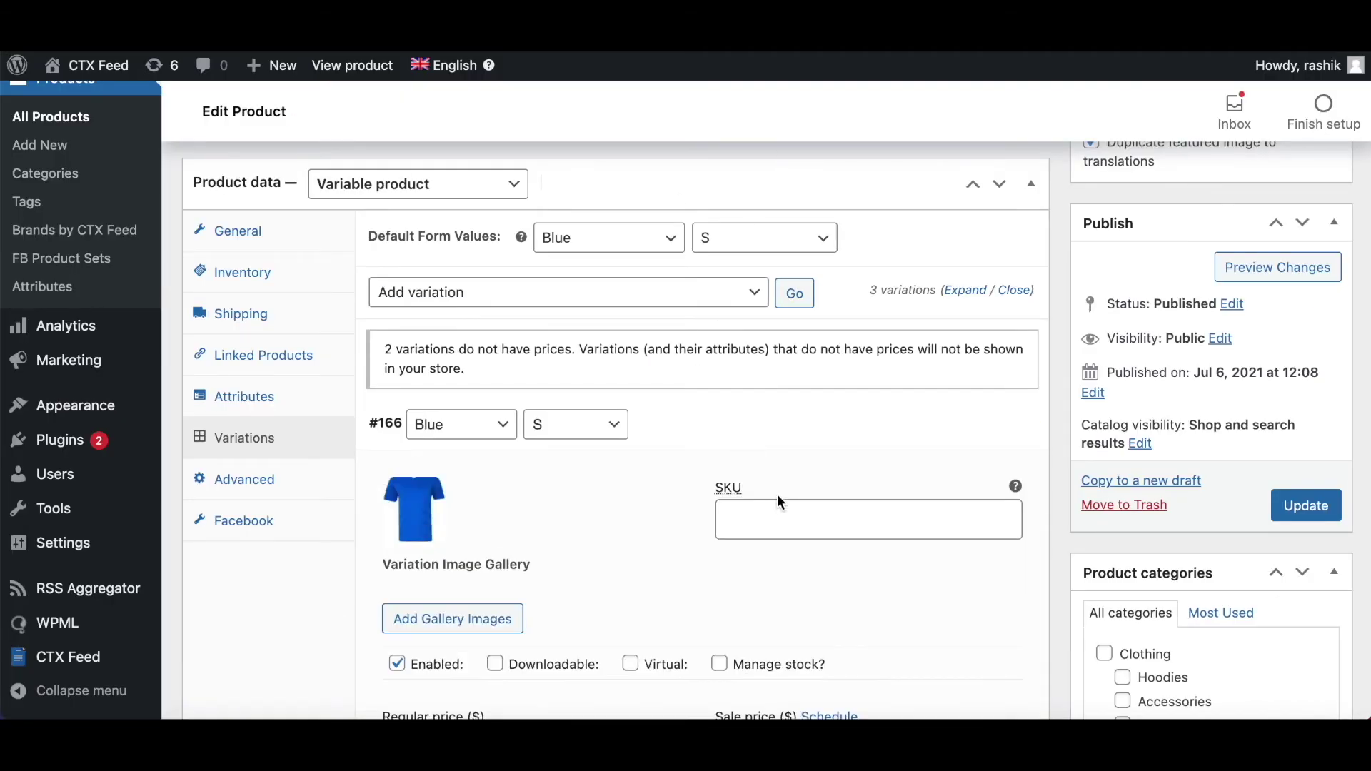
scroll(780, 498, down, 2)
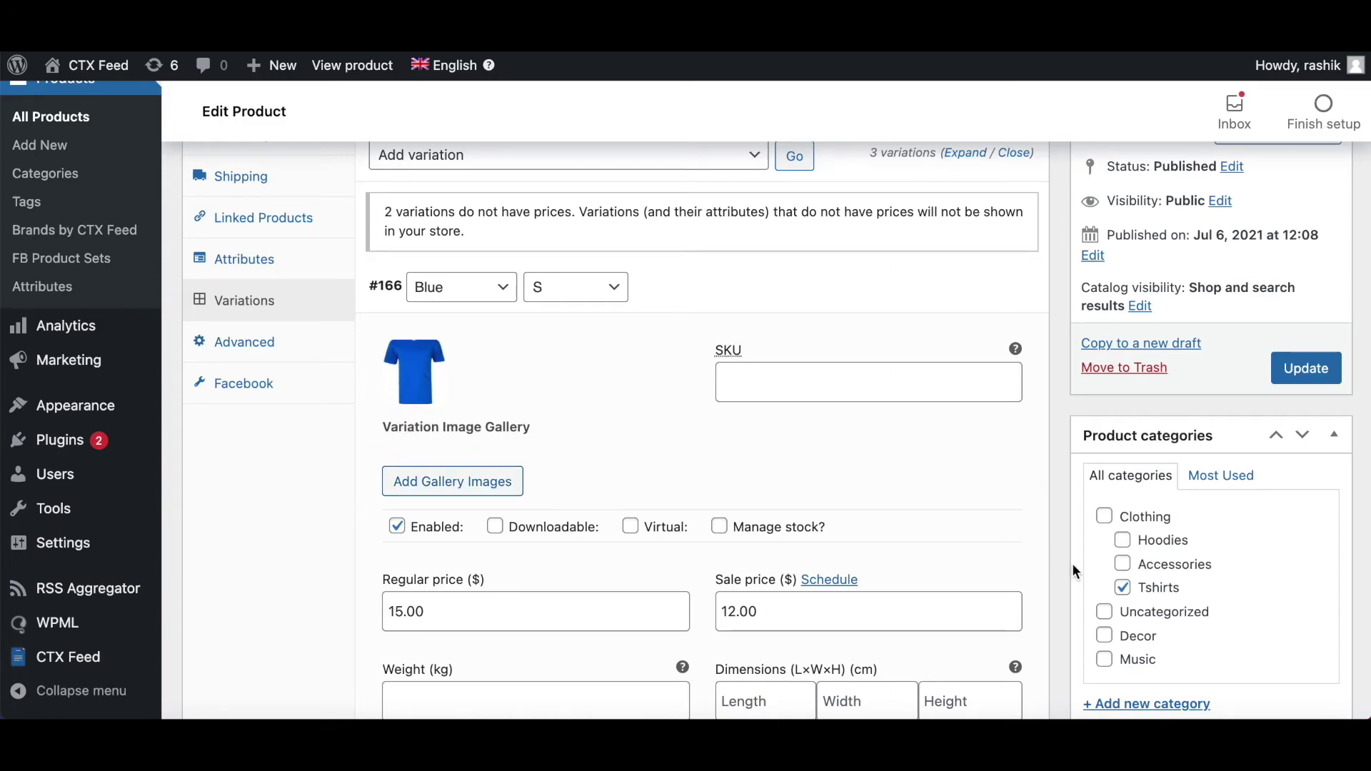
scroll(1064, 572, down, 1)
scroll(1064, 579, down, 15)
scroll(1064, 580, up, 8)
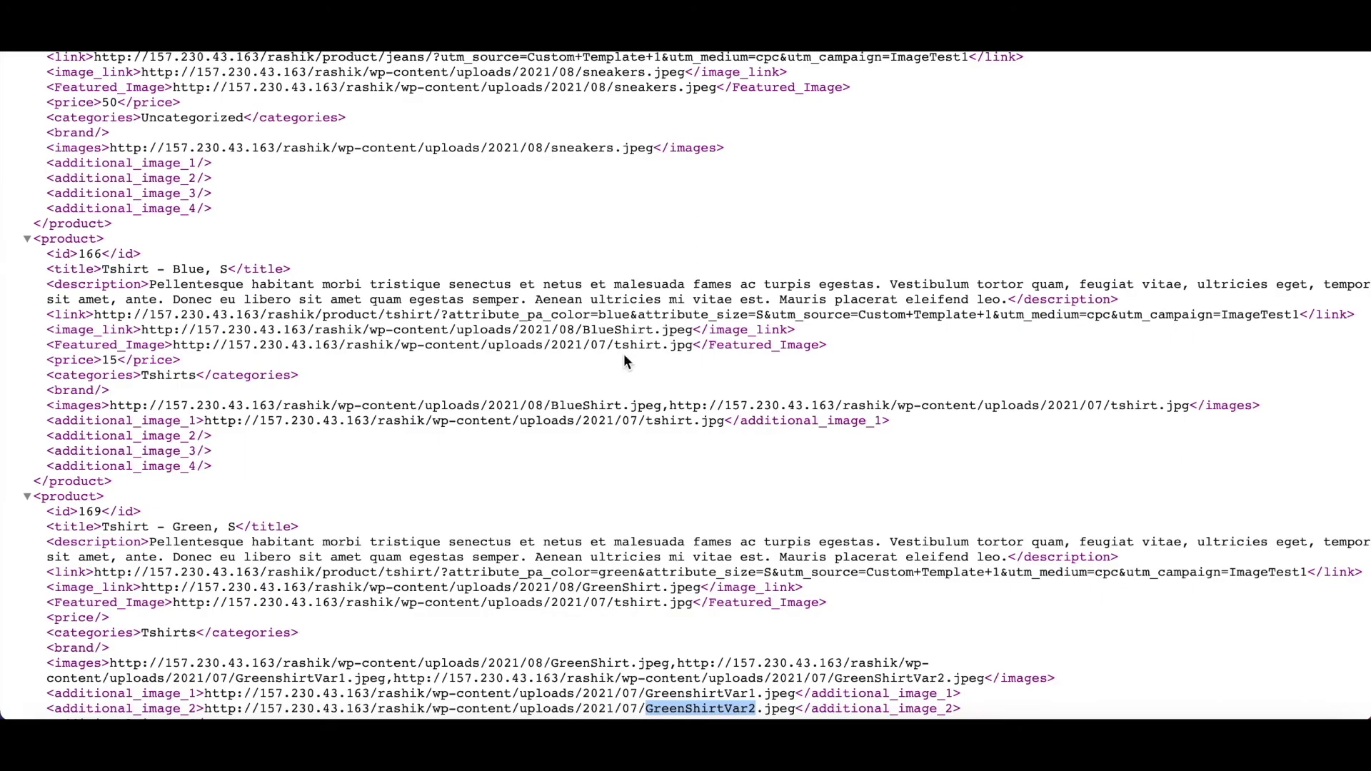
drag(646, 422, 726, 423)
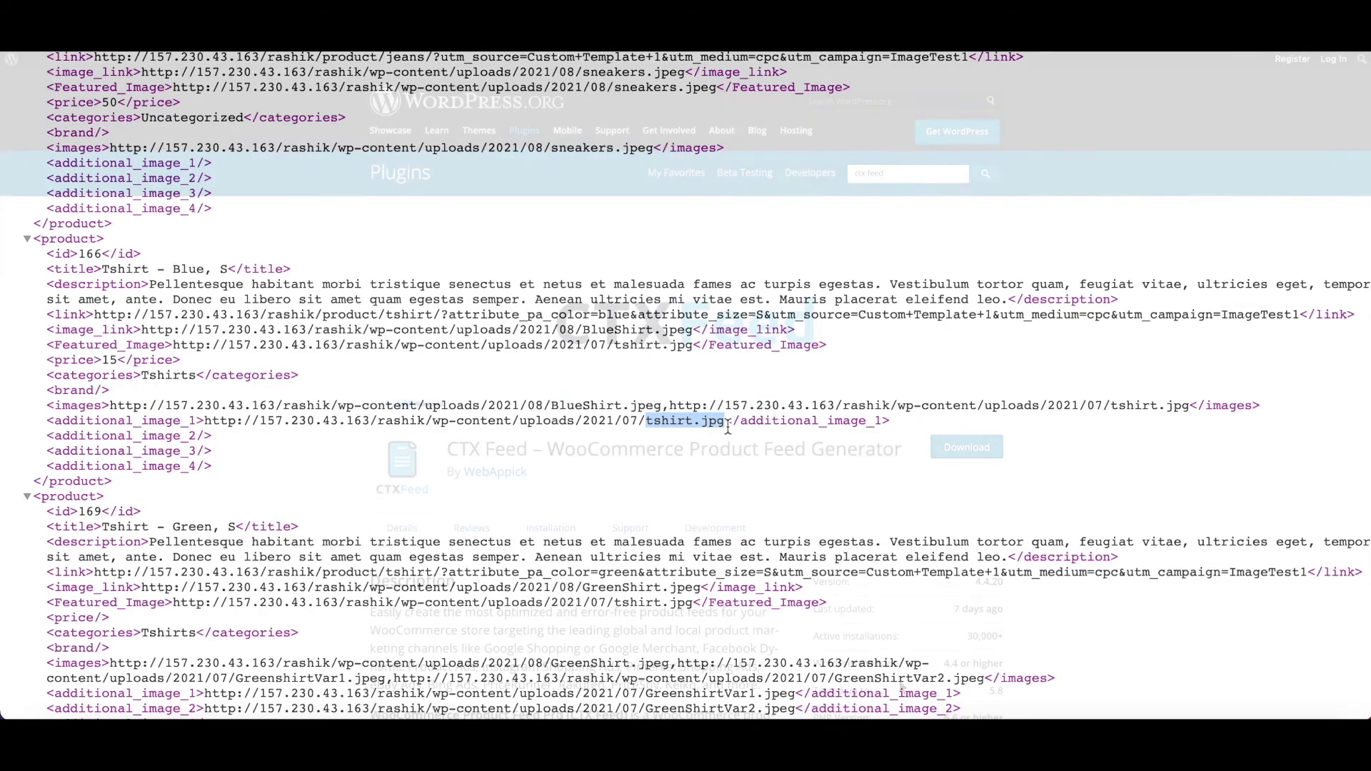